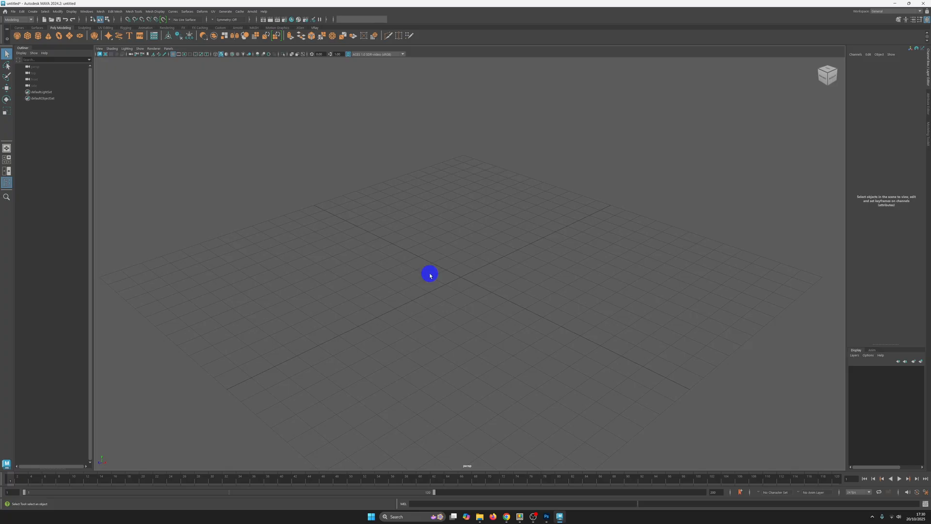
# Create a polygon sphere at the origin and set its radius to 7.
pyautogui.keyDown('alt'); pyautogui.moveTo(502, 273); pyautogui.dragTo(473, 276); pyautogui.keyUp('alt')
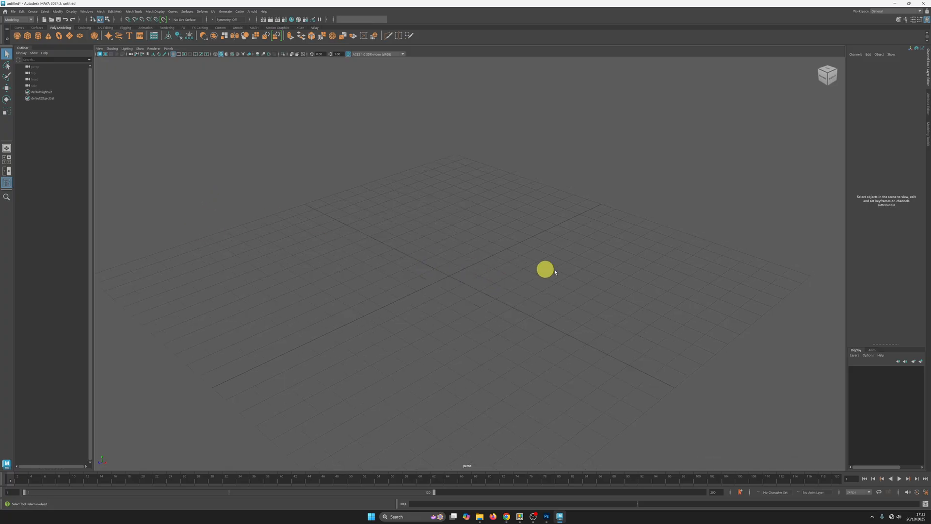
pyautogui.keyDown('alt'); pyautogui.moveTo(521, 266); pyautogui.dragTo(525, 286); pyautogui.keyUp('alt')
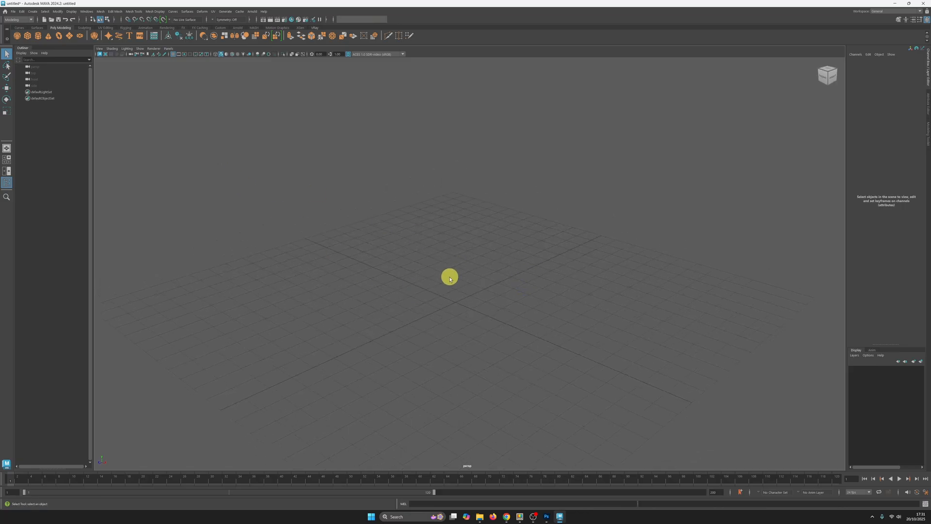
pyautogui.click(34, 12)
pyautogui.moveTo(51, 36)
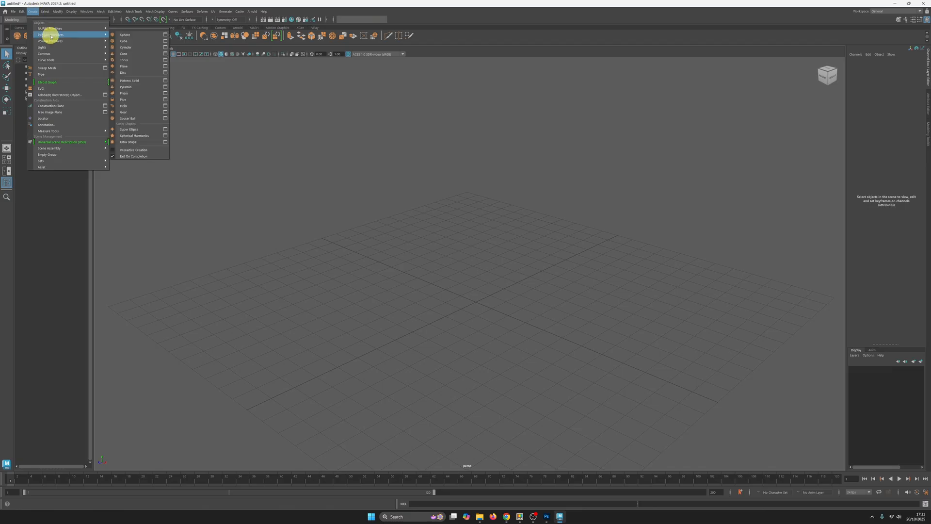
pyautogui.click(127, 35)
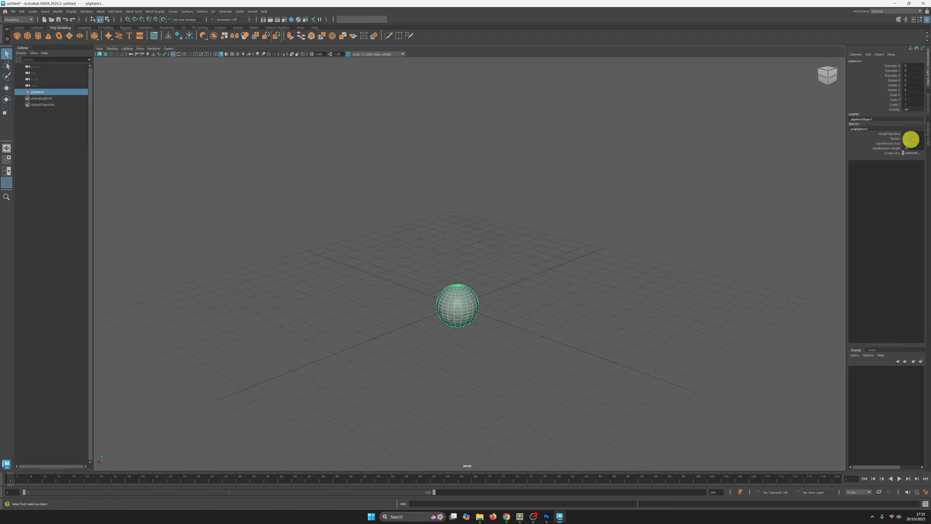
pyautogui.write('7')
pyautogui.press('Return')
# Raise the sphere so it rests on the grid, setting its Translate Y to 7.
pyautogui.keyDown('alt'); pyautogui.moveTo(647, 222); pyautogui.dragTo(436, 118, button='right'); pyautogui.keyUp('alt')
pyautogui.keyDown('alt'); pyautogui.moveTo(483, 188); pyautogui.dragTo(466, 197); pyautogui.keyUp('alt')
pyautogui.keyDown('alt'); pyautogui.moveTo(477, 206); pyautogui.dragTo(495, 220, button='right'); pyautogui.keyUp('alt')
pyautogui.press('w')
pyautogui.moveTo(460, 256); pyautogui.dragTo(467, 195)
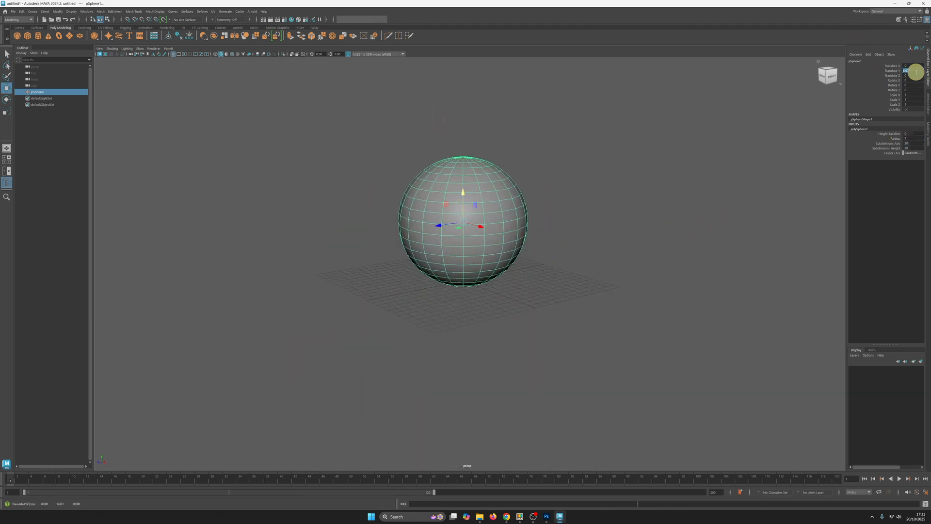
pyautogui.write('7')
pyautogui.press('Return')
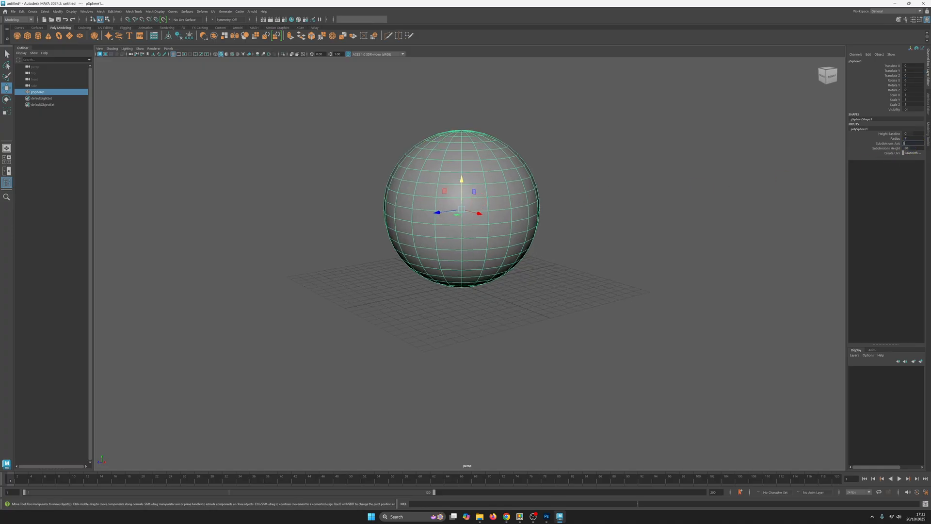
# Reduce the sphere's divisions to 8 around the axis and 6 along the height.
pyautogui.write('8')
pyautogui.press('Tab')
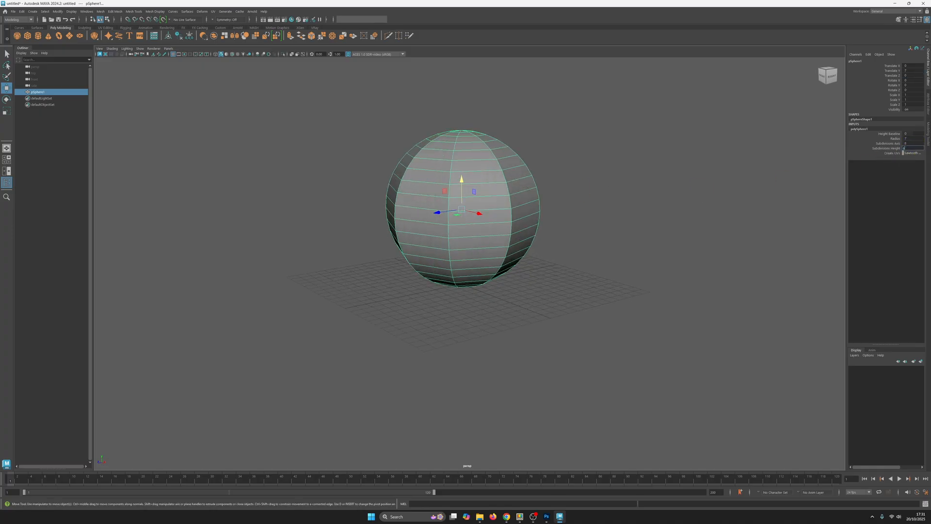
pyautogui.press('Return')
# Delete every other edge converging at the sphere's top and bottom poles, then return to shaded object mode.
pyautogui.keyDown('alt'); pyautogui.moveTo(505, 204); pyautogui.dragTo(471, 266); pyautogui.keyUp('alt')
pyautogui.click(827, 72)
pyautogui.press('4')
pyautogui.moveTo(480, 268); pyautogui.dragTo(439, 233, button='right')
pyautogui.click(450, 250)
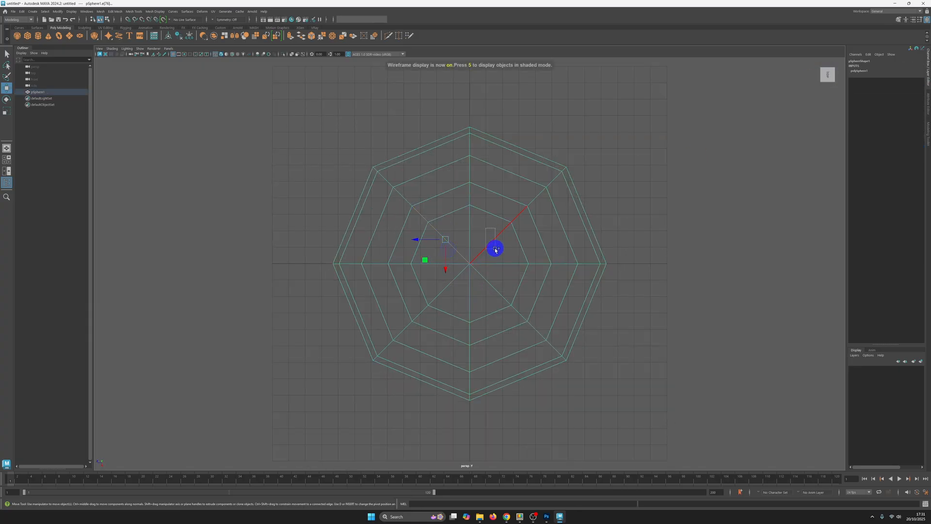
pyautogui.click(448, 290)
pyautogui.moveTo(538, 314)
pyautogui.keyDown('alt'); pyautogui.mouseDown()
pyautogui.moveTo(551, 318)
pyautogui.moveTo(530, 297)
pyautogui.moveTo(551, 312)
pyautogui.moveTo(526, 254)
pyautogui.moveTo(546, 212)
pyautogui.moveTo(519, 256)
pyautogui.moveTo(529, 254)
pyautogui.moveTo(504, 241)
pyautogui.mouseUp(); pyautogui.keyUp('alt')
pyautogui.press('5')
pyautogui.click(530, 255)
pyautogui.moveTo(505, 241); pyautogui.dragTo(548, 193, button='right')
# Compare the sphere's smooth preview with its unsmoothed mesh and examine the simplified poles from several angles.
pyautogui.press('3')
pyautogui.keyDown('alt'); pyautogui.moveTo(490, 246); pyautogui.dragTo(518, 253); pyautogui.keyUp('alt')
pyautogui.press('1')
pyautogui.press('3')
pyautogui.press('1')
pyautogui.press('3')
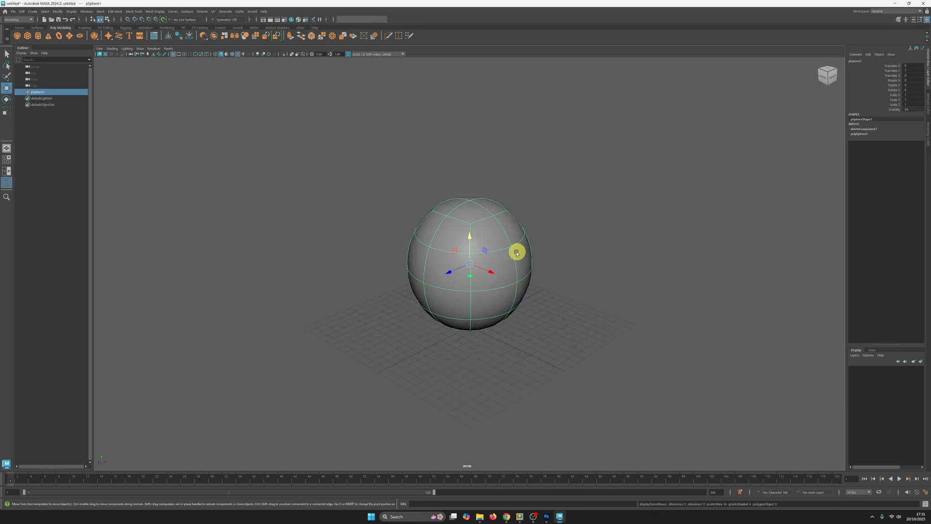
pyautogui.keyDown('alt'); pyautogui.moveTo(518, 252); pyautogui.dragTo(472, 285, button='middle'); pyautogui.keyUp('alt')
pyautogui.keyDown('alt'); pyautogui.moveTo(455, 264); pyautogui.dragTo(467, 260); pyautogui.keyUp('alt')
pyautogui.keyDown('alt'); pyautogui.moveTo(474, 253); pyautogui.dragTo(540, 329, button='right'); pyautogui.keyUp('alt')
pyautogui.keyDown('alt'); pyautogui.moveTo(490, 308); pyautogui.dragTo(420, 214); pyautogui.keyUp('alt')
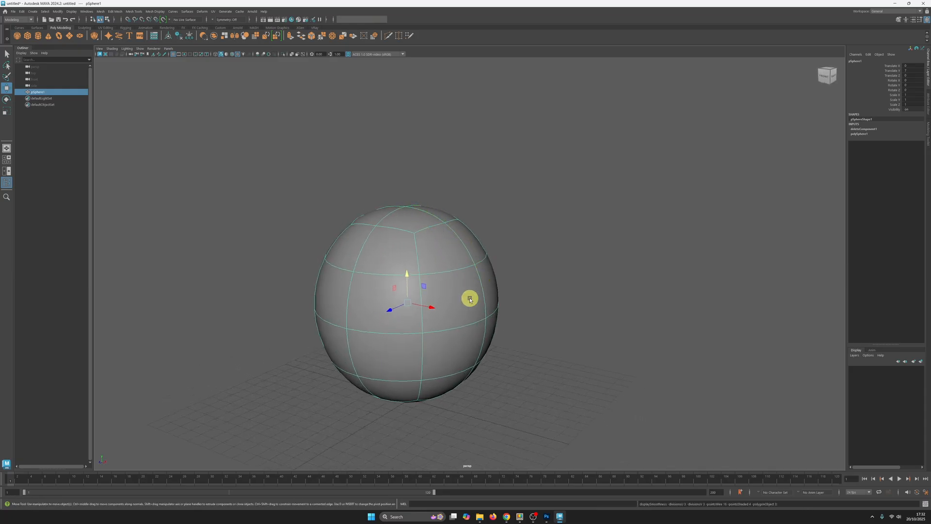
pyautogui.press('1')
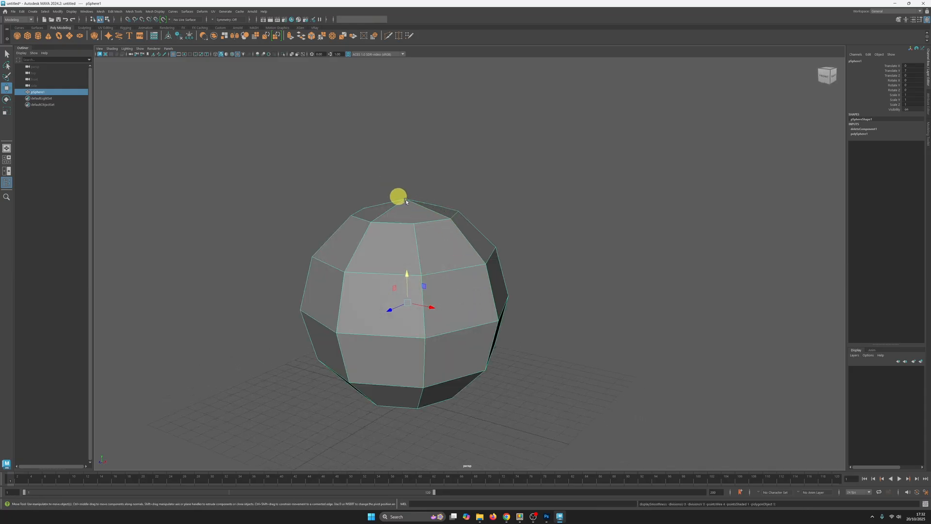
pyautogui.press('3')
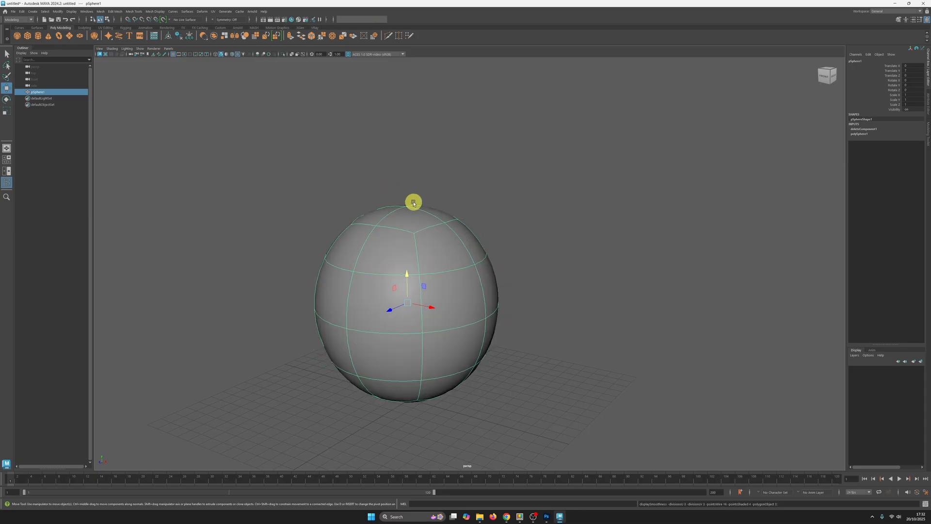
pyautogui.press('1')
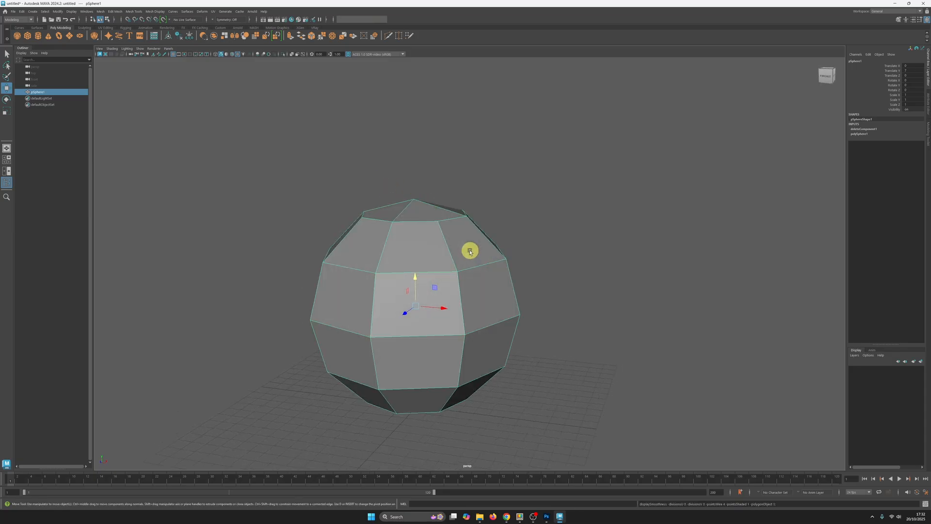
pyautogui.moveTo(479, 260)
pyautogui.keyDown('alt'); pyautogui.mouseDown()
pyautogui.moveTo(491, 262)
pyautogui.moveTo(470, 264)
pyautogui.mouseUp(); pyautogui.keyUp('alt')
pyautogui.keyDown('alt'); pyautogui.moveTo(470, 264); pyautogui.dragTo(482, 267, button='middle'); pyautogui.keyUp('alt')
pyautogui.keyDown('alt'); pyautogui.moveTo(482, 267); pyautogui.dragTo(428, 233, button='right'); pyautogui.keyUp('alt')
pyautogui.press('q')
pyautogui.middleClick(484, 241)
pyautogui.keyDown('alt'); pyautogui.moveTo(478, 258); pyautogui.dragTo(457, 256); pyautogui.keyUp('alt')
pyautogui.keyDown('alt'); pyautogui.moveTo(457, 257); pyautogui.dragTo(431, 251, button='middle'); pyautogui.keyUp('alt')
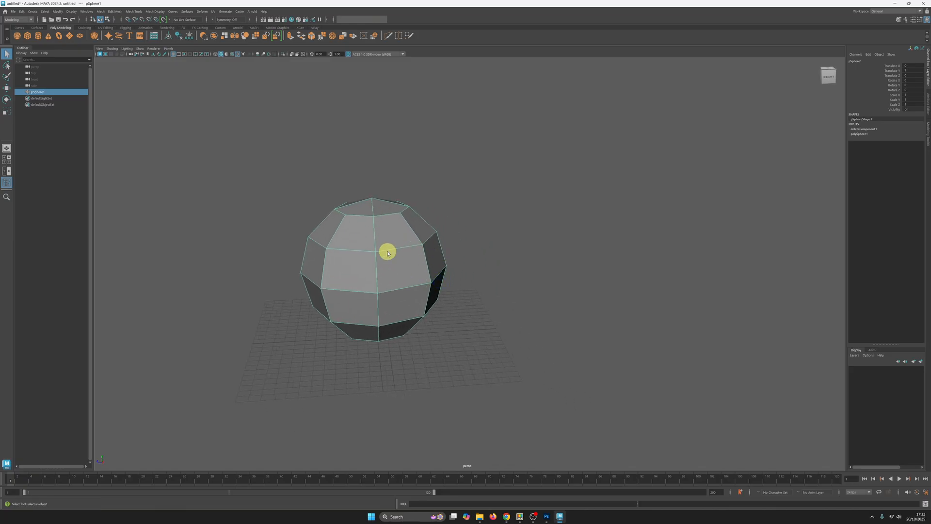
pyautogui.keyDown('alt'); pyautogui.moveTo(361, 185); pyautogui.dragTo(463, 227); pyautogui.keyUp('alt')
# Open the UV Editor and arrange it beside the sphere so both are visible.
pyautogui.click(96, 11)
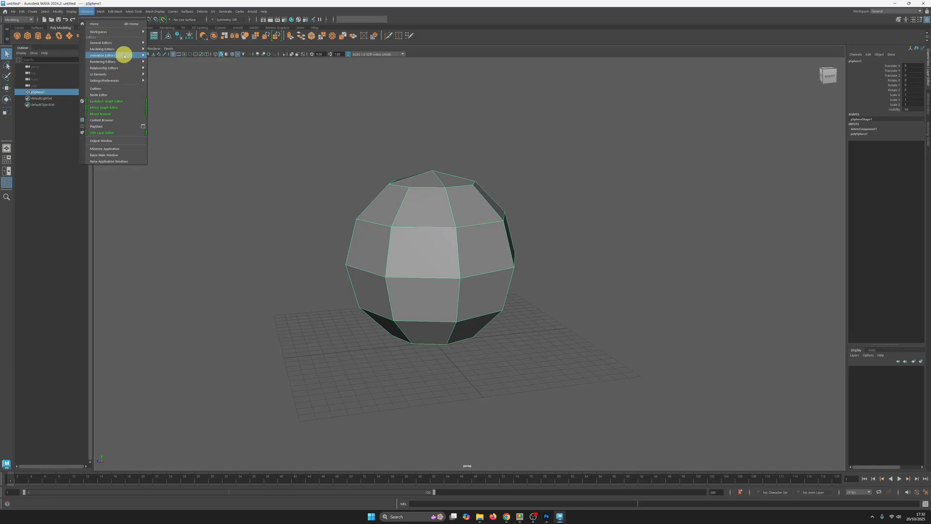
pyautogui.moveTo(128, 50)
pyautogui.click(164, 67)
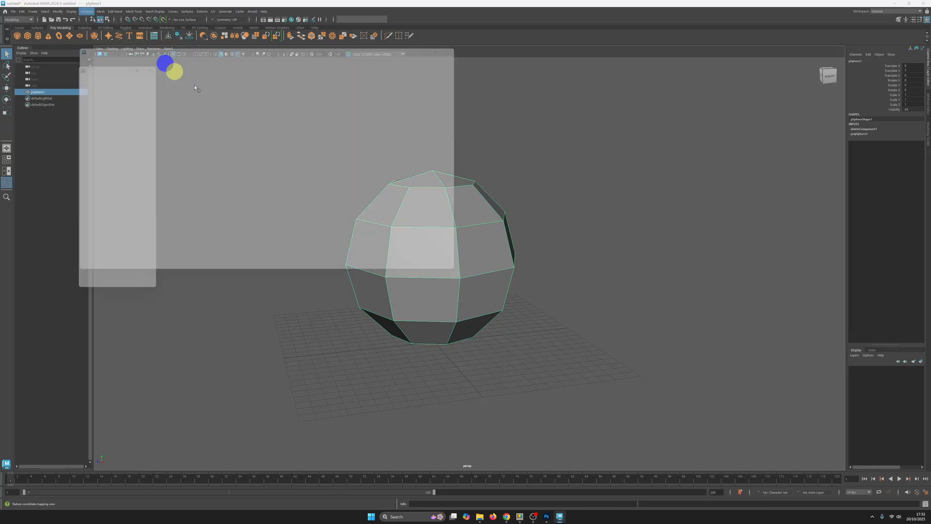
pyautogui.click(636, 76)
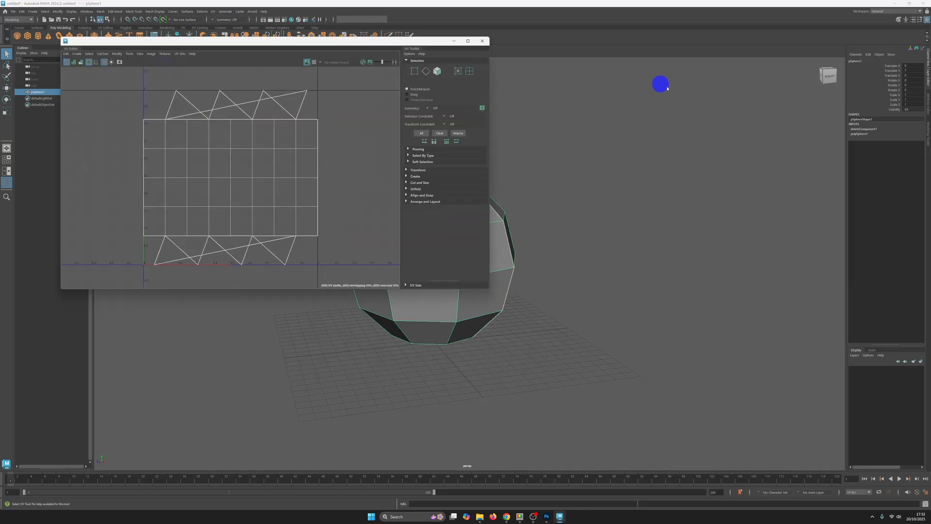
pyautogui.moveTo(317, 50); pyautogui.dragTo(641, 94)
pyautogui.moveTo(422, 130); pyautogui.dragTo(527, 119)
pyautogui.keyDown('alt'); pyautogui.moveTo(399, 224); pyautogui.dragTo(386, 246, button='right'); pyautogui.keyUp('alt')
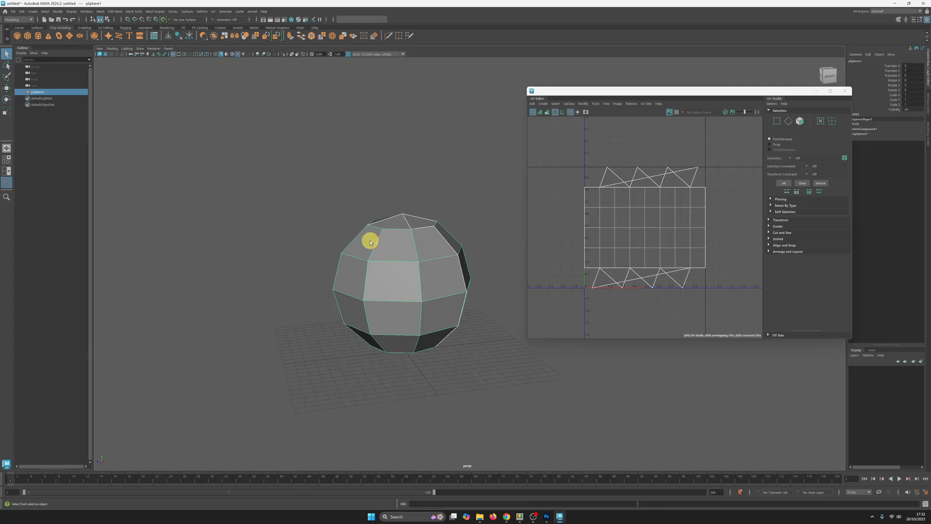
pyautogui.keyDown('alt'); pyautogui.moveTo(423, 288); pyautogui.dragTo(388, 295, button='middle'); pyautogui.keyUp('alt')
pyautogui.keyDown('alt'); pyautogui.moveTo(389, 295); pyautogui.dragTo(384, 305); pyautogui.keyUp('alt')
pyautogui.keyDown('alt'); pyautogui.moveTo(389, 303); pyautogui.dragTo(397, 278, button='middle'); pyautogui.keyUp('alt')
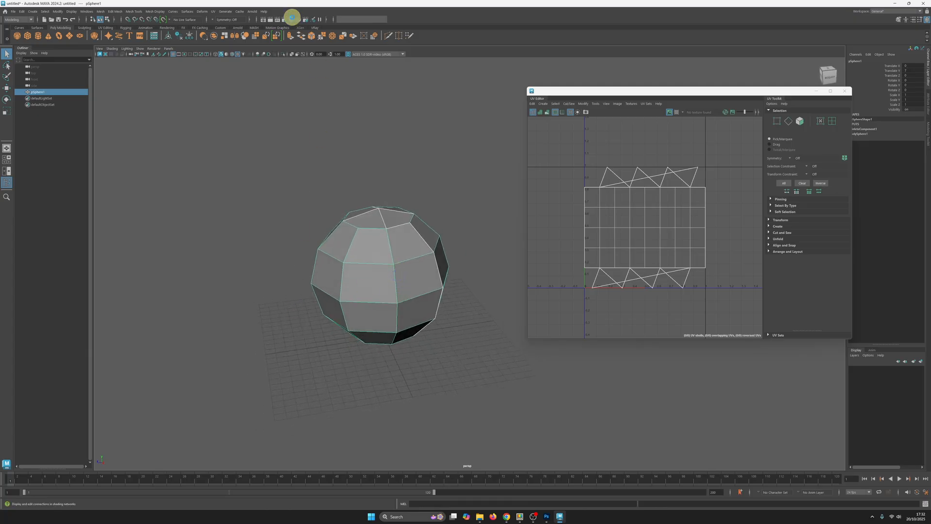
# Open the Hypershade docked beneath the viewport, and adjust its height and the UV Editor's position to keep the sphere visible.
pyautogui.click(292, 19)
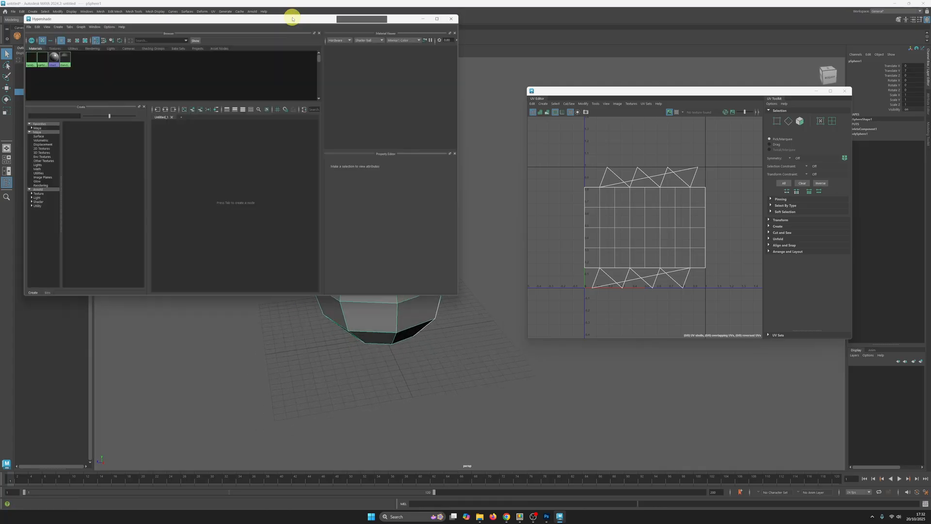
pyautogui.moveTo(160, 20); pyautogui.dragTo(282, 471)
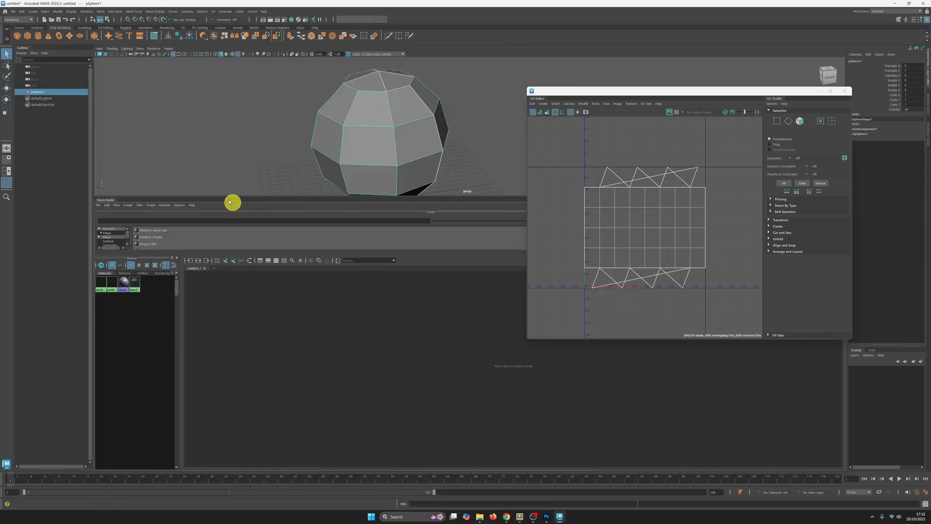
pyautogui.moveTo(124, 195); pyautogui.dragTo(151, 301)
pyautogui.moveTo(623, 92); pyautogui.dragTo(610, 55)
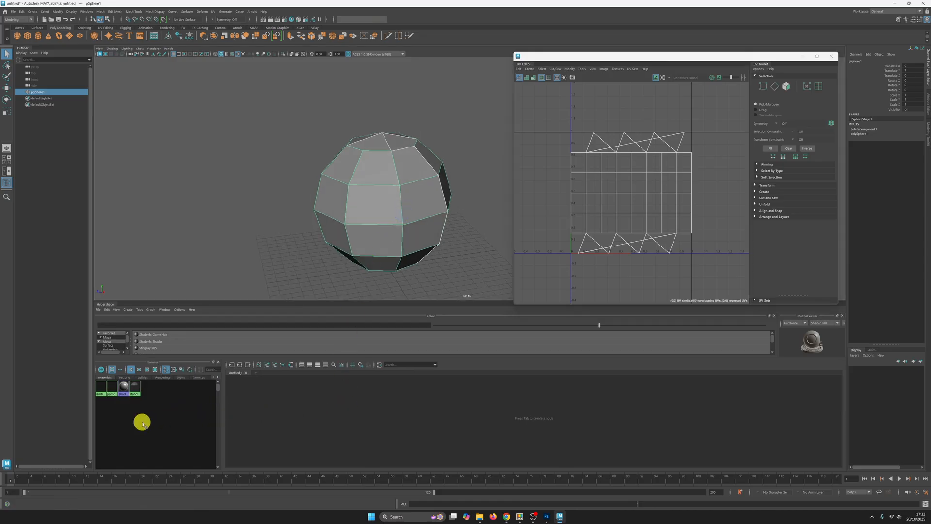
# Create a Lambert material in the Hypershade and rename it noise_lambert.
pyautogui.click(131, 325)
pyautogui.write('lamb')
pyautogui.click(165, 334)
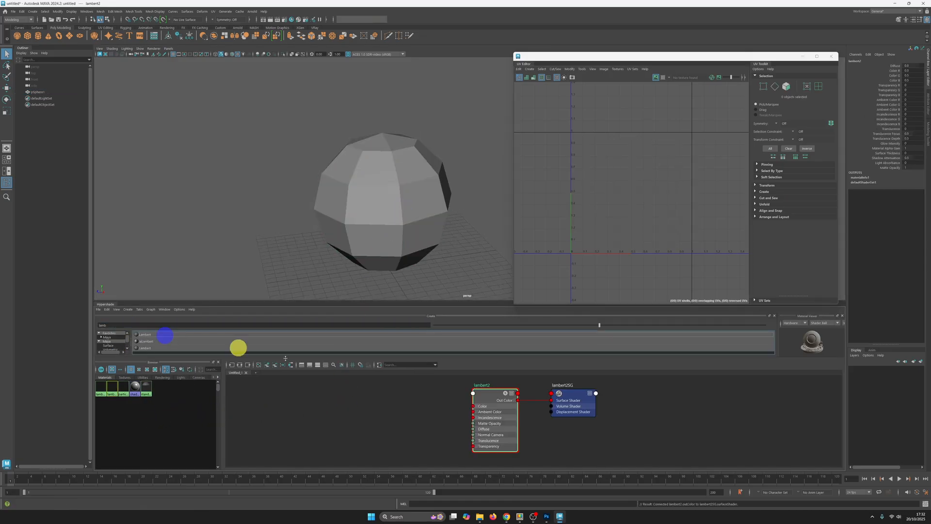
pyautogui.click(473, 407)
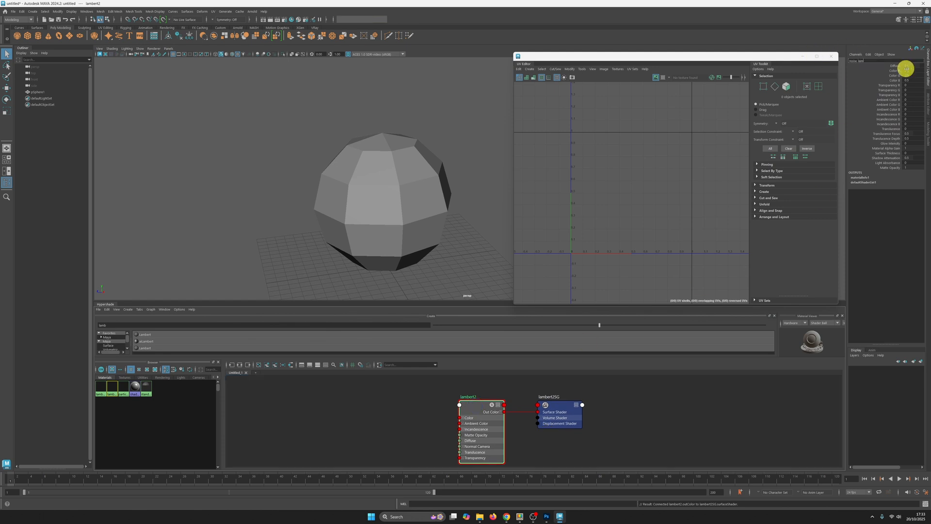
pyautogui.press('Return')
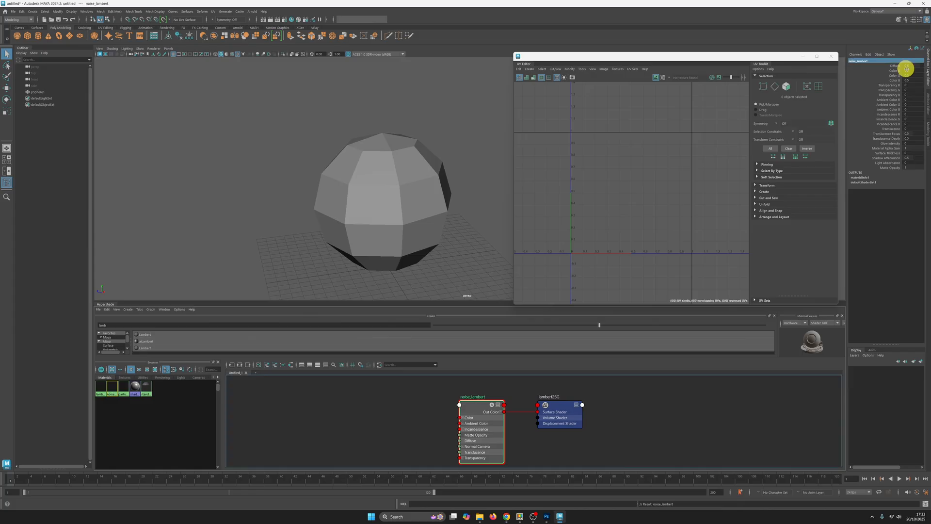
# Rename the sphere fur_ball and assign the noise_lambert material to it.
pyautogui.click(427, 184)
pyautogui.click(858, 61)
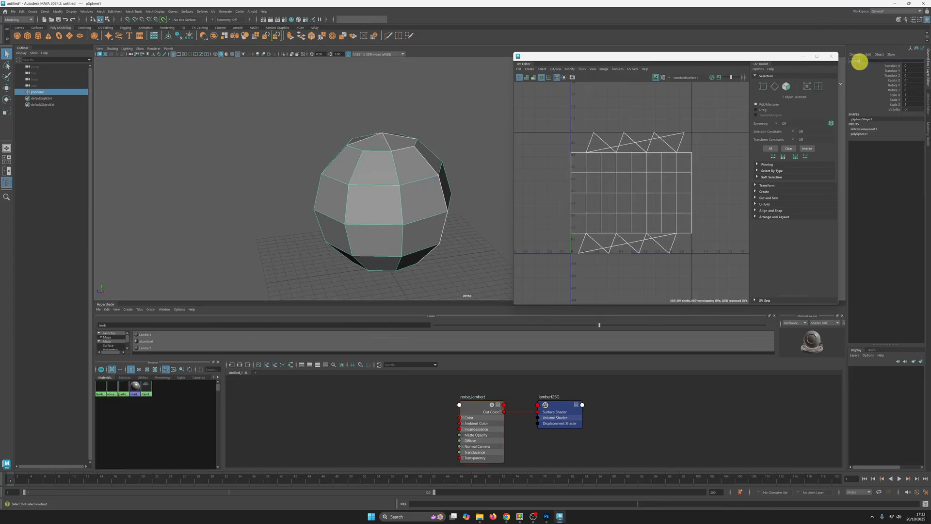
pyautogui.click(474, 408)
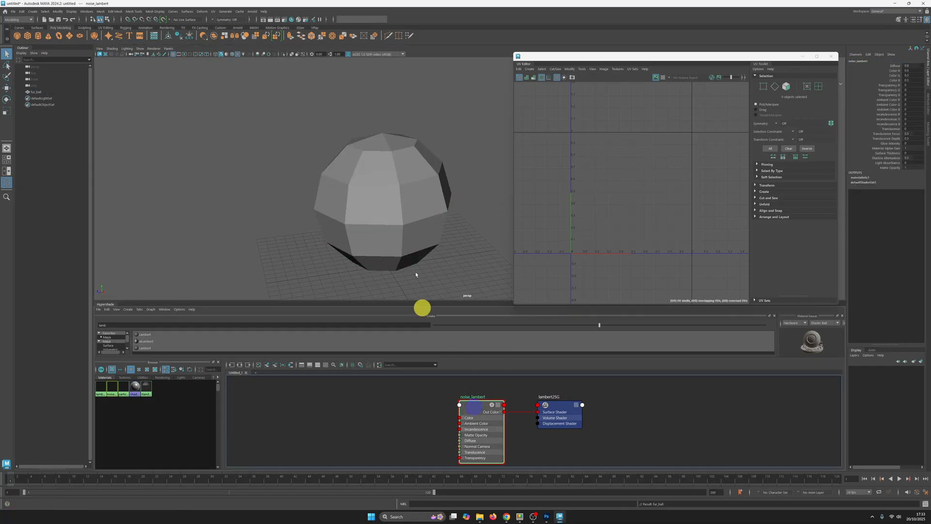
pyautogui.click(408, 220)
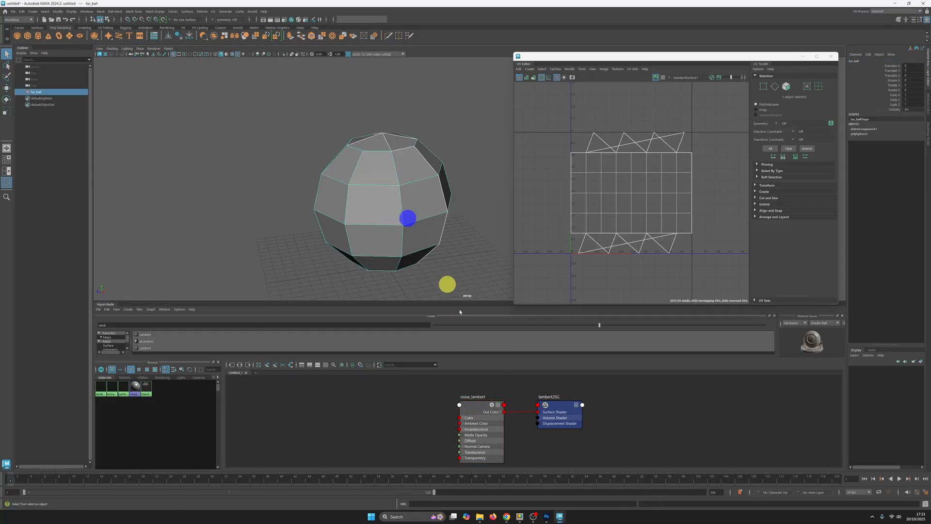
pyautogui.moveTo(483, 401); pyautogui.dragTo(478, 381, button='right')
pyautogui.keyDown('alt'); pyautogui.moveTo(446, 212); pyautogui.dragTo(446, 242); pyautogui.keyUp('alt')
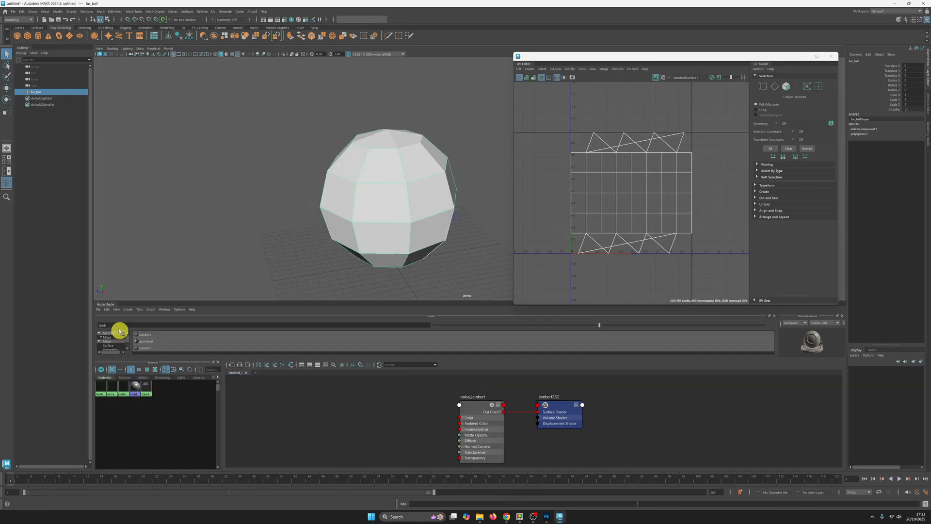
# Create a Noise texture, place its nodes before noise_lambert, and connect its Out Color to the material's Color.
pyautogui.moveTo(119, 324); pyautogui.dragTo(83, 327)
pyautogui.write('noise')
pyautogui.click(165, 335)
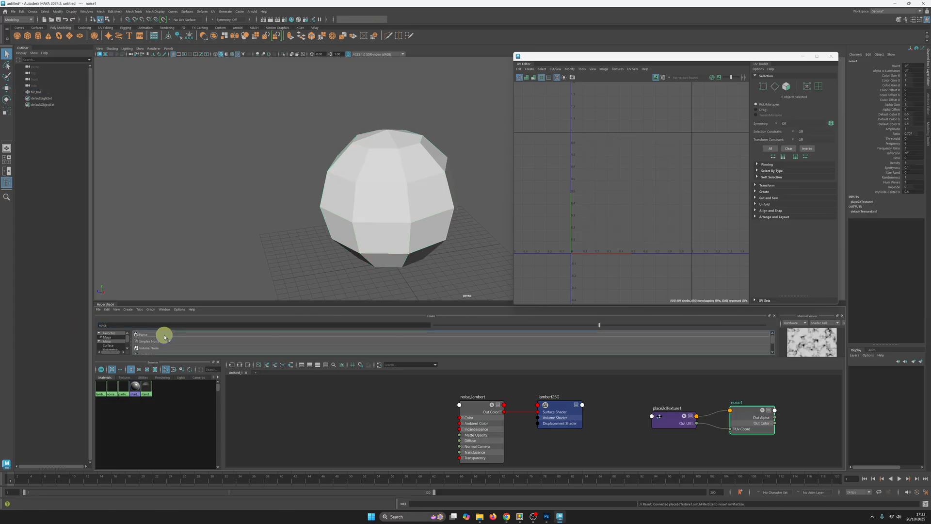
pyautogui.moveTo(655, 388); pyautogui.dragTo(752, 426)
pyautogui.moveTo(751, 423); pyautogui.dragTo(369, 406)
pyautogui.moveTo(370, 416)
pyautogui.keyDown('alt'); pyautogui.mouseDown(button='middle')
pyautogui.moveTo(395, 416)
pyautogui.moveTo(384, 415)
pyautogui.mouseUp(button='middle'); pyautogui.keyUp('alt')
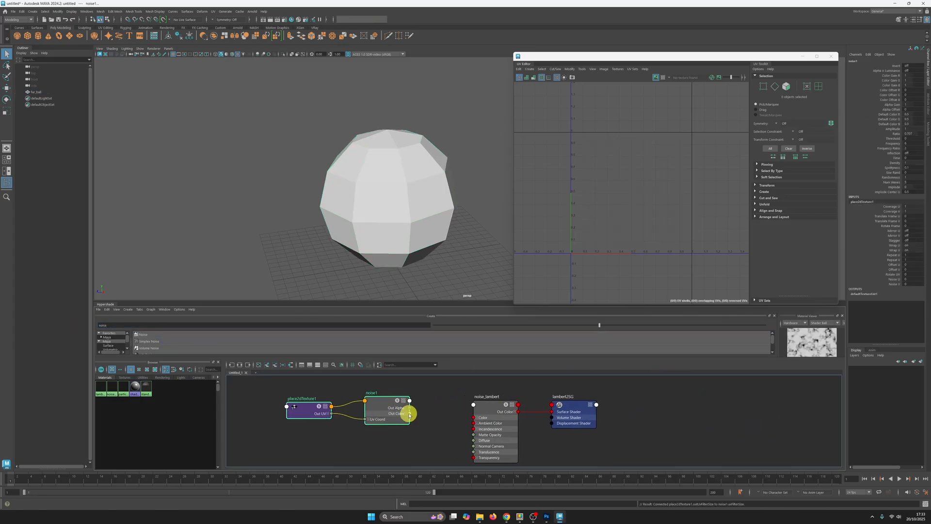
pyautogui.moveTo(476, 420); pyautogui.dragTo(478, 416)
# Turn on smooth preview for fur_ball and inspect the noise texture across its surface.
pyautogui.keyDown('alt'); pyautogui.moveTo(371, 191); pyautogui.dragTo(413, 176); pyautogui.keyUp('alt')
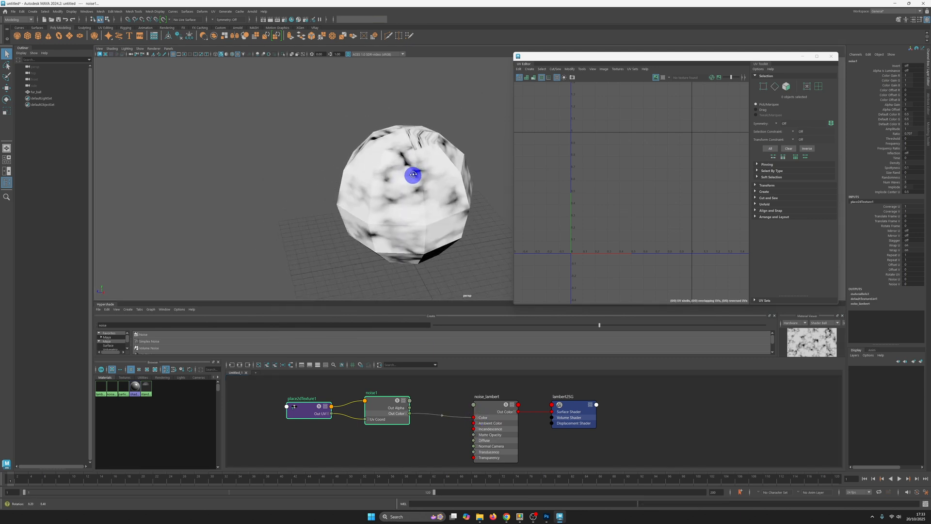
pyautogui.click(405, 190)
pyautogui.press('3')
pyautogui.click(439, 106)
pyautogui.keyDown('alt'); pyautogui.moveTo(439, 106); pyautogui.dragTo(454, 131); pyautogui.keyUp('alt')
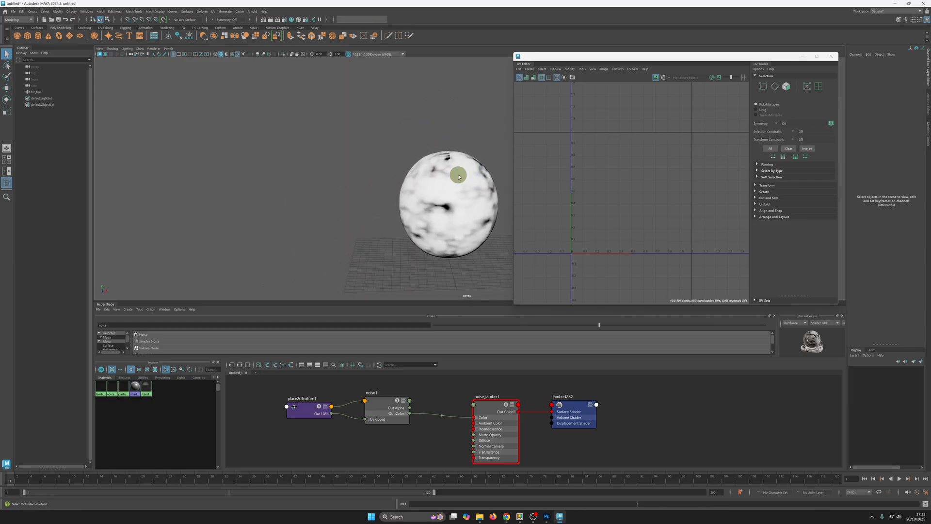
pyautogui.moveTo(421, 163)
pyautogui.keyDown('alt'); pyautogui.mouseDown()
pyautogui.moveTo(441, 189)
pyautogui.moveTo(415, 171)
pyautogui.mouseUp(); pyautogui.keyUp('alt')
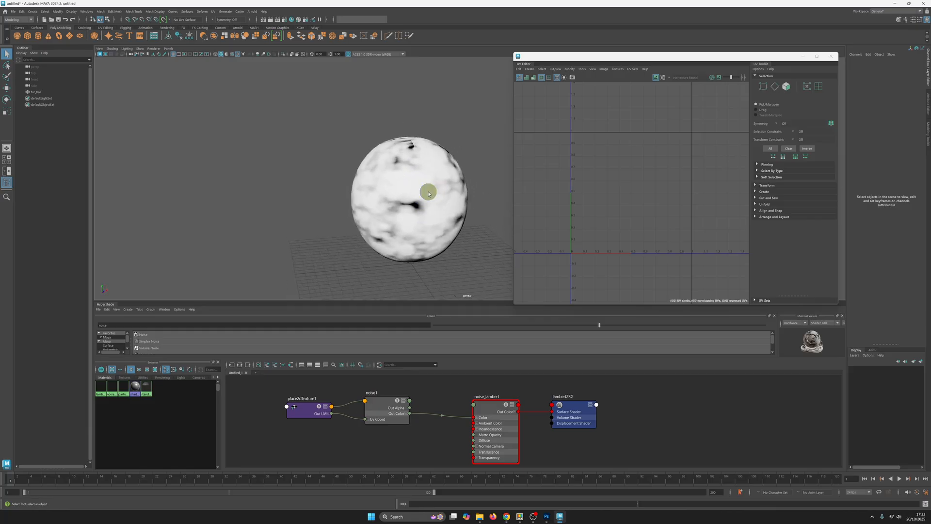
pyautogui.click(420, 189)
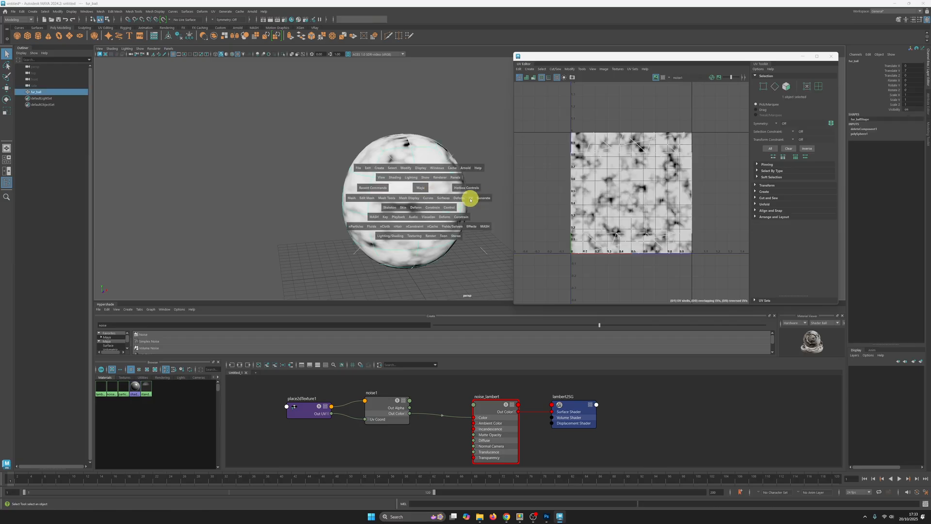
# Apply a planar UV projection to fur_ball along the Z axis, fitted to its bounding box.
pyautogui.click(470, 199)
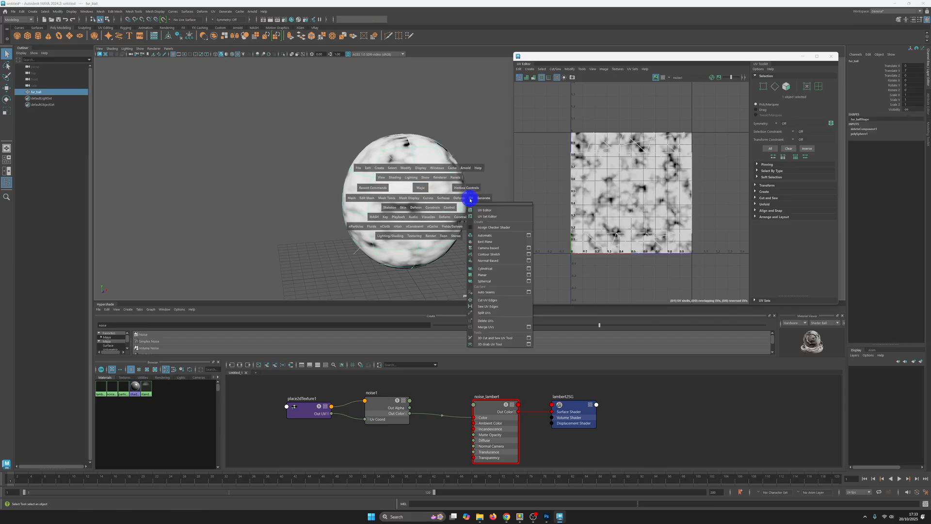
pyautogui.click(529, 275)
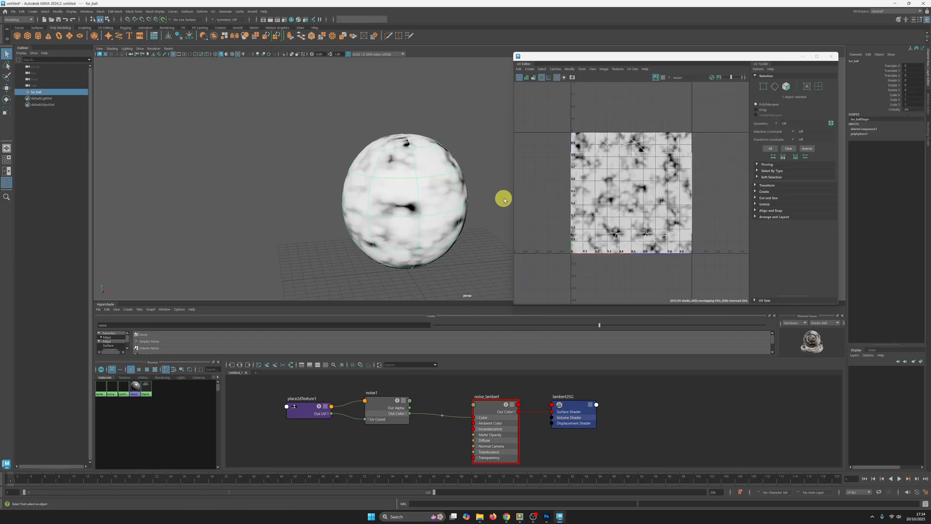
pyautogui.press('space')
pyautogui.moveTo(473, 206); pyautogui.dragTo(528, 317)
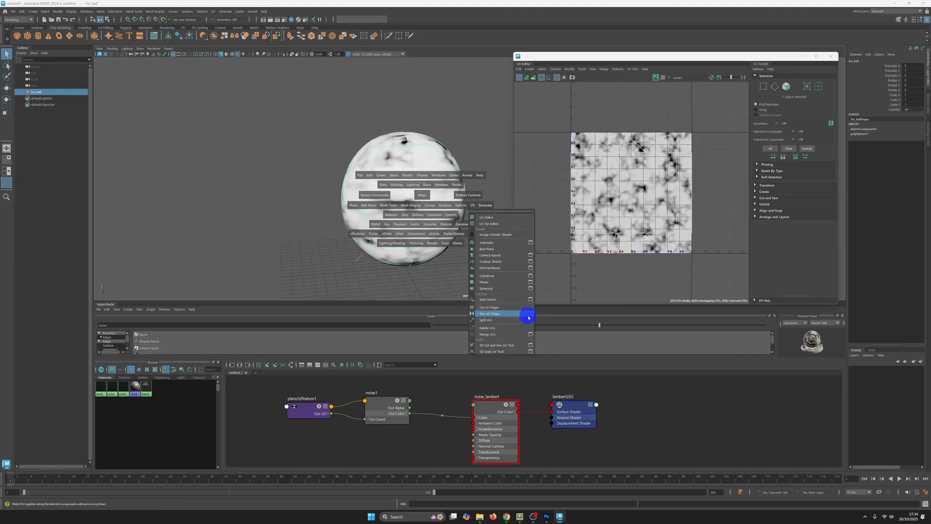
pyautogui.click(530, 286)
pyautogui.moveTo(666, 60); pyautogui.dragTo(673, 199)
pyautogui.moveTo(675, 84); pyautogui.dragTo(663, 49)
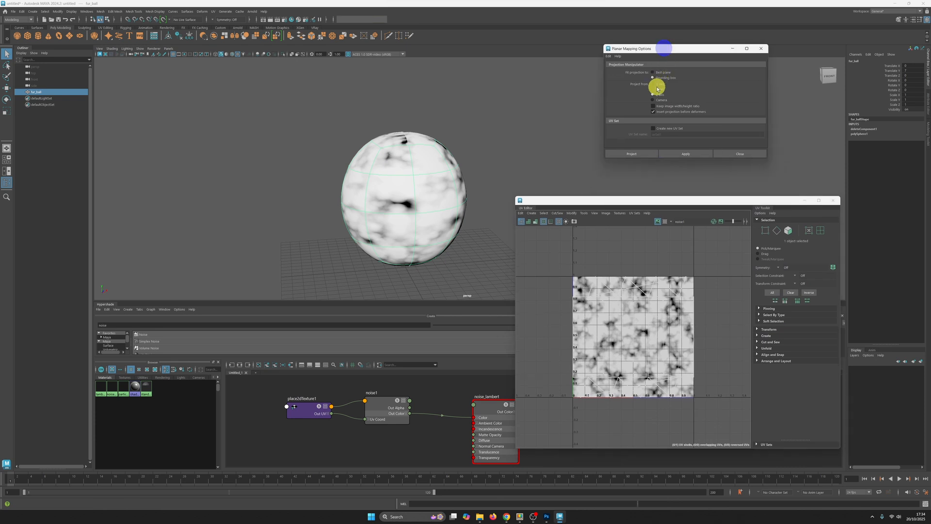
pyautogui.click(643, 155)
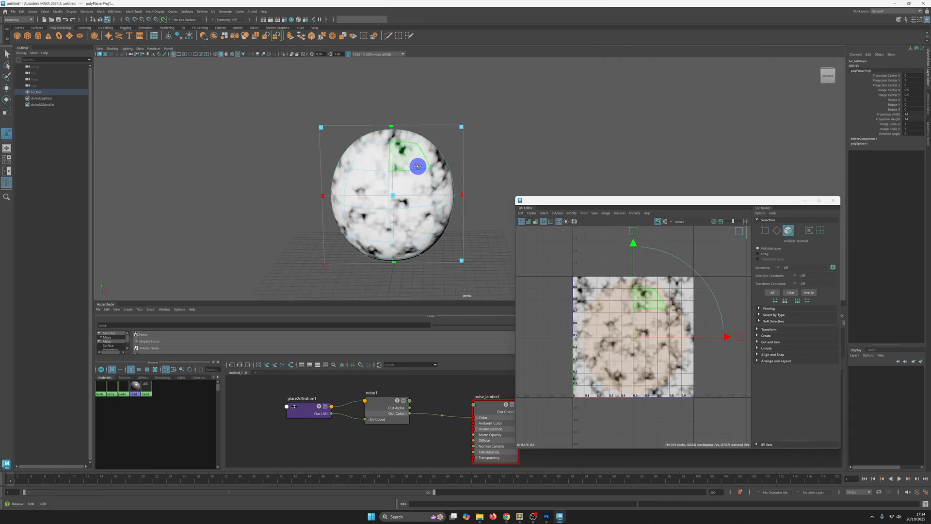
pyautogui.click(530, 242)
pyautogui.click(445, 204)
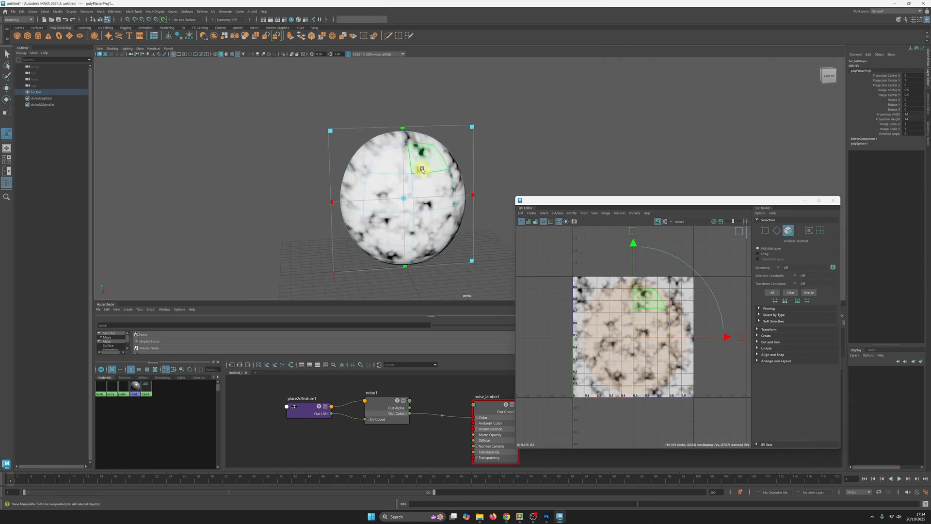
# Select seam edges on fur_ball away from its front side and cut the UVs along them.
pyautogui.keyDown('alt'); pyautogui.moveTo(414, 165); pyautogui.dragTo(485, 156); pyautogui.keyUp('alt')
pyautogui.moveTo(488, 146); pyautogui.dragTo(487, 134, button='right')
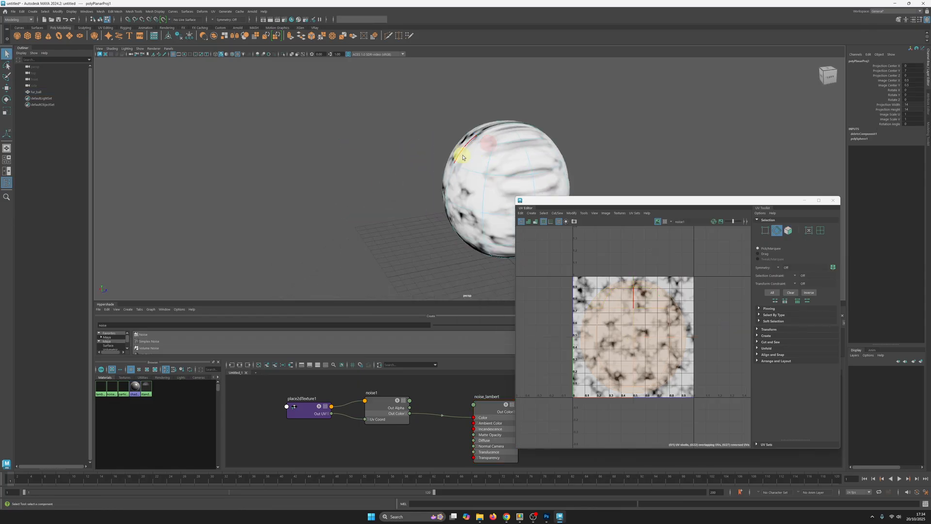
pyautogui.click(456, 187)
pyautogui.keyDown('shift'); pyautogui.click(449, 181); pyautogui.keyUp('shift')
pyautogui.keyDown('alt'); pyautogui.moveTo(458, 181); pyautogui.dragTo(462, 137); pyautogui.keyUp('alt')
pyautogui.keyDown('shift'); pyautogui.click(473, 140); pyautogui.keyUp('shift')
pyautogui.keyDown('shift'); pyautogui.click(484, 170); pyautogui.keyUp('shift')
pyautogui.moveTo(484, 170)
pyautogui.keyDown('alt'); pyautogui.mouseDown()
pyautogui.moveTo(501, 150)
pyautogui.moveTo(493, 146)
pyautogui.moveTo(531, 128)
pyautogui.moveTo(476, 148)
pyautogui.moveTo(485, 175)
pyautogui.mouseUp(); pyautogui.keyUp('alt')
pyautogui.click(557, 213)
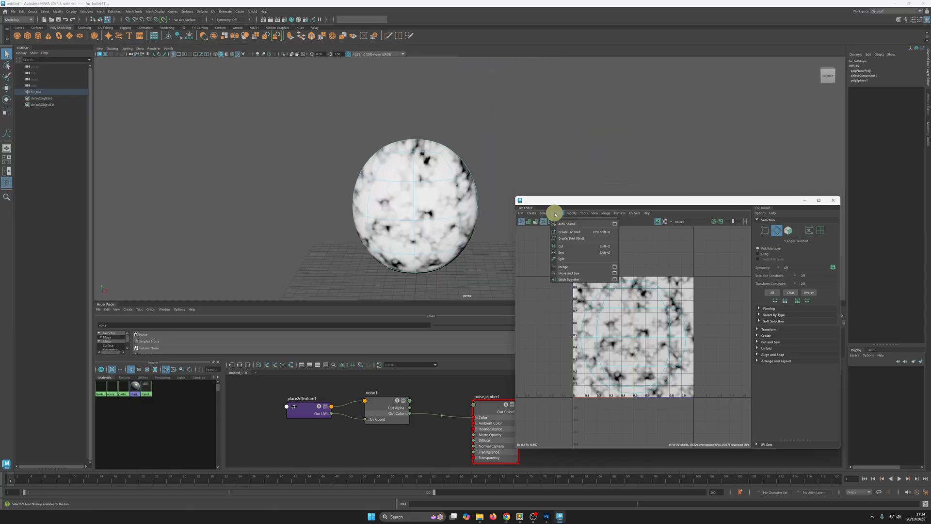
pyautogui.click(576, 245)
# Select the whole UV shell of fur_ball and unfold it.
pyautogui.keyDown('alt'); pyautogui.moveTo(644, 339); pyautogui.dragTo(648, 301, button='middle'); pyautogui.keyUp('alt')
pyautogui.rightClick(645, 300)
pyautogui.moveTo(644, 300); pyautogui.dragTo(619, 289, button='right')
pyautogui.click(623, 285)
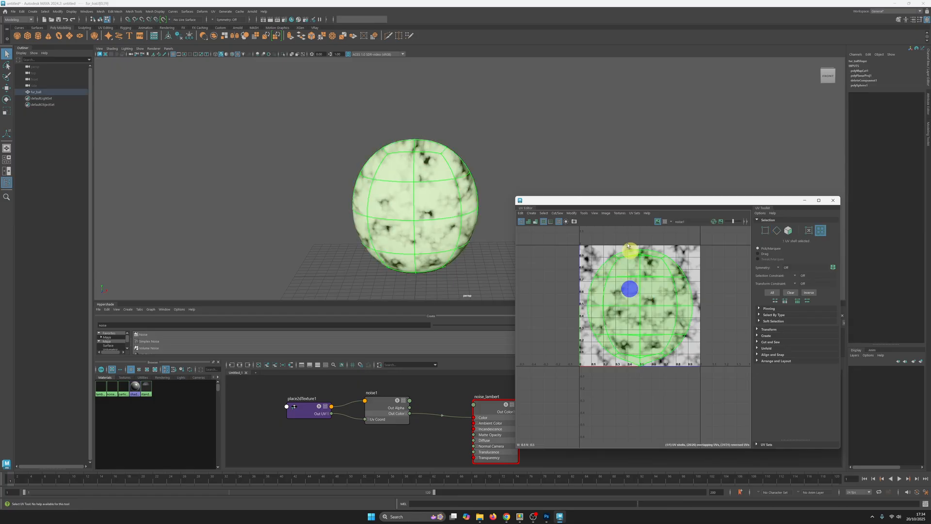
pyautogui.click(570, 213)
pyautogui.click(599, 409)
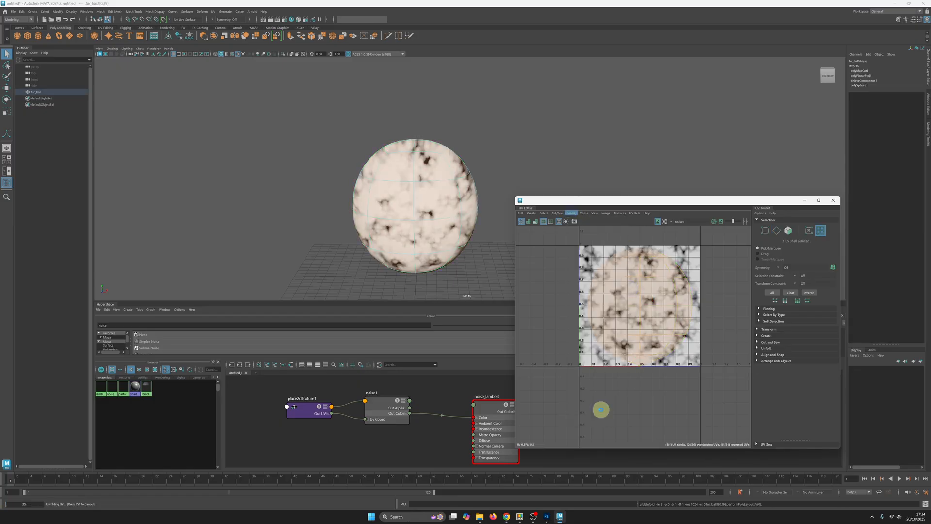
pyautogui.keyDown('alt'); pyautogui.moveTo(645, 312); pyautogui.dragTo(679, 327, button='right'); pyautogui.keyUp('alt')
# Return to object mode and inspect how the noise texture flows around the unwrapped sphere from several angles.
pyautogui.keyDown('alt'); pyautogui.moveTo(383, 179); pyautogui.dragTo(415, 181); pyautogui.keyUp('alt')
pyautogui.moveTo(415, 181); pyautogui.dragTo(459, 174, button='right')
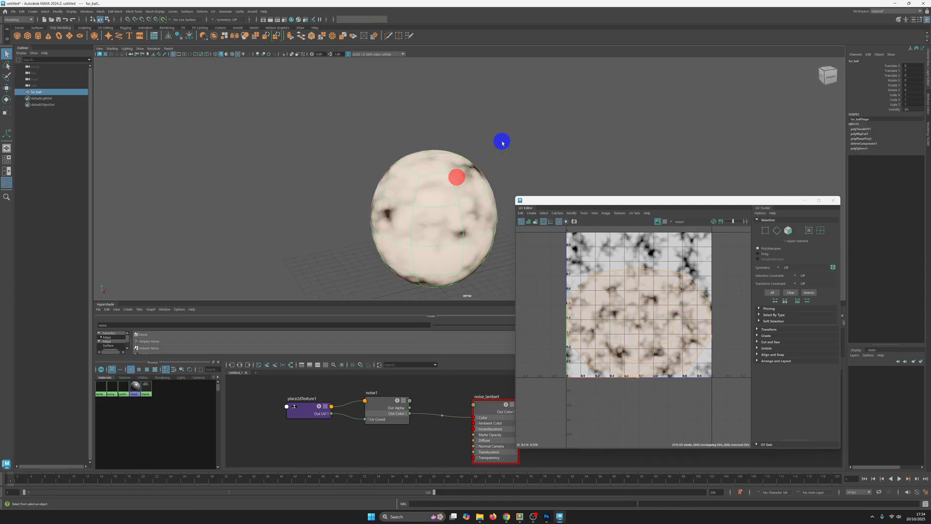
pyautogui.click(499, 141)
pyautogui.keyDown('alt'); pyautogui.moveTo(536, 160); pyautogui.dragTo(423, 137); pyautogui.keyUp('alt')
pyautogui.keyDown('alt'); pyautogui.moveTo(422, 138); pyautogui.dragTo(385, 165, button='middle'); pyautogui.keyUp('alt')
pyautogui.keyDown('alt'); pyautogui.moveTo(386, 164); pyautogui.dragTo(431, 152); pyautogui.keyUp('alt')
pyautogui.keyDown('alt'); pyautogui.moveTo(431, 152); pyautogui.dragTo(431, 164, button='middle'); pyautogui.keyUp('alt')
pyautogui.keyDown('alt'); pyautogui.moveTo(432, 165); pyautogui.dragTo(442, 176); pyautogui.keyUp('alt')
pyautogui.keyDown('alt'); pyautogui.moveTo(443, 177); pyautogui.dragTo(443, 160, button='middle'); pyautogui.keyUp('alt')
pyautogui.keyDown('alt'); pyautogui.moveTo(443, 160); pyautogui.dragTo(470, 195); pyautogui.keyUp('alt')
pyautogui.keyDown('alt'); pyautogui.moveTo(470, 196); pyautogui.dragTo(459, 179, button='right'); pyautogui.keyUp('alt')
pyautogui.keyDown('alt'); pyautogui.moveTo(459, 178); pyautogui.dragTo(455, 194); pyautogui.keyUp('alt')
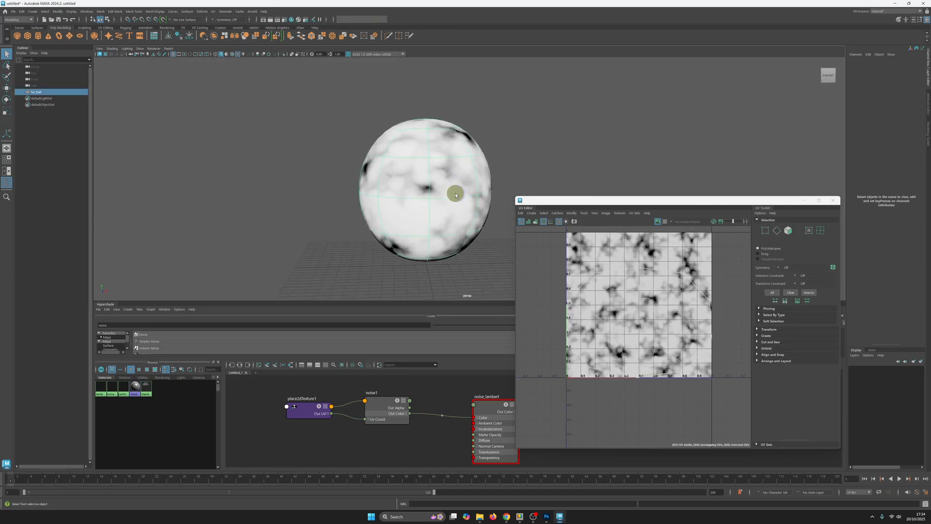
pyautogui.keyDown('alt'); pyautogui.moveTo(455, 194); pyautogui.dragTo(409, 156, button='right'); pyautogui.keyUp('alt')
pyautogui.keyDown('alt'); pyautogui.moveTo(409, 156); pyautogui.dragTo(438, 160); pyautogui.keyUp('alt')
pyautogui.keyDown('alt'); pyautogui.moveTo(438, 160); pyautogui.dragTo(418, 166, button='middle'); pyautogui.keyUp('alt')
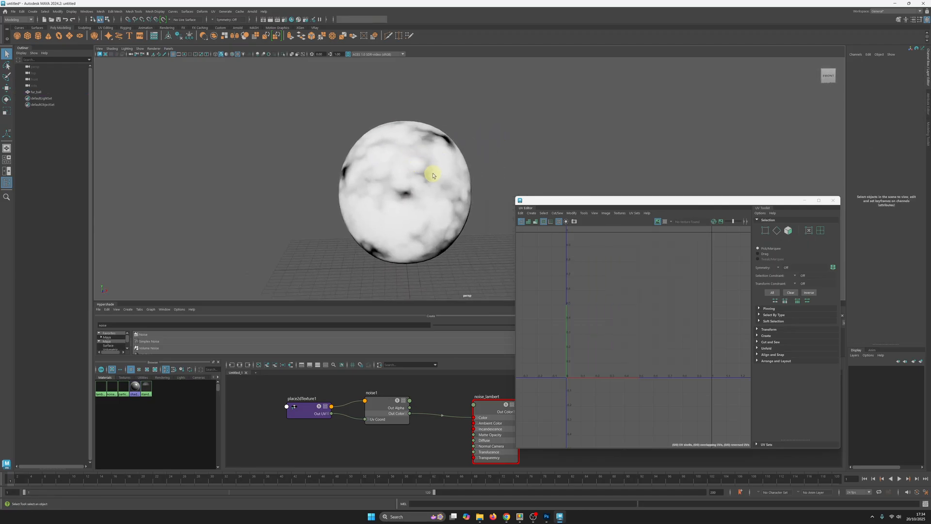
# With fur_ball selected, switch to the FX menu set and open the XGen Interactive Groom Editor.
pyautogui.click(436, 168)
pyautogui.moveTo(736, 199); pyautogui.dragTo(729, 199)
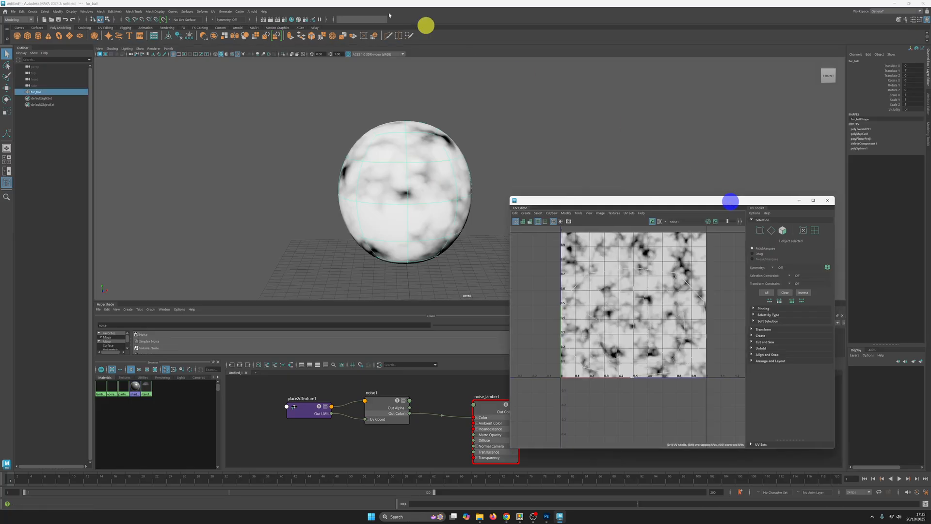
pyautogui.click(20, 23)
pyautogui.click(18, 46)
pyautogui.click(300, 28)
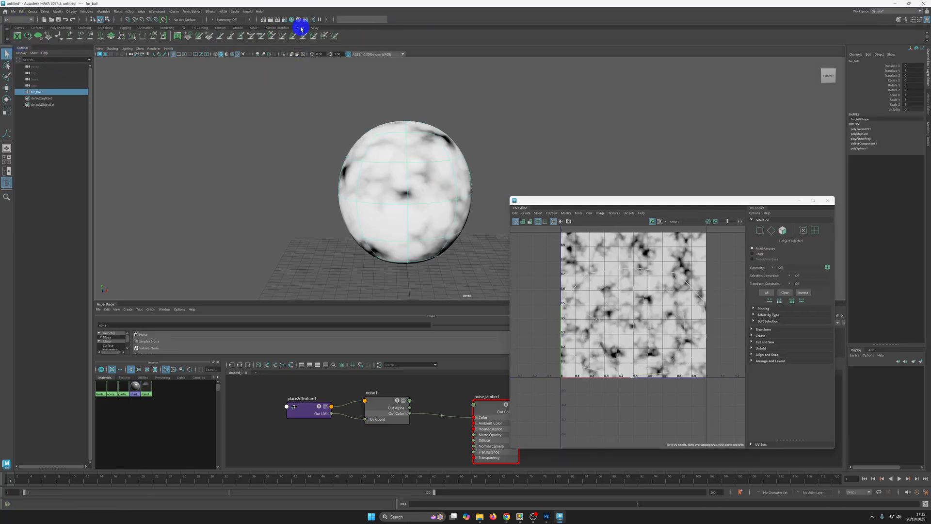
pyautogui.click(179, 38)
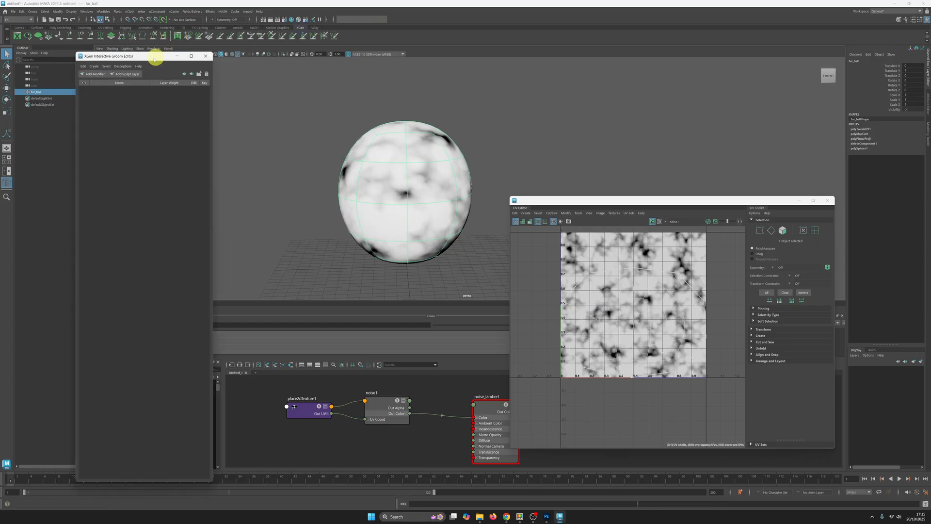
# Dock the XGen Interactive Groom Editor beside the viewport and show fur_ball's settings in the Attribute Editor.
pyautogui.moveTo(690, 200); pyautogui.dragTo(803, 209)
pyautogui.moveTo(106, 56); pyautogui.dragTo(848, 94)
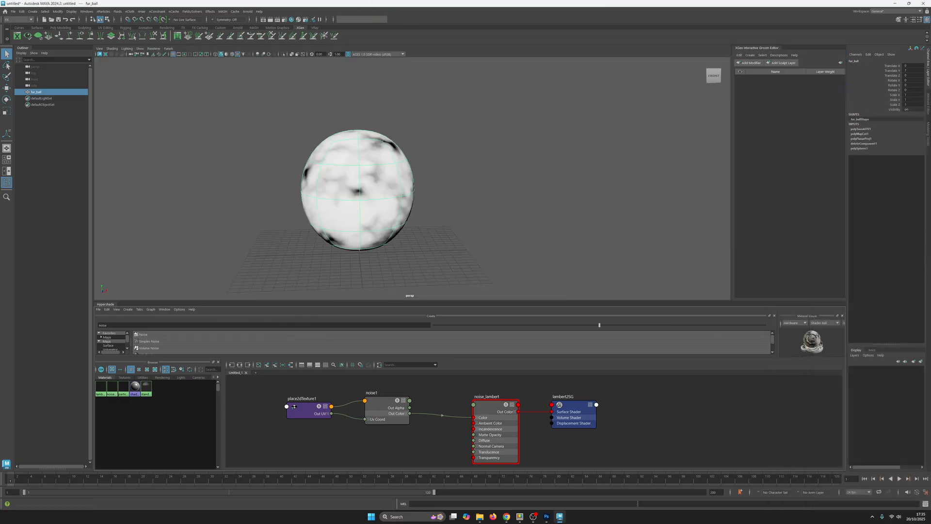
pyautogui.click(928, 100)
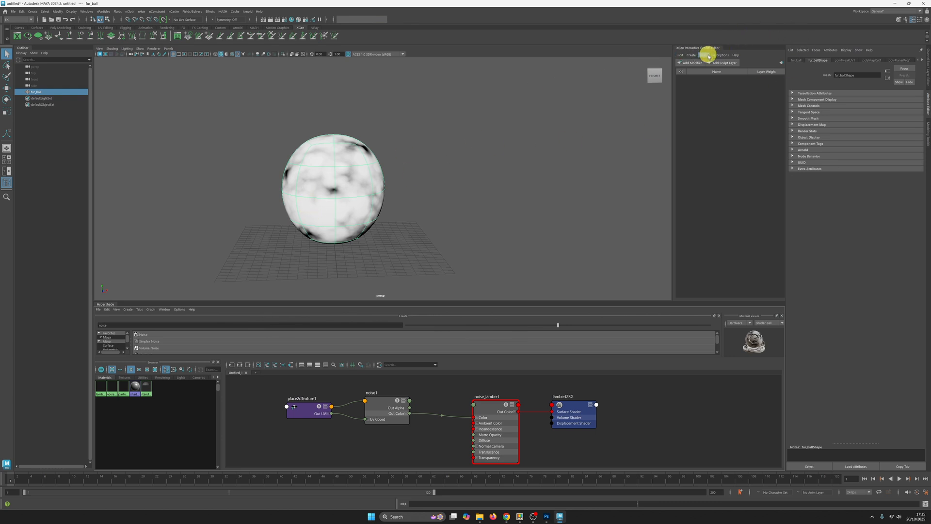
# Create interactive groom splines on fur_ball with the description name fur, length 1.0 and width scale 0.1.
pyautogui.click(693, 56)
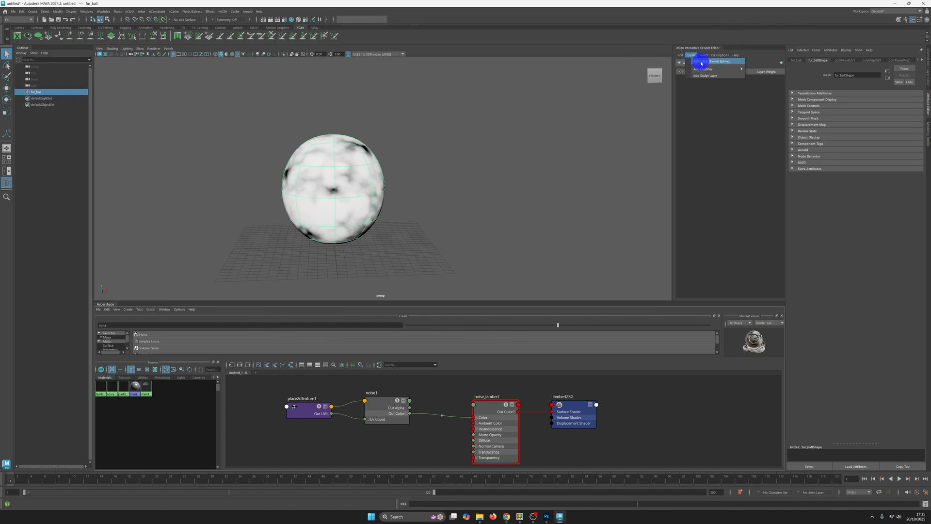
pyautogui.click(701, 62)
pyautogui.moveTo(422, 216); pyautogui.dragTo(544, 174)
pyautogui.doubleClick(573, 189)
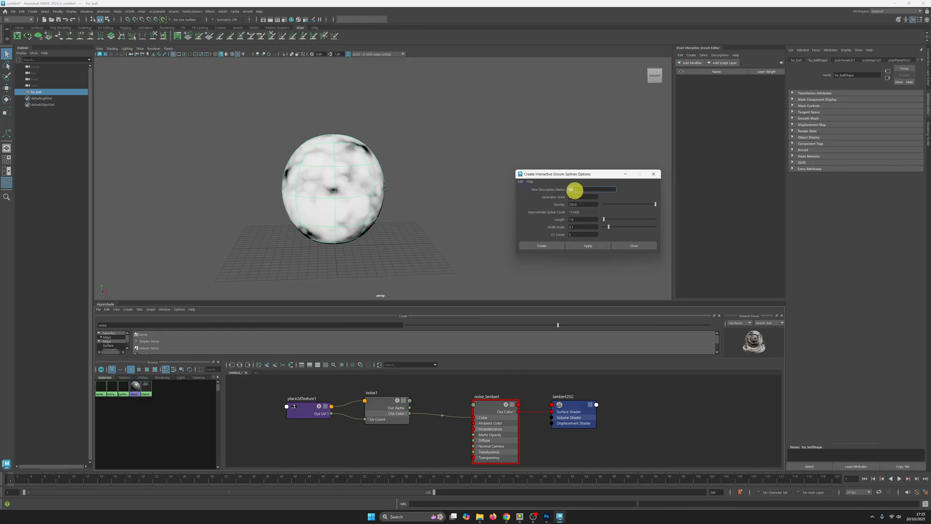
pyautogui.doubleClick(568, 204)
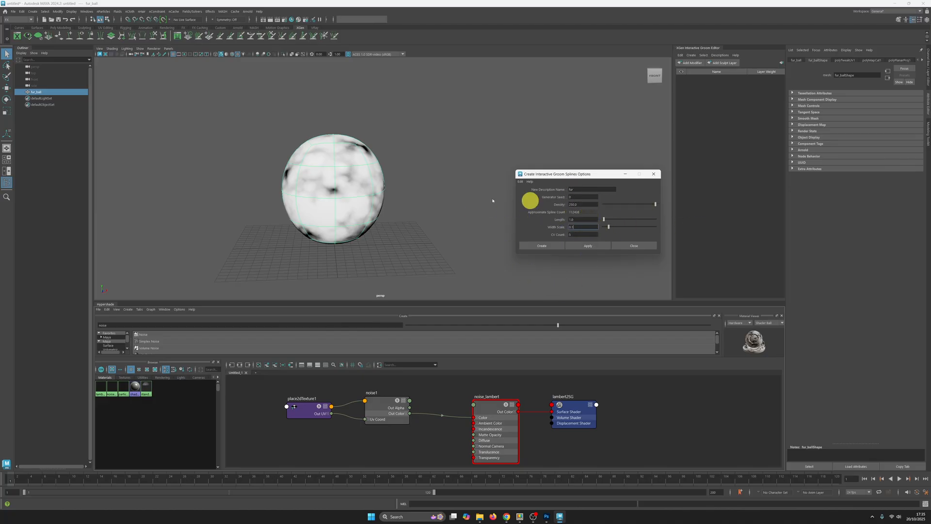
pyautogui.press('alt')
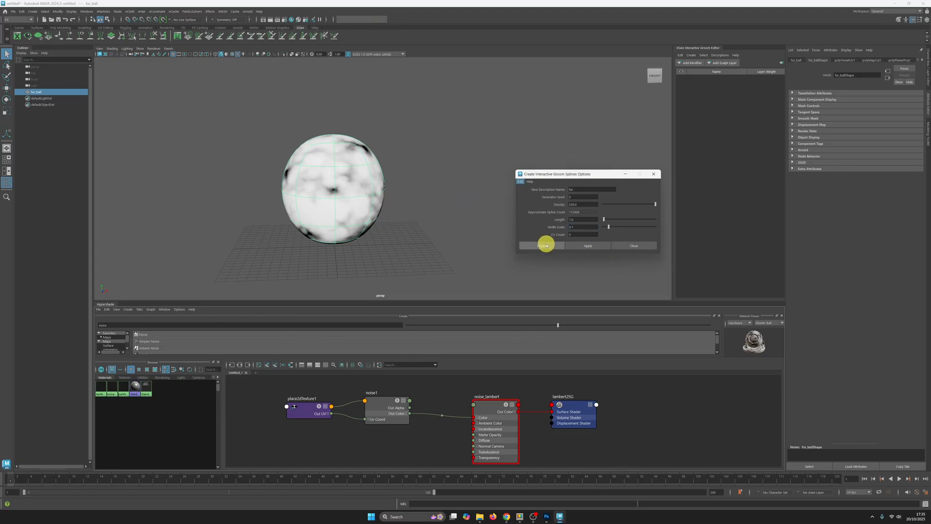
pyautogui.click(546, 246)
# Inspect the generated fur splines around the ball from different distances and angles.
pyautogui.scroll(-5, 485, 214)
pyautogui.scroll(-2, 549, 285)
pyautogui.keyDown('alt'); pyautogui.moveTo(552, 245); pyautogui.dragTo(517, 212); pyautogui.keyUp('alt')
pyautogui.moveTo(451, 191)
pyautogui.keyDown('alt'); pyautogui.mouseDown(button='right')
pyautogui.moveTo(444, 202)
pyautogui.moveTo(620, 267)
pyautogui.mouseUp(button='right'); pyautogui.keyUp('alt')
pyautogui.keyDown('alt'); pyautogui.moveTo(521, 203); pyautogui.dragTo(461, 208); pyautogui.keyUp('alt')
pyautogui.moveTo(461, 208)
pyautogui.keyDown('alt'); pyautogui.mouseDown(button='right')
pyautogui.moveTo(475, 231)
pyautogui.moveTo(516, 251)
pyautogui.moveTo(474, 216)
pyautogui.mouseUp(button='right'); pyautogui.keyUp('alt')
pyautogui.keyDown('alt'); pyautogui.moveTo(474, 216); pyautogui.dragTo(463, 211); pyautogui.keyUp('alt')
pyautogui.keyDown('alt'); pyautogui.moveTo(463, 211); pyautogui.dragTo(332, 150, button='right'); pyautogui.keyUp('alt')
pyautogui.keyDown('alt'); pyautogui.moveTo(332, 150); pyautogui.dragTo(441, 178); pyautogui.keyUp('alt')
# Expand the fur description, review its nodes, and delete the sculpt modifier.
pyautogui.click(683, 79)
pyautogui.click(689, 80)
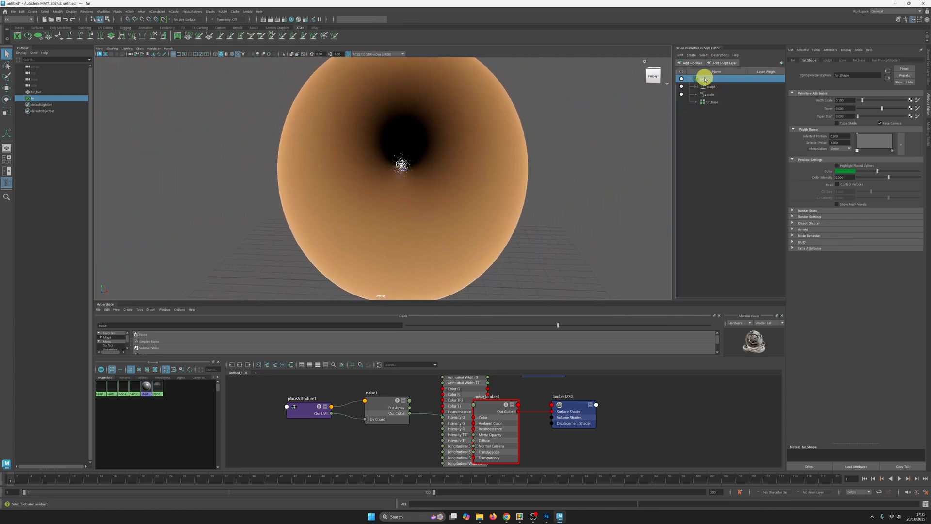
pyautogui.click(720, 103)
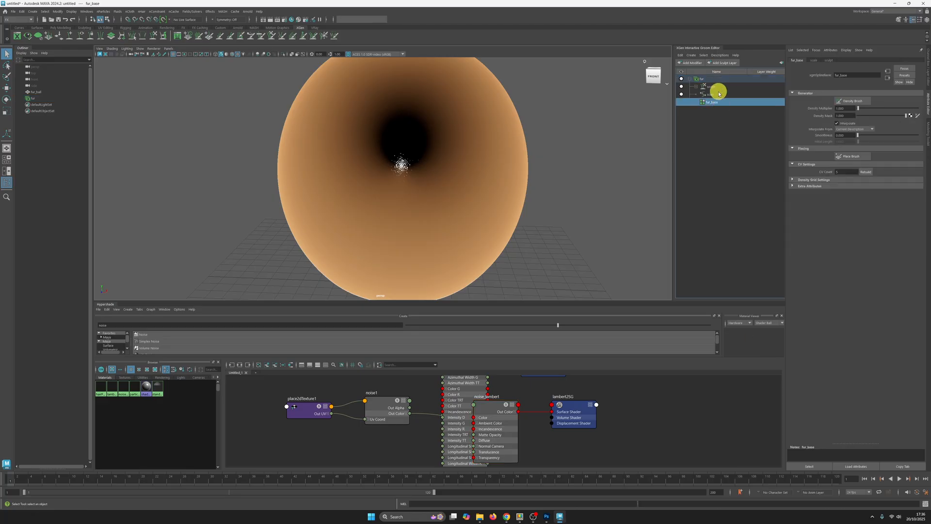
pyautogui.click(718, 89)
pyautogui.moveTo(584, 210)
pyautogui.keyDown('alt'); pyautogui.mouseDown(button='right')
pyautogui.moveTo(593, 223)
pyautogui.moveTo(576, 204)
pyautogui.mouseUp(button='right'); pyautogui.keyUp('alt')
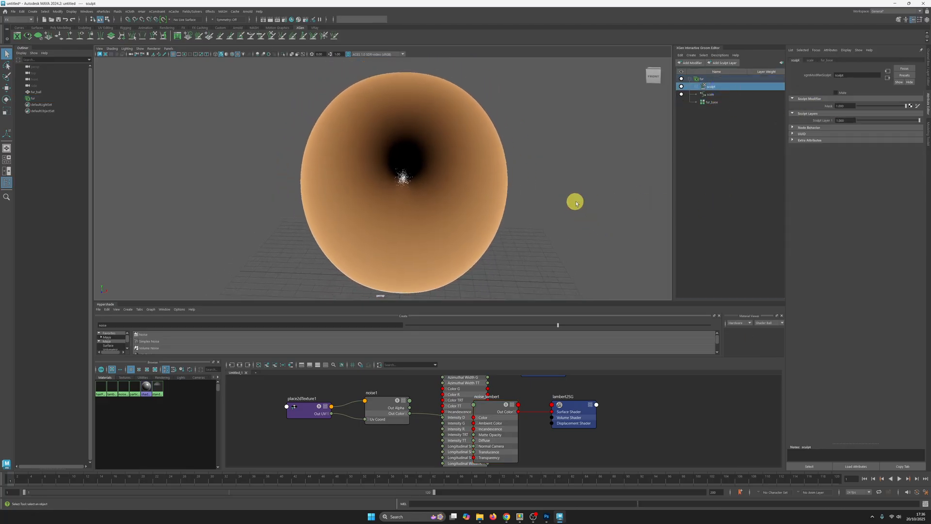
pyautogui.press('Delete')
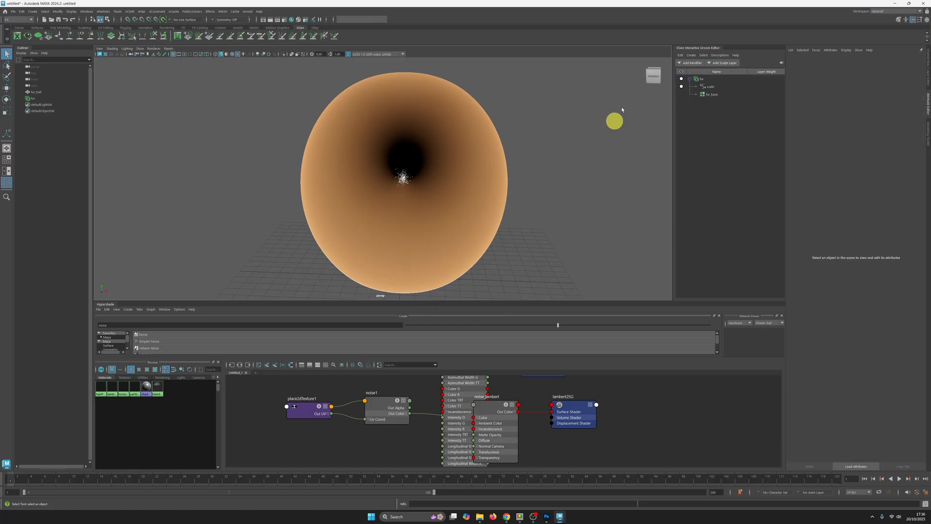
# Try a Density Multiplier of 0.1 on fur_base and examine the thinned splines up close.
pyautogui.moveTo(726, 94); pyautogui.dragTo(709, 88)
pyautogui.click(712, 88)
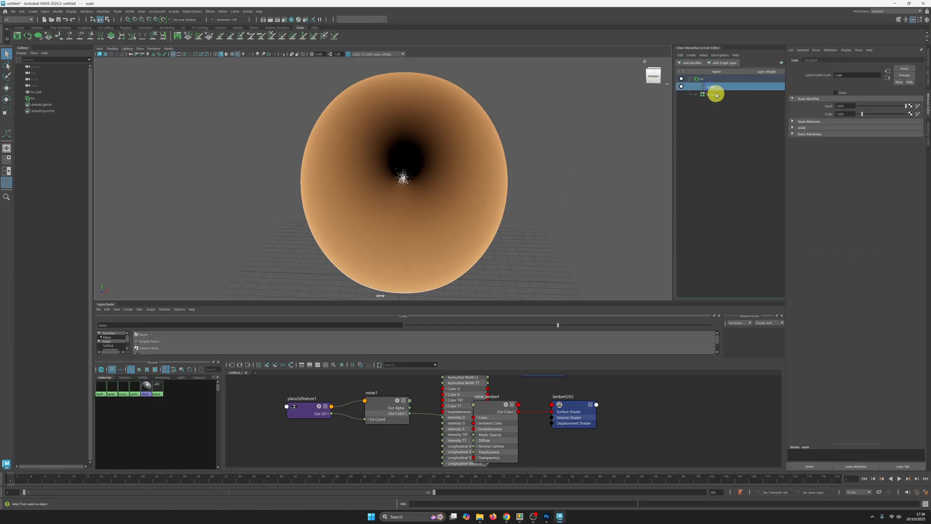
pyautogui.click(716, 94)
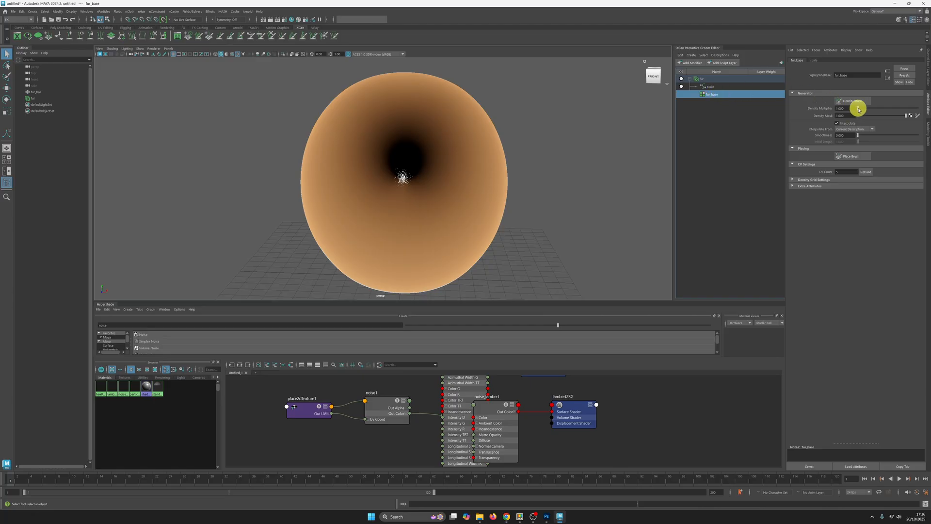
pyautogui.click(835, 108)
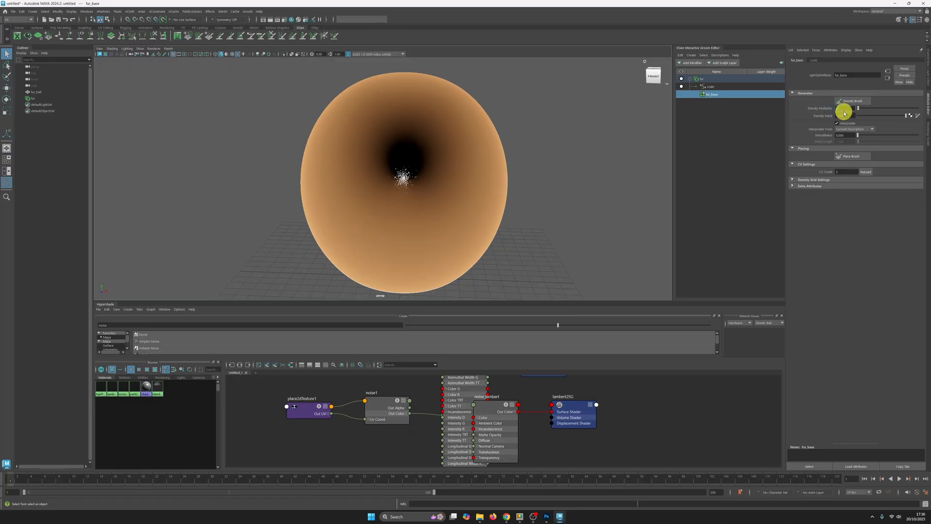
pyautogui.keyDown('alt'); pyautogui.moveTo(361, 158); pyautogui.dragTo(377, 152); pyautogui.keyUp('alt')
pyautogui.keyDown('alt'); pyautogui.moveTo(378, 153); pyautogui.dragTo(482, 231, button='right'); pyautogui.keyUp('alt')
pyautogui.keyDown('alt'); pyautogui.moveTo(483, 230); pyautogui.dragTo(458, 234); pyautogui.keyUp('alt')
pyautogui.keyDown('alt'); pyautogui.moveTo(458, 234); pyautogui.dragTo(438, 156, button='right'); pyautogui.keyUp('alt')
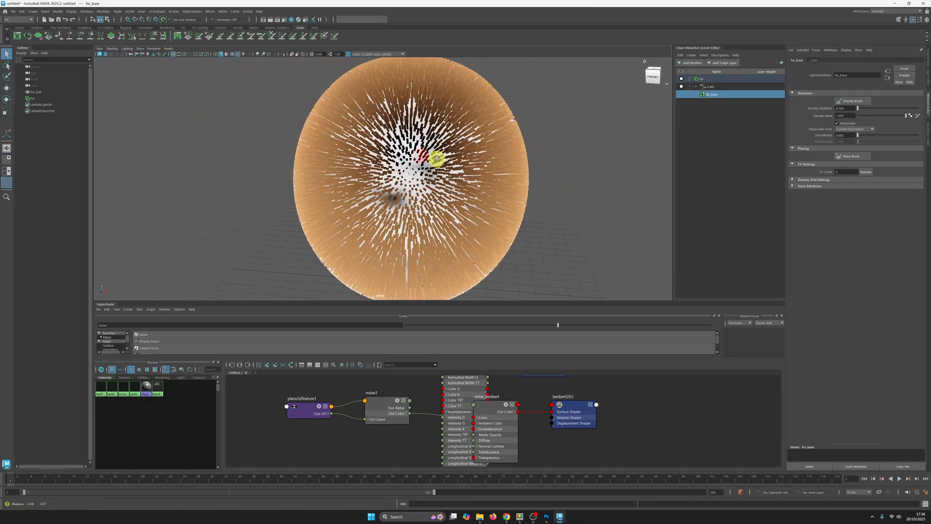
# Enable Tube Shade on the fur description and examine the shaded strands up close.
pyautogui.click(713, 79)
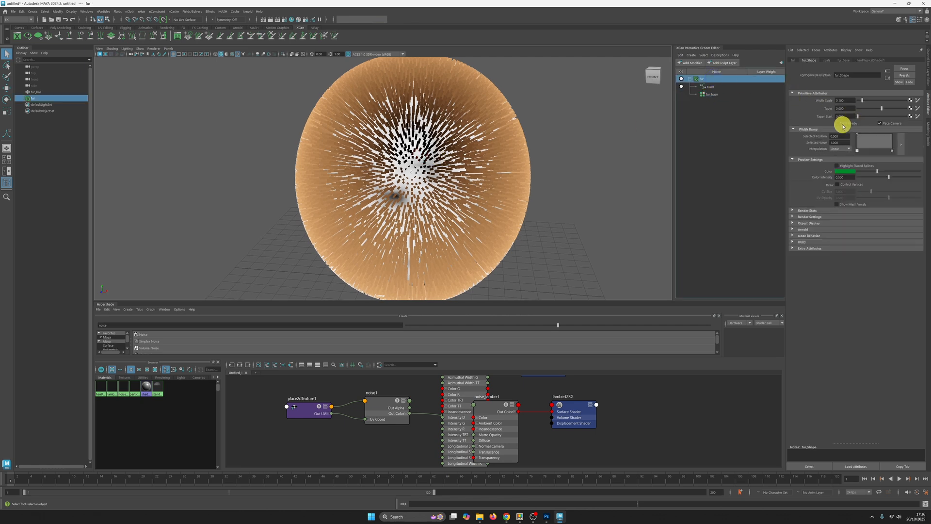
pyautogui.keyDown('alt'); pyautogui.moveTo(441, 203); pyautogui.dragTo(523, 266, button='right'); pyautogui.keyUp('alt')
pyautogui.keyDown('alt'); pyautogui.moveTo(523, 266); pyautogui.dragTo(498, 245, button='middle'); pyautogui.keyUp('alt')
pyautogui.keyDown('alt'); pyautogui.moveTo(498, 246); pyautogui.dragTo(492, 244, button='right'); pyautogui.keyUp('alt')
pyautogui.moveTo(491, 244)
pyautogui.keyDown('alt'); pyautogui.mouseDown(button='middle')
pyautogui.moveTo(478, 242)
pyautogui.moveTo(509, 243)
pyautogui.mouseUp(button='middle'); pyautogui.keyUp('alt')
pyautogui.keyDown('alt'); pyautogui.moveTo(513, 244); pyautogui.dragTo(475, 212, button='right'); pyautogui.keyUp('alt')
pyautogui.keyDown('alt'); pyautogui.moveTo(443, 189); pyautogui.dragTo(447, 192); pyautogui.keyUp('alt')
pyautogui.keyDown('alt'); pyautogui.moveTo(447, 192); pyautogui.dragTo(520, 232, button='right'); pyautogui.keyUp('alt')
pyautogui.moveTo(517, 230)
pyautogui.keyDown('alt'); pyautogui.mouseDown()
pyautogui.moveTo(487, 205)
pyautogui.moveTo(499, 208)
pyautogui.mouseUp(); pyautogui.keyUp('alt')
pyautogui.keyDown('alt'); pyautogui.moveTo(499, 208); pyautogui.dragTo(449, 176, button='right'); pyautogui.keyUp('alt')
pyautogui.keyDown('alt'); pyautogui.moveTo(450, 175); pyautogui.dragTo(450, 177); pyautogui.keyUp('alt')
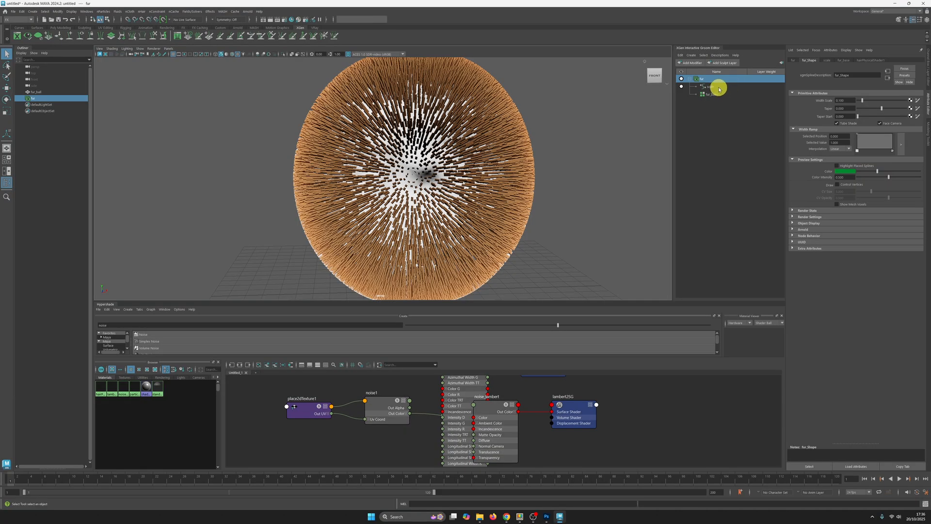
# Set the Density Multiplier of fur_base to 1 and reselect the fur description.
pyautogui.click(720, 94)
pyautogui.moveTo(851, 110); pyautogui.dragTo(821, 108)
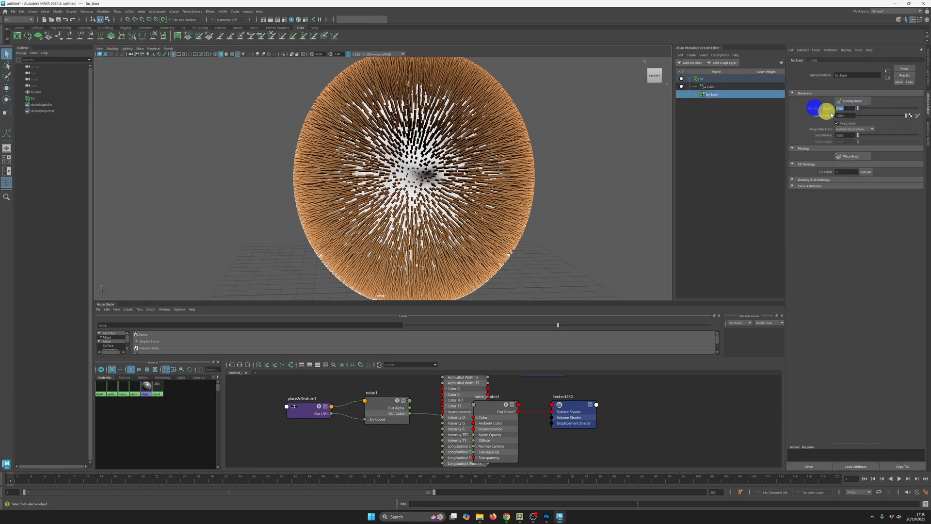
pyautogui.write('1')
pyautogui.press('Tab')
pyautogui.keyDown('alt'); pyautogui.moveTo(475, 174); pyautogui.dragTo(498, 191, button='right'); pyautogui.keyUp('alt')
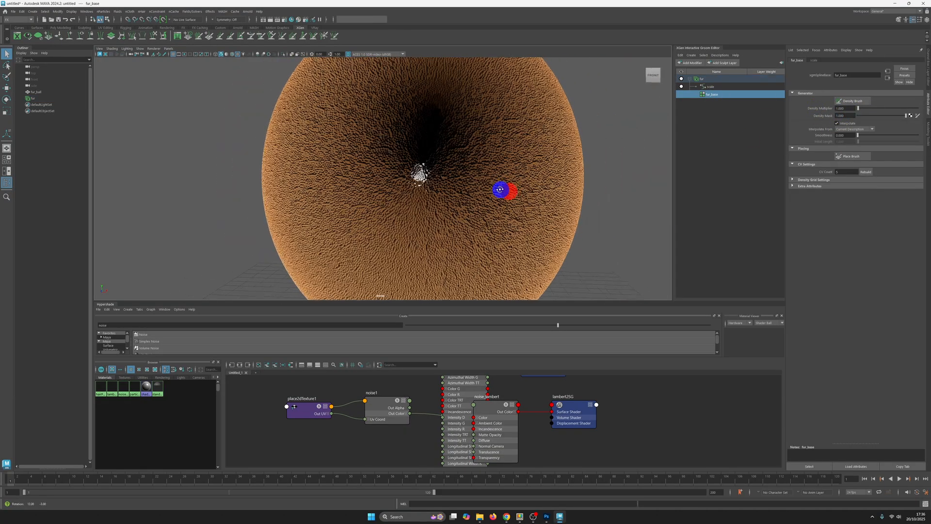
pyautogui.click(726, 80)
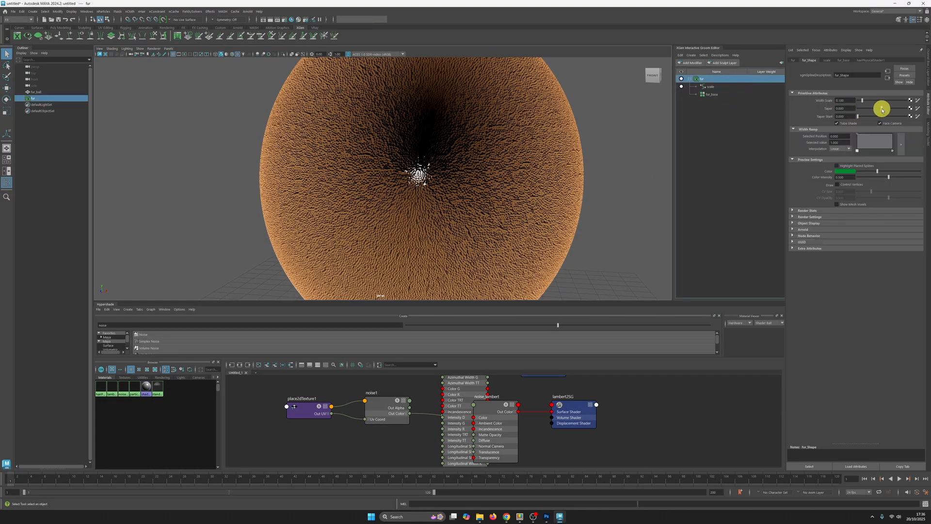
# Set the fur description's Taper to 1 and Taper Start to 0.25.
pyautogui.moveTo(883, 110); pyautogui.dragTo(913, 110)
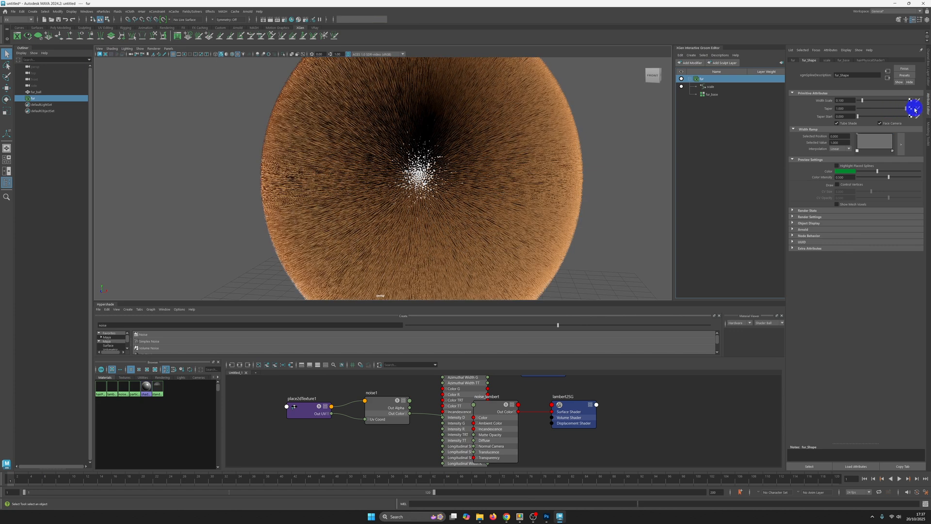
pyautogui.keyDown('alt'); pyautogui.moveTo(424, 146); pyautogui.dragTo(472, 167, button='right'); pyautogui.keyUp('alt')
pyautogui.moveTo(858, 116); pyautogui.dragTo(873, 116)
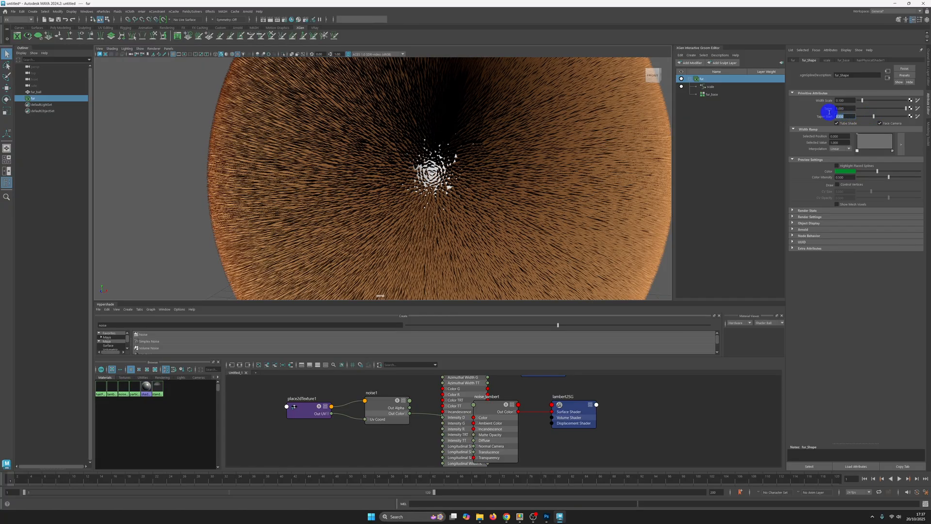
pyautogui.keyDown('alt'); pyautogui.moveTo(594, 188); pyautogui.dragTo(462, 183); pyautogui.keyUp('alt')
# Set the fur description's Width Scale to 0.05 and examine the thinner strands from near and far.
pyautogui.moveTo(863, 100); pyautogui.dragTo(860, 100)
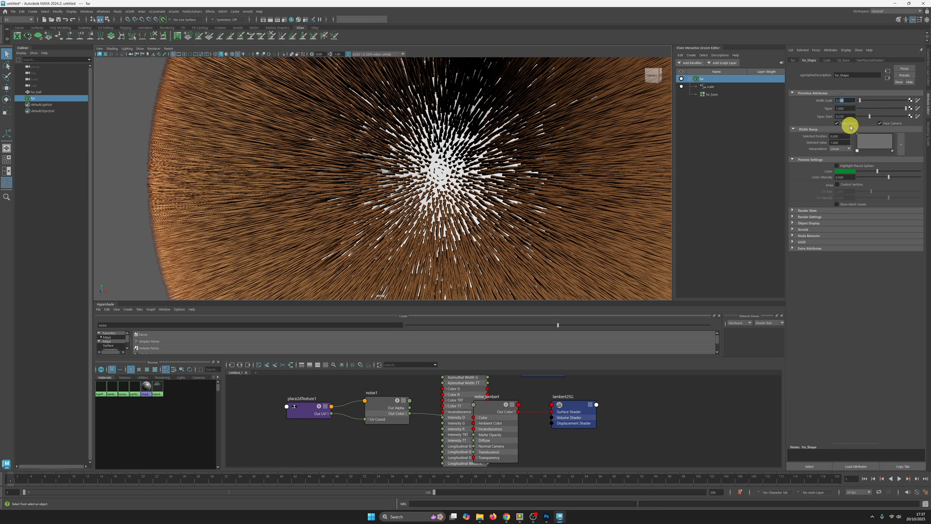
pyautogui.keyDown('alt'); pyautogui.moveTo(514, 203); pyautogui.dragTo(401, 150, button='right'); pyautogui.keyUp('alt')
pyautogui.keyDown('alt'); pyautogui.moveTo(401, 150); pyautogui.dragTo(446, 148); pyautogui.keyUp('alt')
pyautogui.keyDown('alt'); pyautogui.moveTo(447, 148); pyautogui.dragTo(448, 126, button='right'); pyautogui.keyUp('alt')
pyautogui.moveTo(449, 126)
pyautogui.keyDown('alt'); pyautogui.mouseDown()
pyautogui.moveTo(457, 124)
pyautogui.moveTo(453, 133)
pyautogui.mouseUp(); pyautogui.keyUp('alt')
pyautogui.keyDown('alt'); pyautogui.moveTo(452, 132); pyautogui.dragTo(530, 152, button='right'); pyautogui.keyUp('alt')
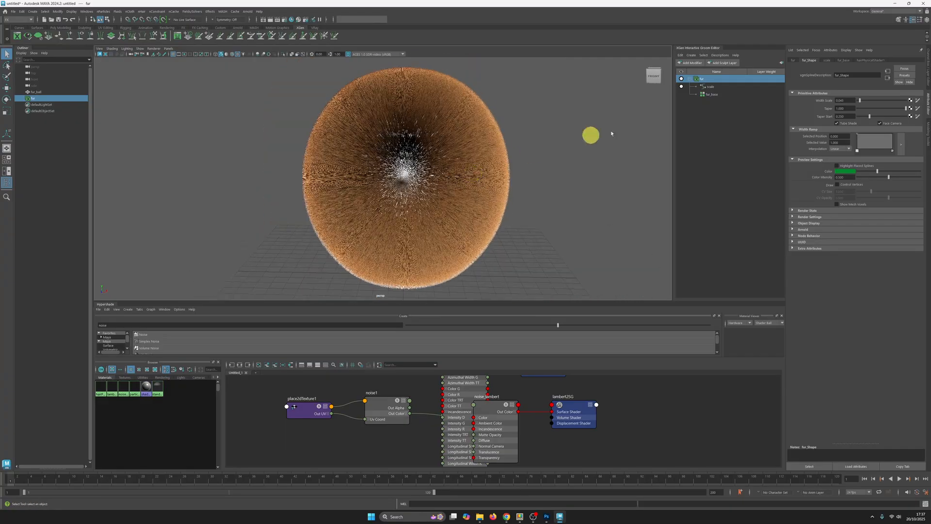
# Add a Clump modifier to the fur description and inspect the clumps around the ball.
pyautogui.click(692, 64)
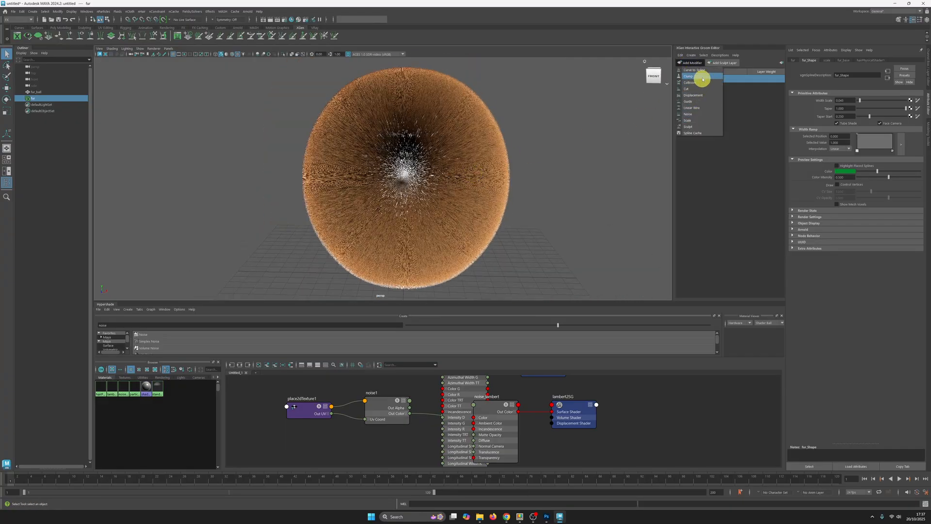
pyautogui.click(702, 77)
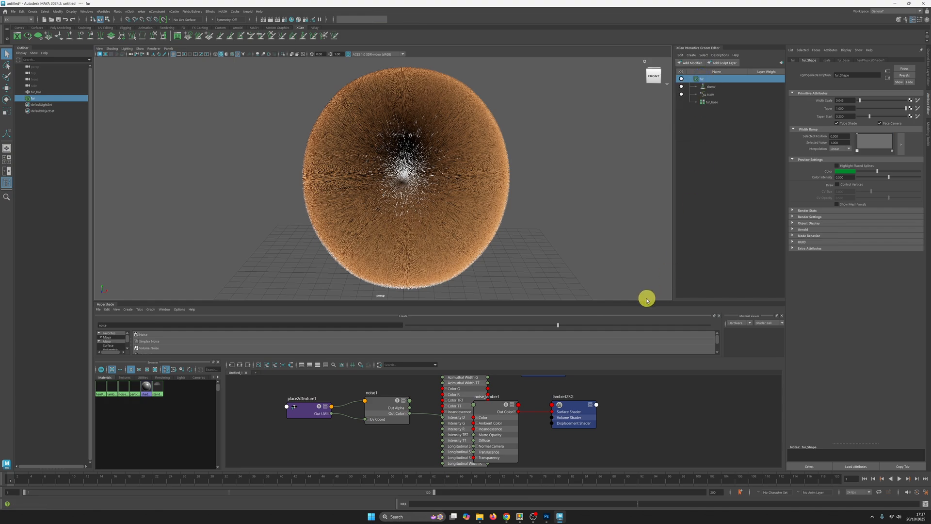
pyautogui.keyDown('alt'); pyautogui.moveTo(557, 192); pyautogui.dragTo(534, 192); pyautogui.keyUp('alt')
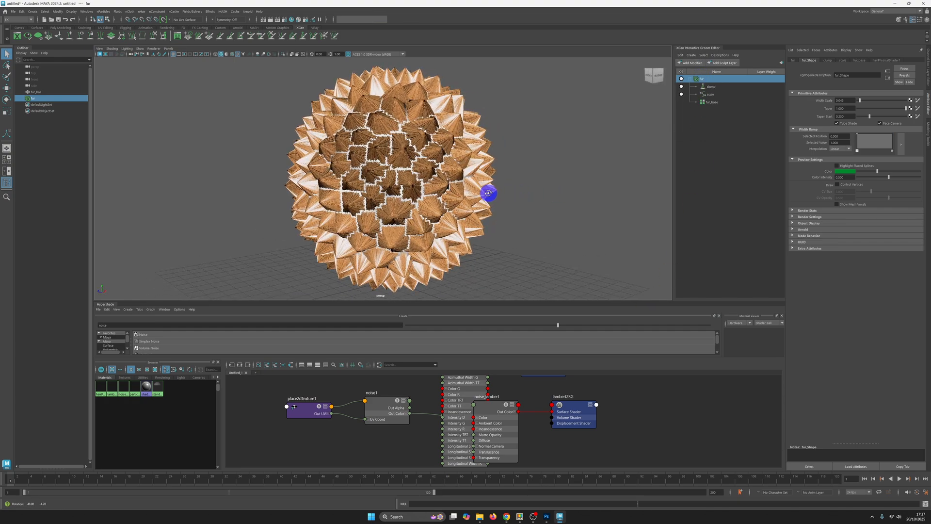
pyautogui.keyDown('alt'); pyautogui.moveTo(553, 193); pyautogui.dragTo(534, 193); pyautogui.keyUp('alt')
pyautogui.moveTo(513, 194)
pyautogui.keyDown('alt'); pyautogui.mouseDown(button='right')
pyautogui.moveTo(551, 209)
pyautogui.moveTo(507, 185)
pyautogui.mouseUp(button='right'); pyautogui.keyUp('alt')
# Select the clump modifier, try a lower Clump value, and set it back to 1.
pyautogui.click(714, 88)
pyautogui.keyDown('alt'); pyautogui.moveTo(500, 159); pyautogui.dragTo(472, 206, button='middle'); pyautogui.keyUp('alt')
pyautogui.keyDown('alt'); pyautogui.moveTo(472, 205); pyautogui.dragTo(490, 191, button='right'); pyautogui.keyUp('alt')
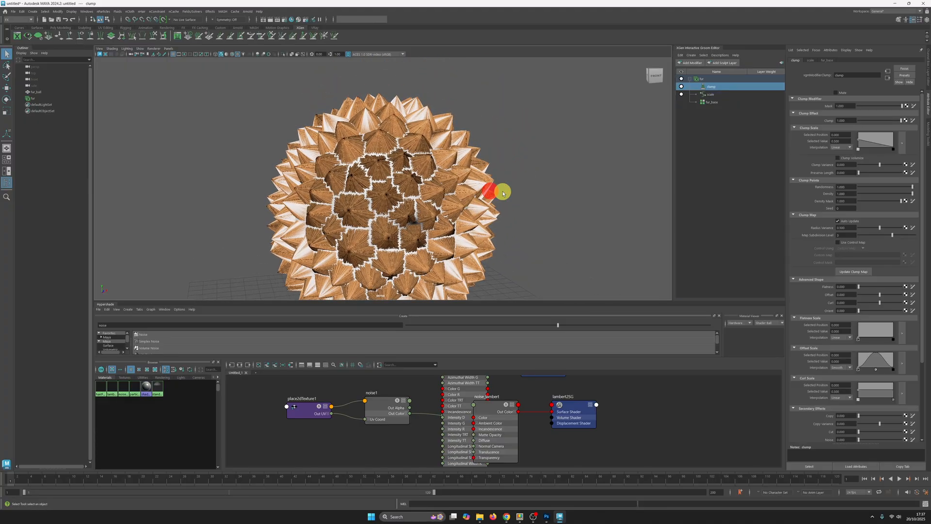
pyautogui.keyDown('alt'); pyautogui.moveTo(503, 193); pyautogui.dragTo(529, 183, button='middle'); pyautogui.keyUp('alt')
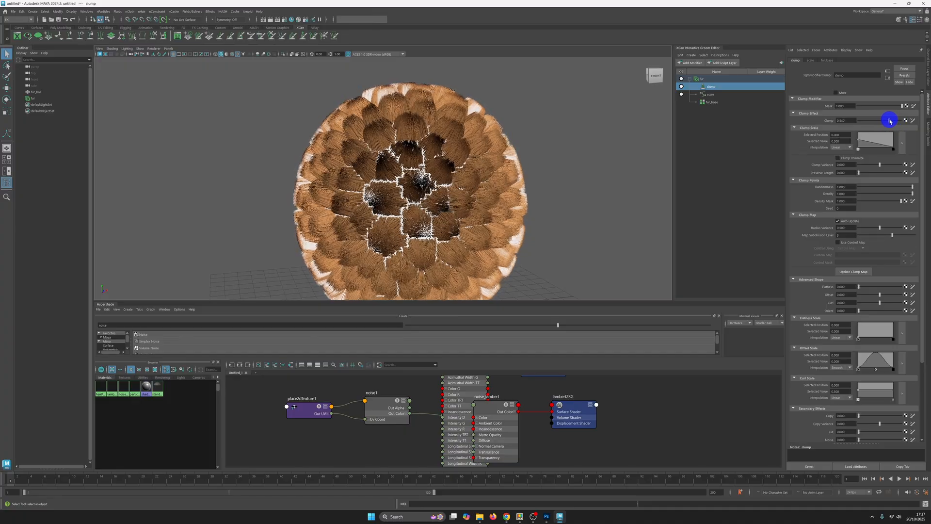
pyautogui.moveTo(896, 121); pyautogui.dragTo(887, 120)
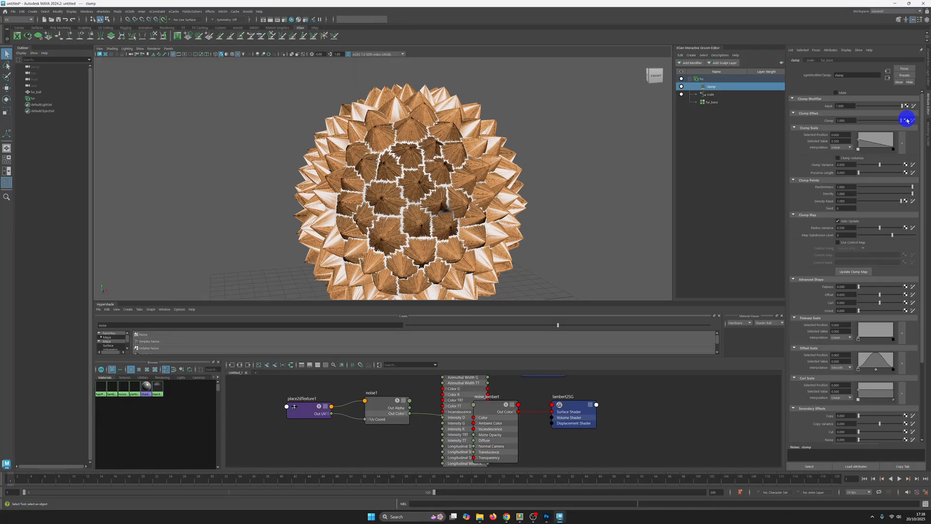
pyautogui.moveTo(902, 121); pyautogui.dragTo(903, 120)
# Shape the Clump Scale ramp by setting its first point's value to 0.5 and adding a slightly lower point near the middle.
pyautogui.moveTo(894, 147); pyautogui.dragTo(858, 141)
pyautogui.keyDown('alt'); pyautogui.moveTo(285, 155); pyautogui.dragTo(479, 226, button='right'); pyautogui.keyUp('alt')
pyautogui.moveTo(858, 140); pyautogui.dragTo(858, 141)
pyautogui.click(832, 141)
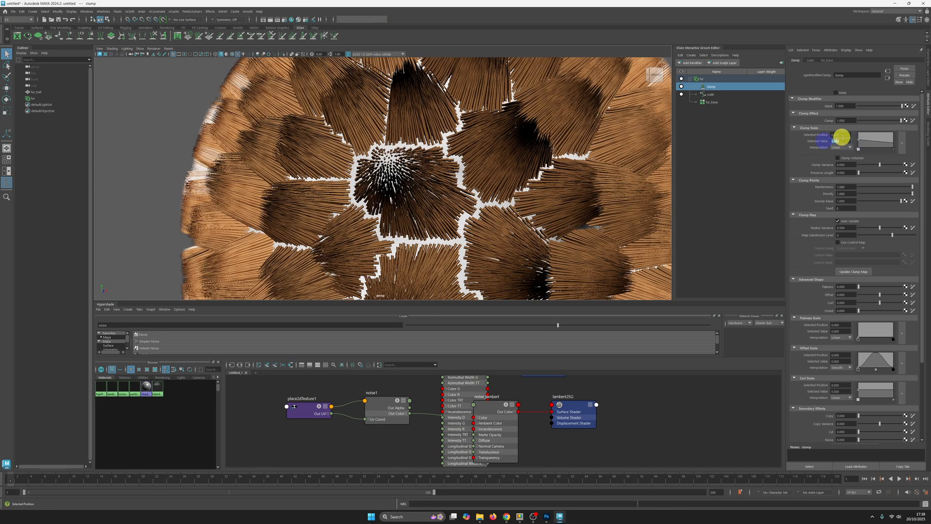
pyautogui.write('0.5')
pyautogui.press('Return')
pyautogui.click(872, 141)
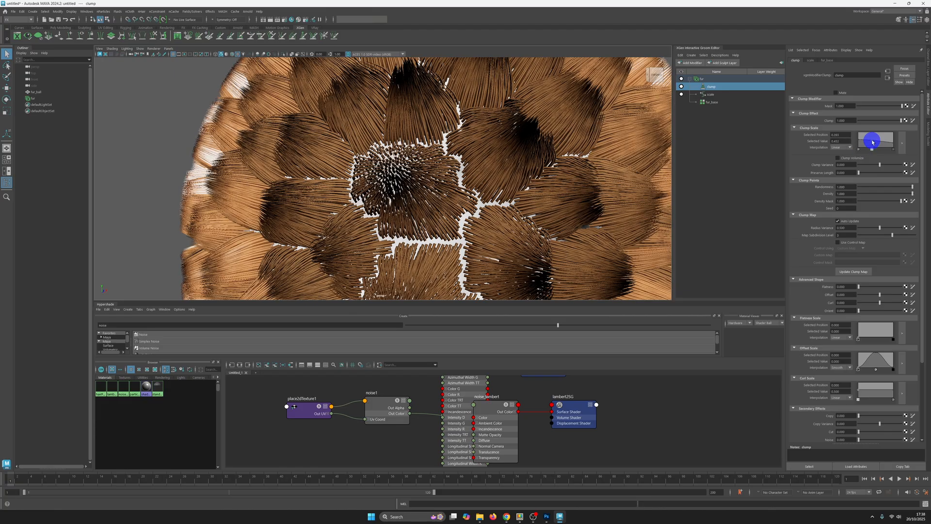
pyautogui.moveTo(872, 142); pyautogui.dragTo(873, 142)
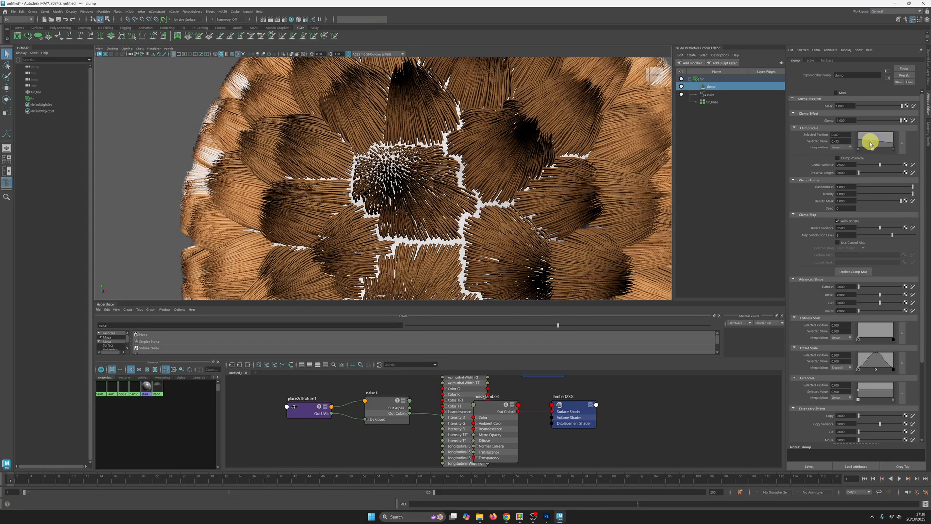
# Set the clump modifier's Preserve Length to 100 and compare the clumps with Clump Volumize on and off, leaving it off.
pyautogui.moveTo(859, 173); pyautogui.dragTo(911, 172)
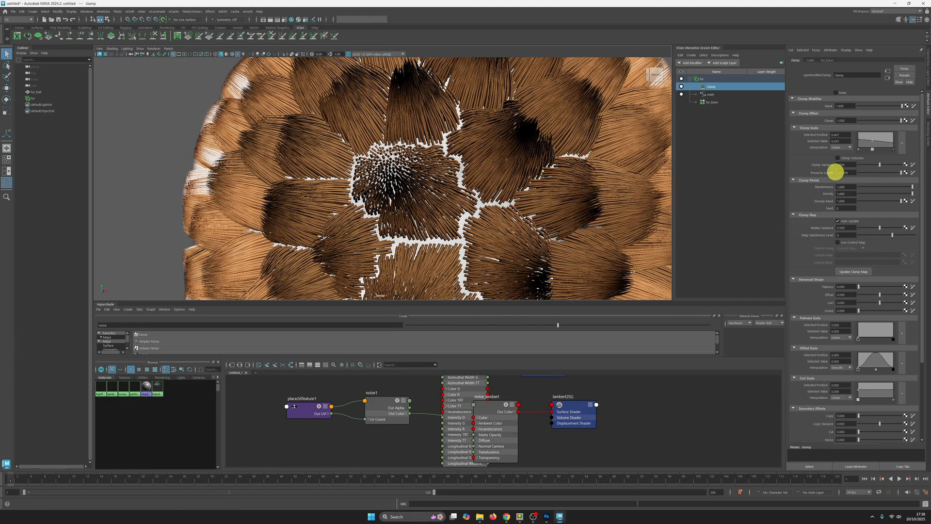
pyautogui.click(837, 159)
pyautogui.click(837, 159)
pyautogui.click(837, 158)
pyautogui.click(837, 158)
pyautogui.click(838, 158)
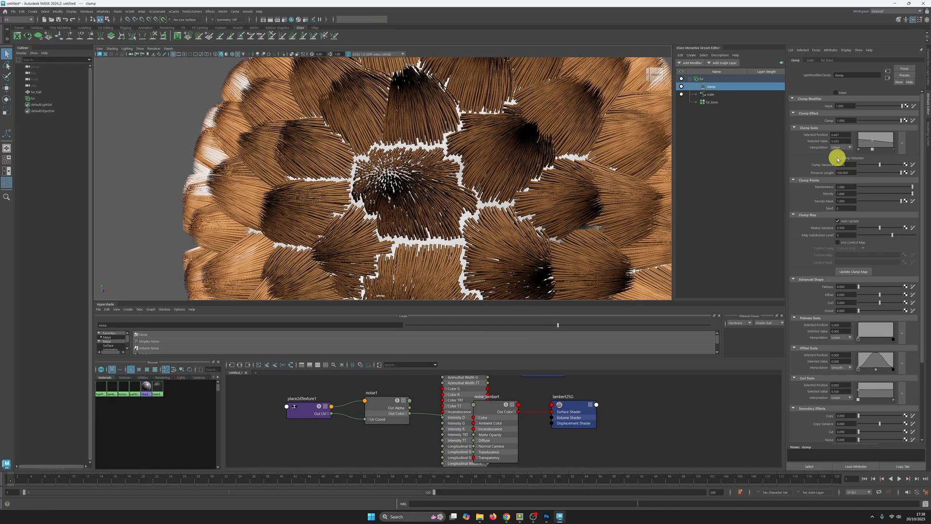
pyautogui.click(837, 159)
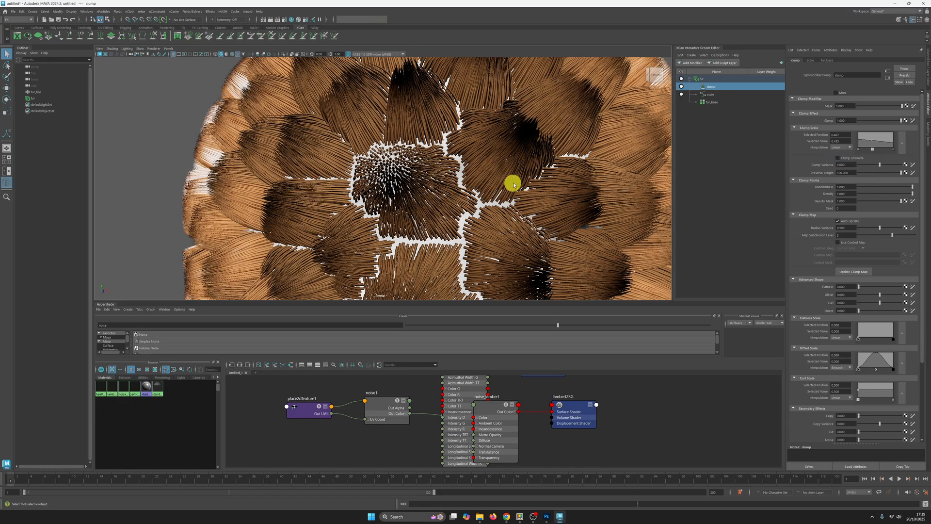
# Connect the noise1 texture to the clump modifier's Clump attribute and view the whole ball.
pyautogui.click(385, 410)
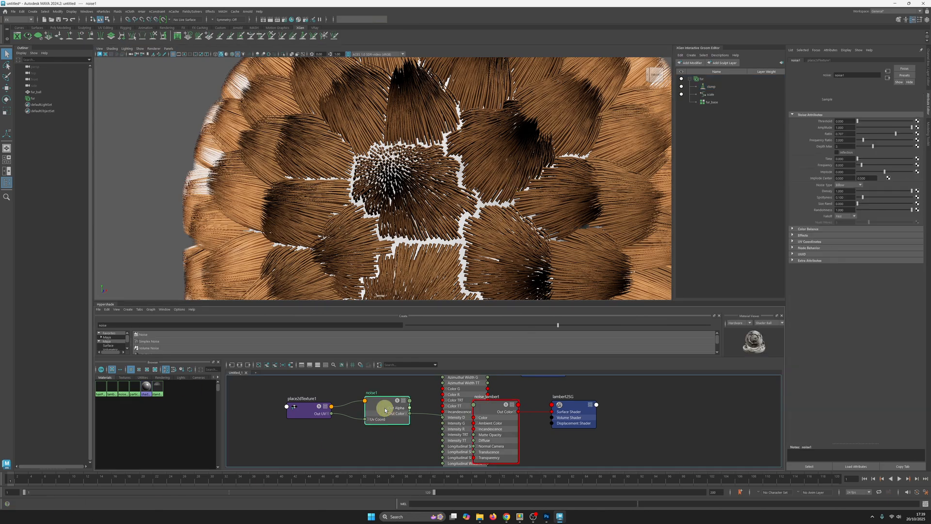
pyautogui.click(717, 88)
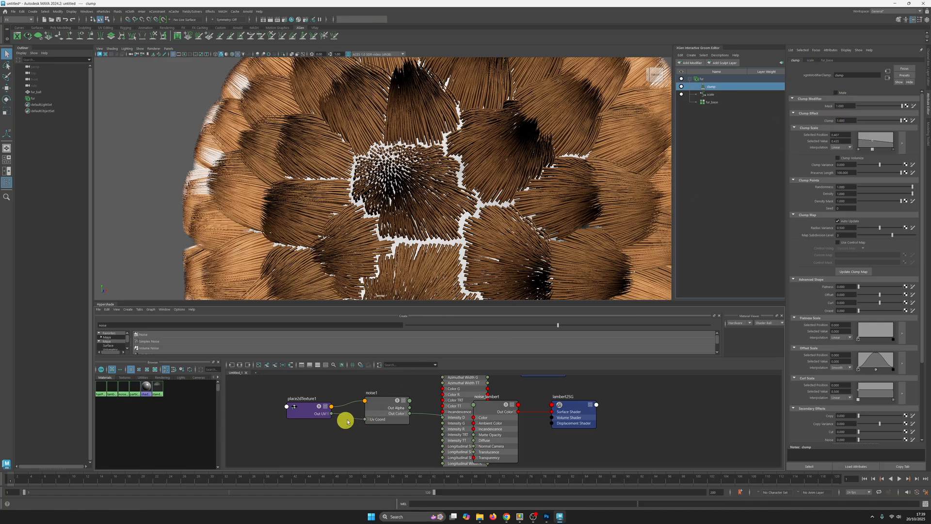
pyautogui.moveTo(819, 137); pyautogui.dragTo(832, 121, button='middle')
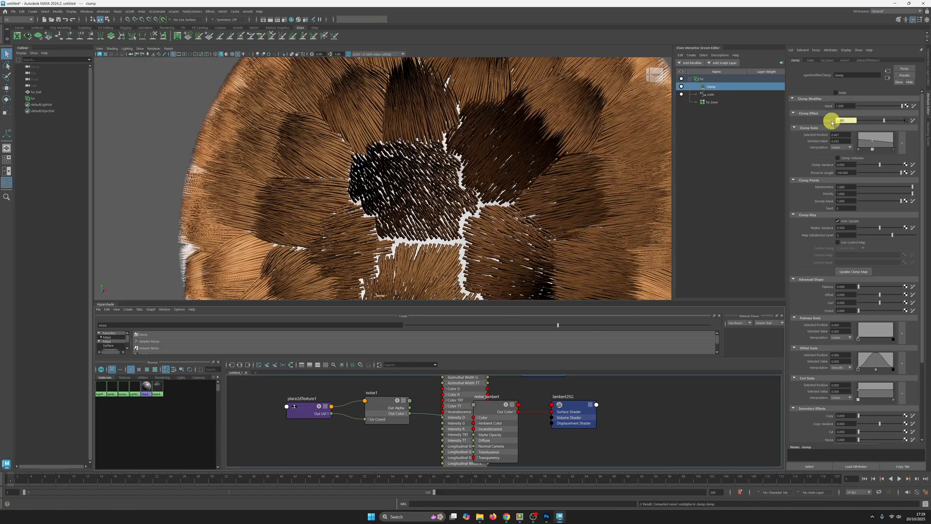
pyautogui.keyDown('alt'); pyautogui.moveTo(511, 244); pyautogui.dragTo(409, 152, button='right'); pyautogui.keyUp('alt')
pyautogui.keyDown('alt'); pyautogui.moveTo(409, 152); pyautogui.dragTo(355, 164); pyautogui.keyUp('alt')
# Duplicate the fur_ball mesh and move the copy beside the furry sphere along the horizontal axis.
pyautogui.click(357, 165)
pyautogui.hotkey('ctrl', 'd')
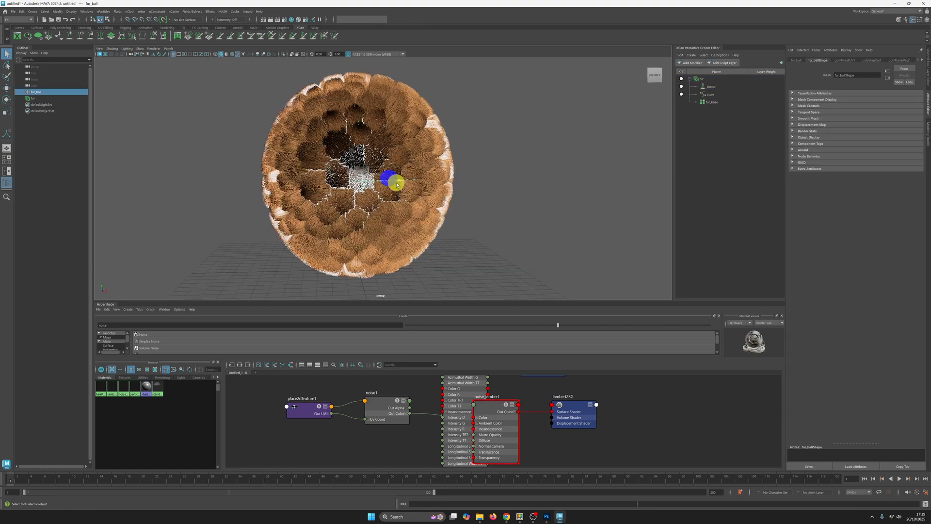
pyautogui.press('w')
pyautogui.moveTo(383, 183); pyautogui.dragTo(570, 175)
pyautogui.keyDown('alt'); pyautogui.moveTo(474, 119); pyautogui.dragTo(454, 131); pyautogui.keyUp('alt')
pyautogui.keyDown('alt'); pyautogui.moveTo(453, 130); pyautogui.dragTo(468, 126, button='middle'); pyautogui.keyUp('alt')
pyautogui.scroll(-4, 355, 418)
pyautogui.moveTo(353, 414)
pyautogui.keyDown('alt'); pyautogui.mouseDown(button='middle')
pyautogui.moveTo(387, 418)
pyautogui.moveTo(349, 410)
pyautogui.mouseUp(button='middle'); pyautogui.keyUp('alt')
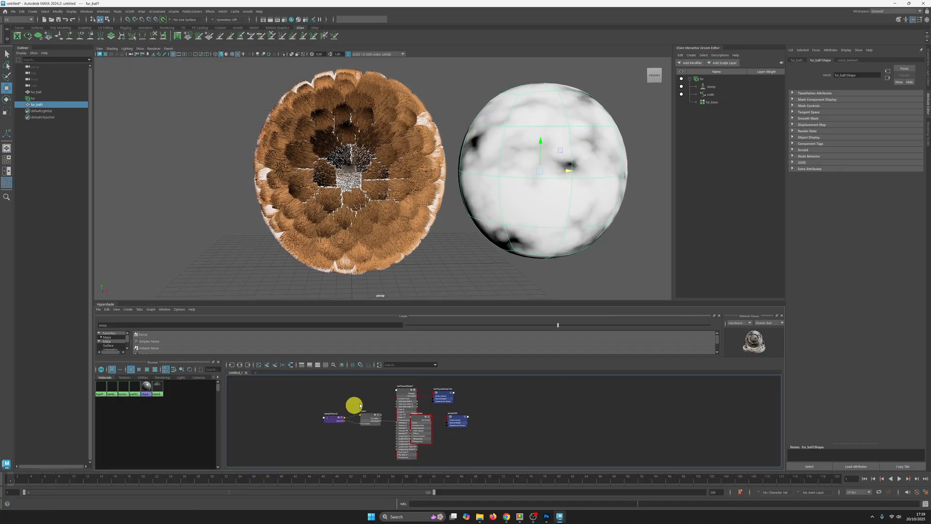
# Create a new Lambert material for the original sphere and name it fur_base1.
pyautogui.click(369, 163)
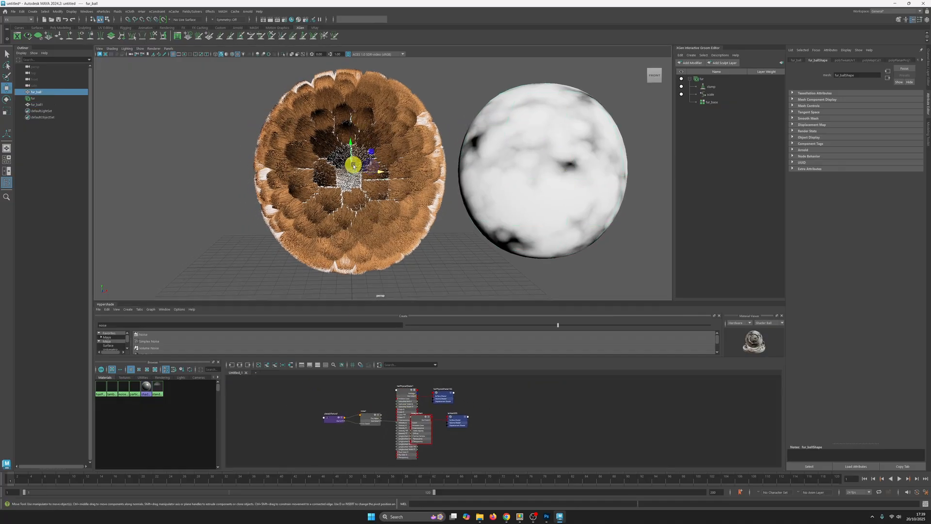
pyautogui.rightClick(352, 165)
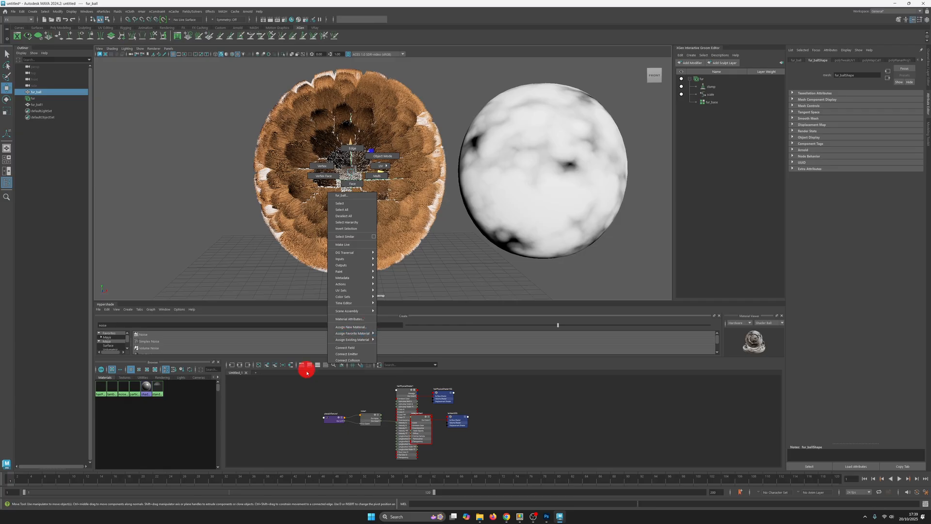
pyautogui.doubleClick(129, 324)
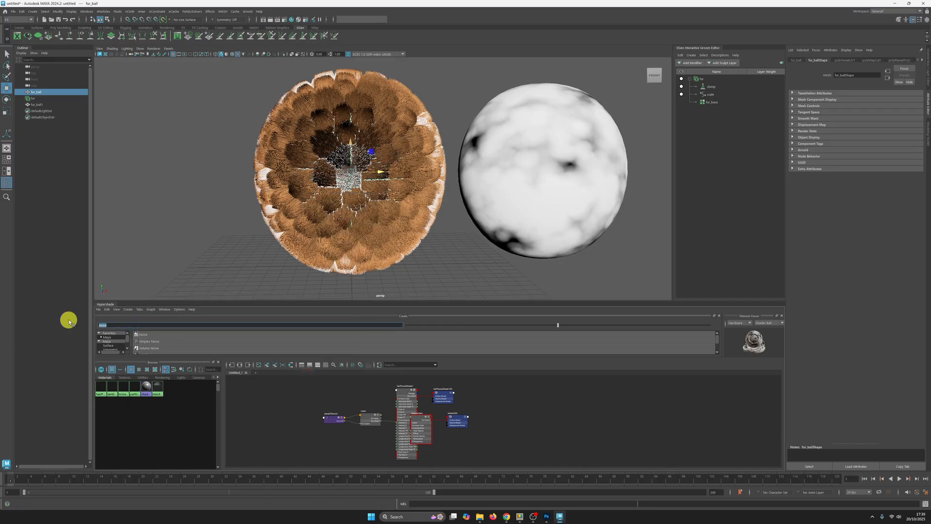
pyautogui.write('lamber')
pyautogui.press('Return')
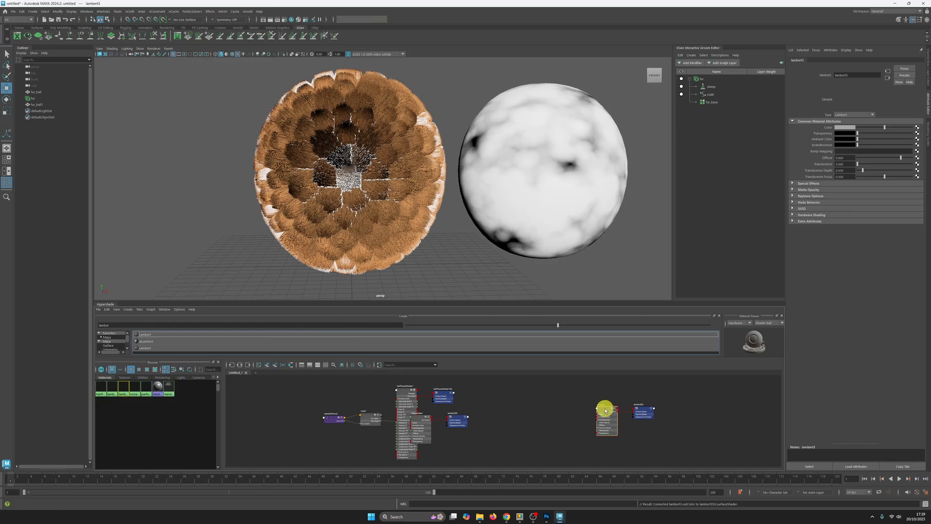
pyautogui.doubleClick(852, 75)
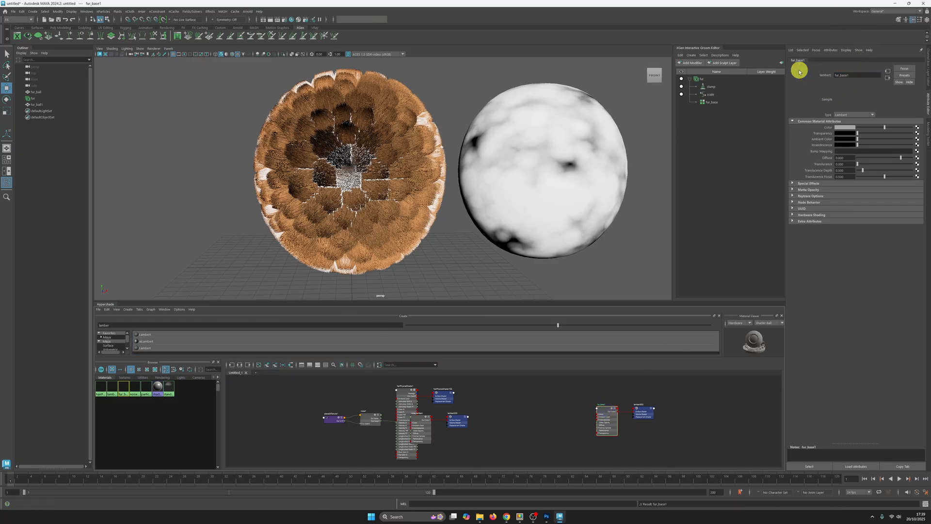
# Sample the fur's brown as the new Lambert's color and assign the material to fur_ball.
pyautogui.click(846, 127)
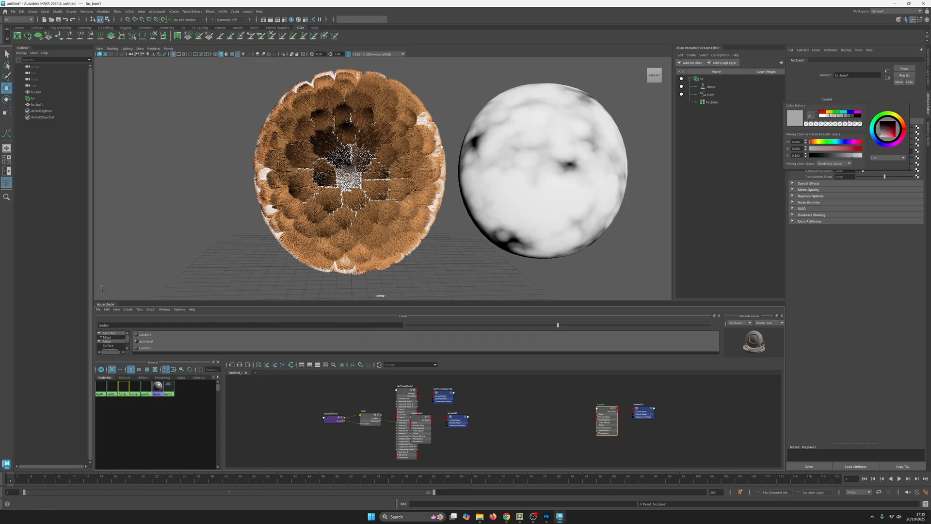
pyautogui.click(812, 118)
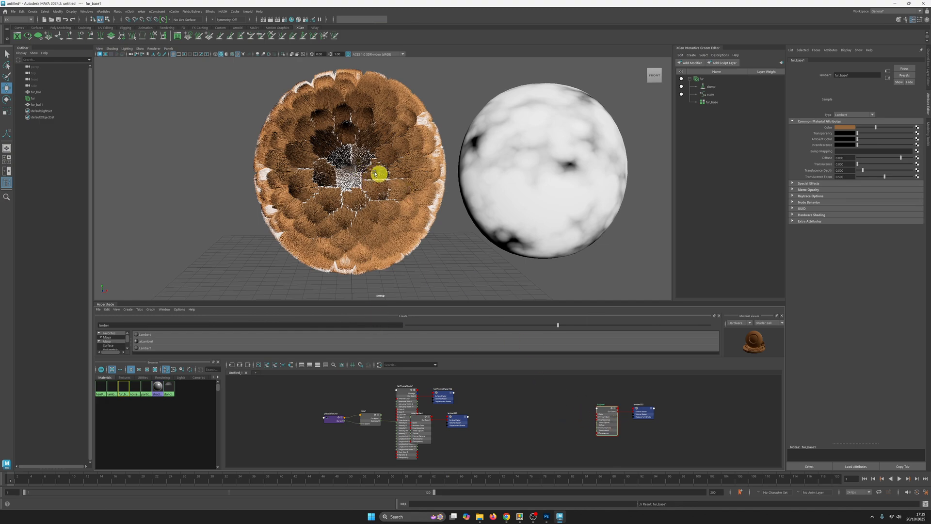
pyautogui.click(359, 177)
pyautogui.rightClick(607, 410)
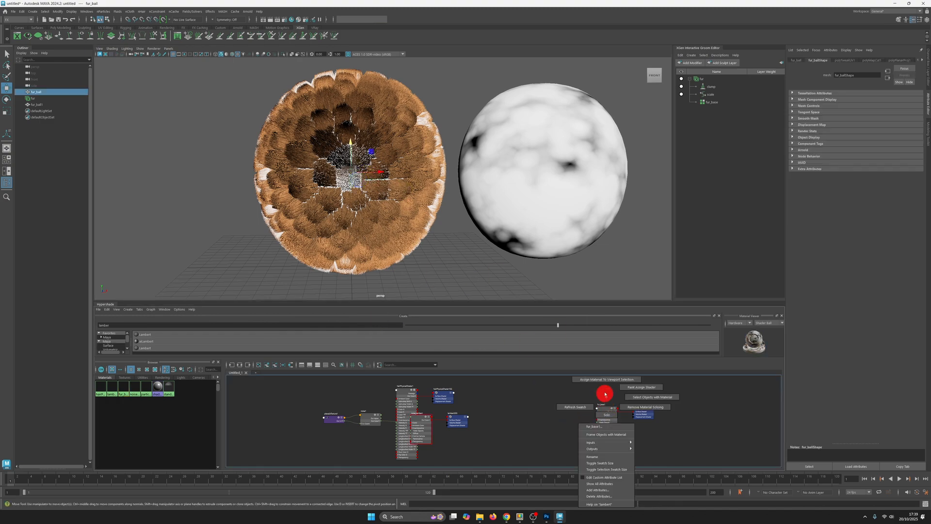
pyautogui.keyDown('alt'); pyautogui.moveTo(451, 187); pyautogui.dragTo(474, 241); pyautogui.keyUp('alt')
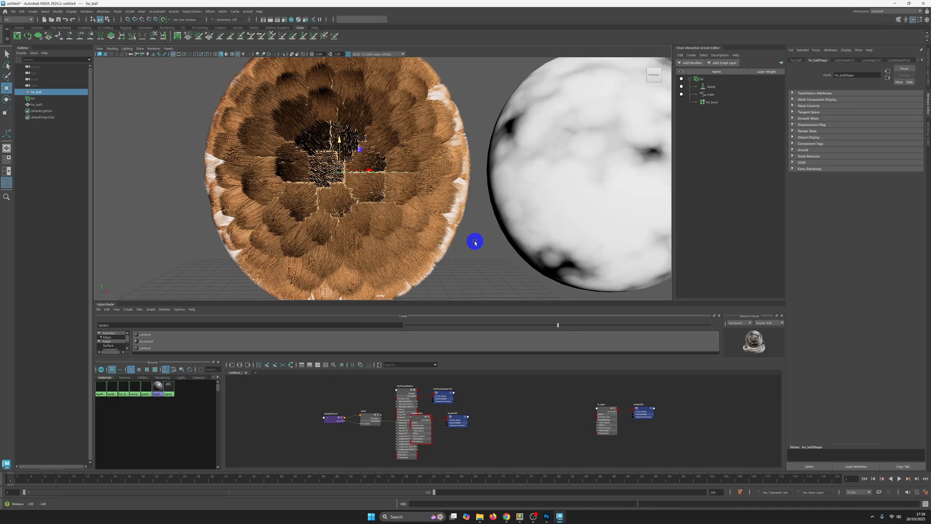
# Darken the brown color of the fur_base1 material and examine the sphere showing between the strands.
pyautogui.click(603, 417)
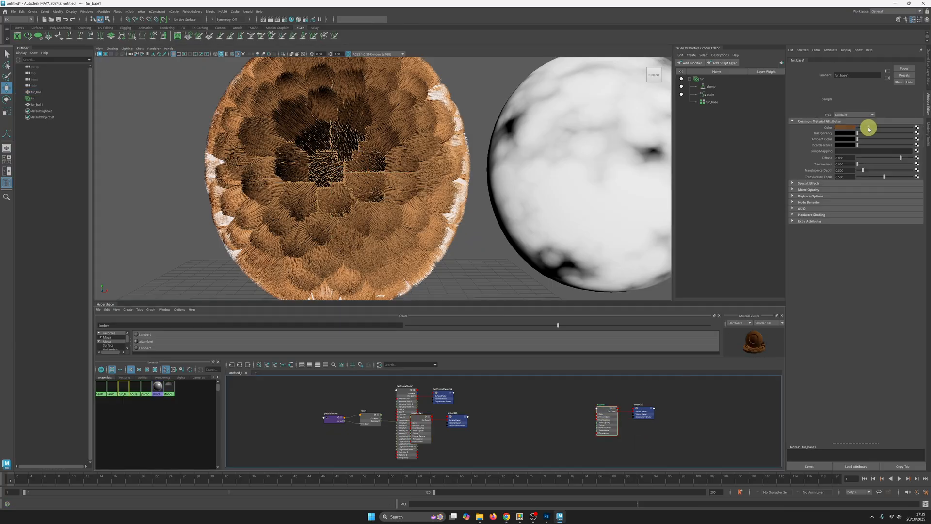
pyautogui.keyDown('alt'); pyautogui.moveTo(381, 187); pyautogui.dragTo(405, 202, button='right'); pyautogui.keyUp('alt')
pyautogui.keyDown('alt'); pyautogui.moveTo(405, 203); pyautogui.dragTo(455, 226); pyautogui.keyUp('alt')
pyautogui.keyDown('alt'); pyautogui.moveTo(455, 226); pyautogui.dragTo(447, 208, button='right'); pyautogui.keyUp('alt')
pyautogui.keyDown('alt'); pyautogui.moveTo(446, 208); pyautogui.dragTo(399, 217); pyautogui.keyUp('alt')
pyautogui.keyDown('alt'); pyautogui.moveTo(386, 81); pyautogui.dragTo(409, 87); pyautogui.keyUp('alt')
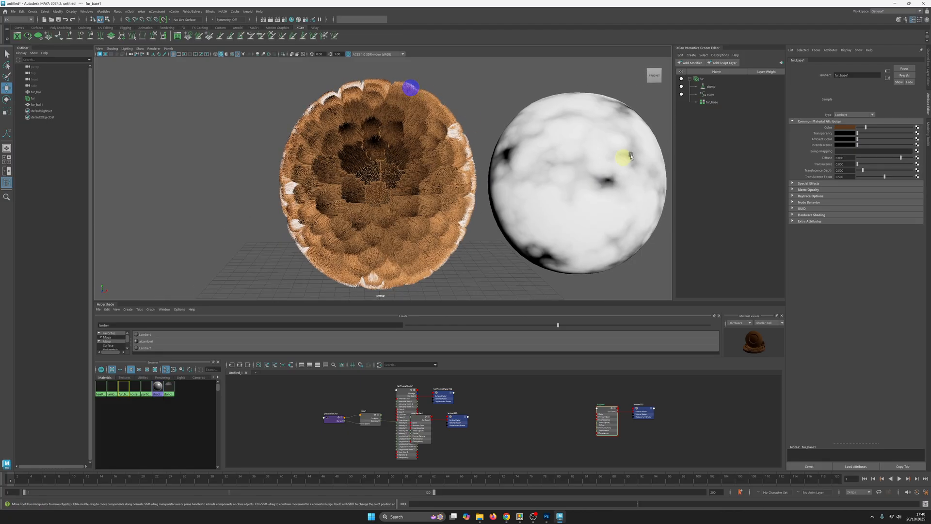
# Review the scale modifier, select noise_lambert, and graph only its input and output connections.
pyautogui.click(717, 97)
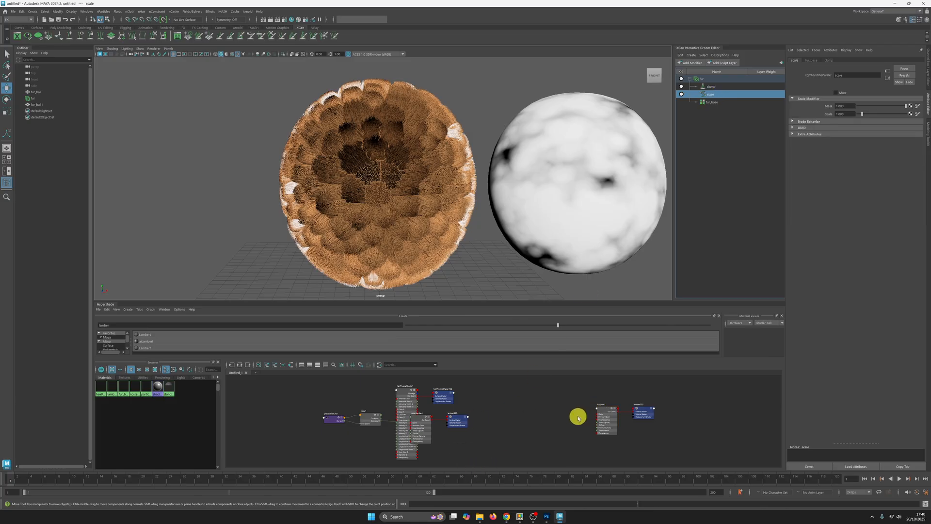
pyautogui.keyDown('alt'); pyautogui.moveTo(544, 422); pyautogui.dragTo(563, 423, button='middle'); pyautogui.keyUp('alt')
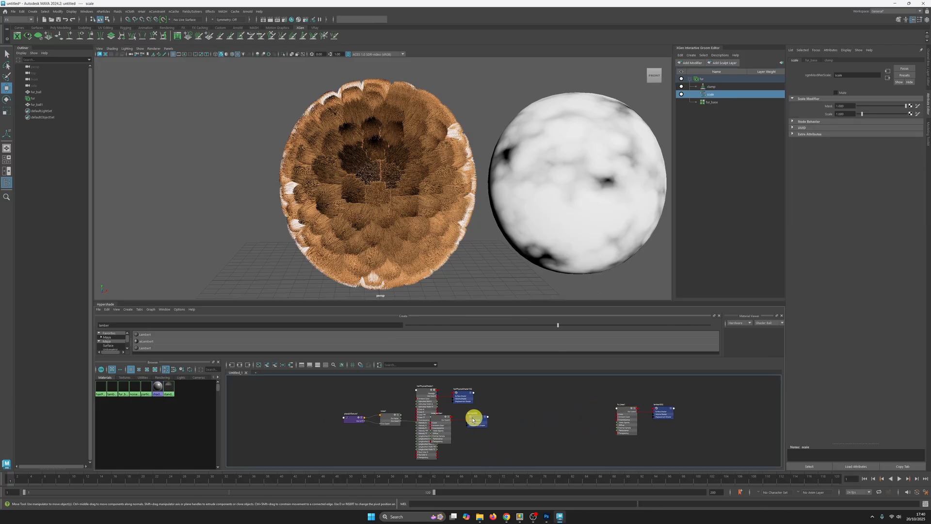
pyautogui.keyDown('alt'); pyautogui.moveTo(406, 422); pyautogui.dragTo(439, 432, button='right'); pyautogui.keyUp('alt')
pyautogui.moveTo(460, 417); pyautogui.dragTo(487, 423)
pyautogui.keyDown('alt'); pyautogui.moveTo(496, 423); pyautogui.dragTo(518, 420, button='right'); pyautogui.keyUp('alt')
pyautogui.click(239, 364)
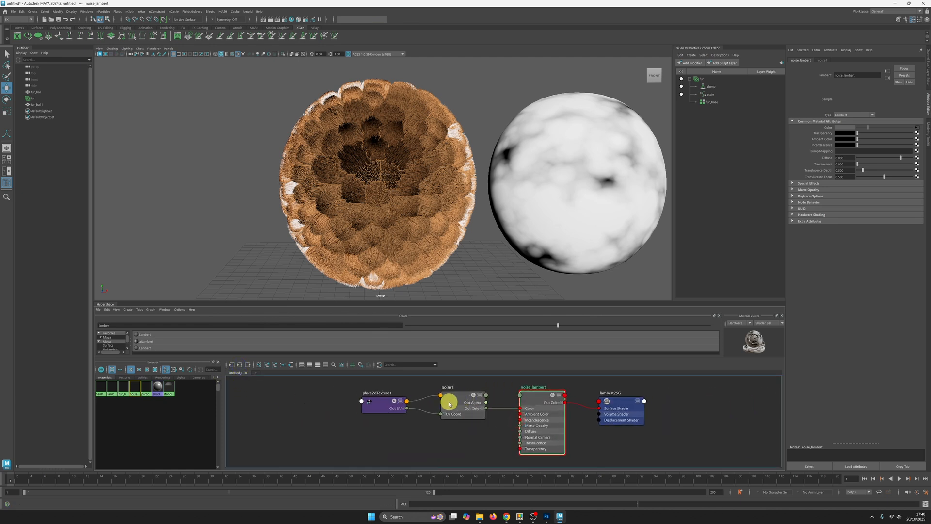
# Connect the noise1 texture's Out Alpha to the scale modifier's Scale attribute and move scale above clump in the modifier stack.
pyautogui.click(723, 94)
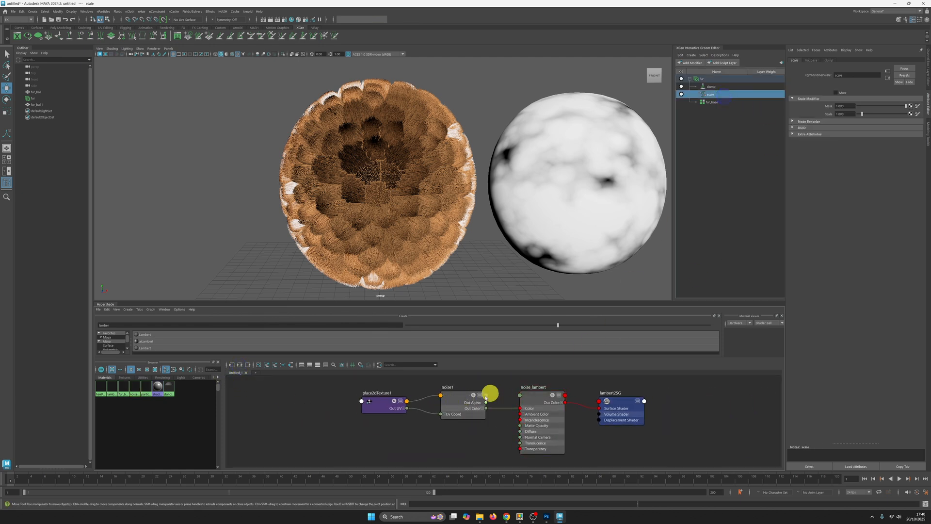
pyautogui.moveTo(813, 119); pyautogui.dragTo(831, 115, button='middle')
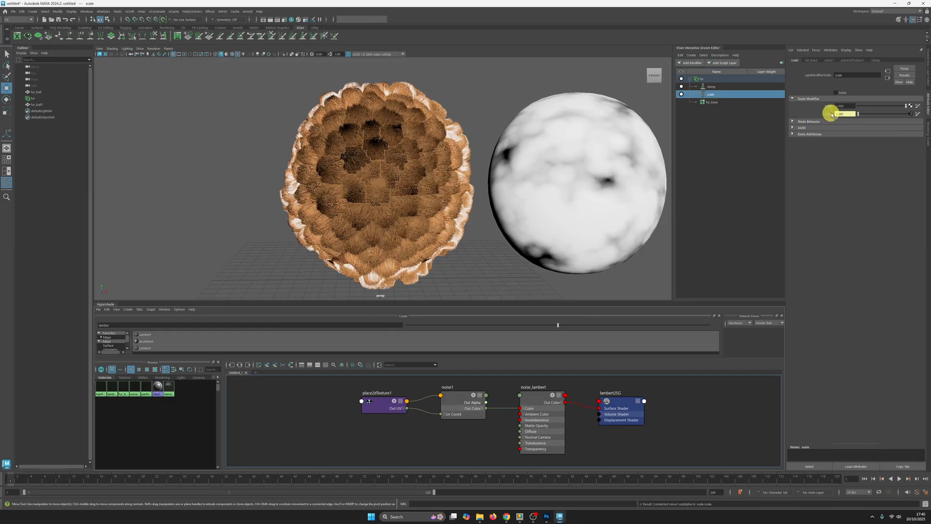
pyautogui.keyDown('alt'); pyautogui.moveTo(447, 182); pyautogui.dragTo(446, 180); pyautogui.keyUp('alt')
pyautogui.moveTo(730, 94)
pyautogui.mouseDown()
pyautogui.moveTo(708, 92)
pyautogui.moveTo(726, 87)
pyautogui.mouseUp()
pyautogui.keyDown('alt'); pyautogui.moveTo(438, 194); pyautogui.dragTo(437, 189); pyautogui.keyUp('alt')
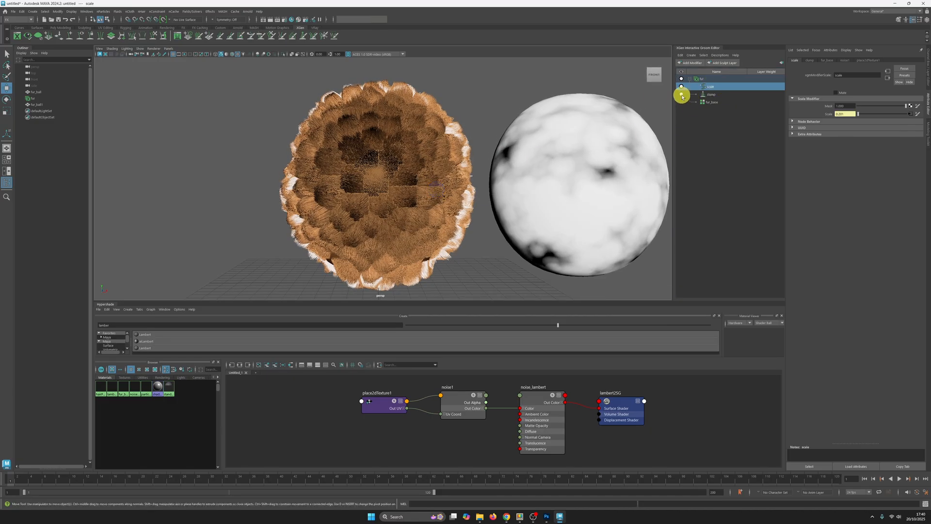
# Turn off the clump modifier and raise the Ratio of noise1 to vary the fur length more strongly.
pyautogui.click(682, 95)
pyautogui.click(461, 400)
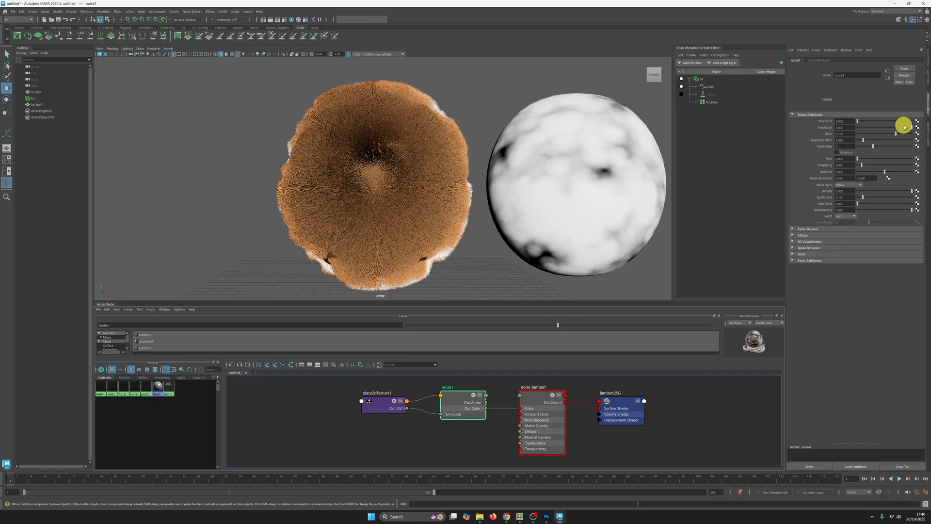
pyautogui.moveTo(908, 128)
pyautogui.mouseDown()
pyautogui.moveTo(888, 124)
pyautogui.moveTo(912, 123)
pyautogui.mouseUp()
pyautogui.moveTo(896, 134)
pyautogui.mouseDown()
pyautogui.moveTo(875, 132)
pyautogui.moveTo(898, 133)
pyautogui.mouseUp()
pyautogui.moveTo(448, 213)
pyautogui.keyDown('alt'); pyautogui.mouseDown()
pyautogui.moveTo(471, 202)
pyautogui.moveTo(458, 206)
pyautogui.mouseUp(); pyautogui.keyUp('alt')
pyautogui.keyDown('alt'); pyautogui.moveTo(376, 229); pyautogui.dragTo(395, 245, button='right'); pyautogui.keyUp('alt')
pyautogui.keyDown('alt'); pyautogui.moveTo(397, 243); pyautogui.dragTo(426, 210, button='middle'); pyautogui.keyUp('alt')
pyautogui.keyDown('alt'); pyautogui.moveTo(426, 211); pyautogui.dragTo(379, 165); pyautogui.keyUp('alt')
pyautogui.keyDown('alt'); pyautogui.moveTo(379, 163); pyautogui.dragTo(400, 164, button='right'); pyautogui.keyUp('alt')
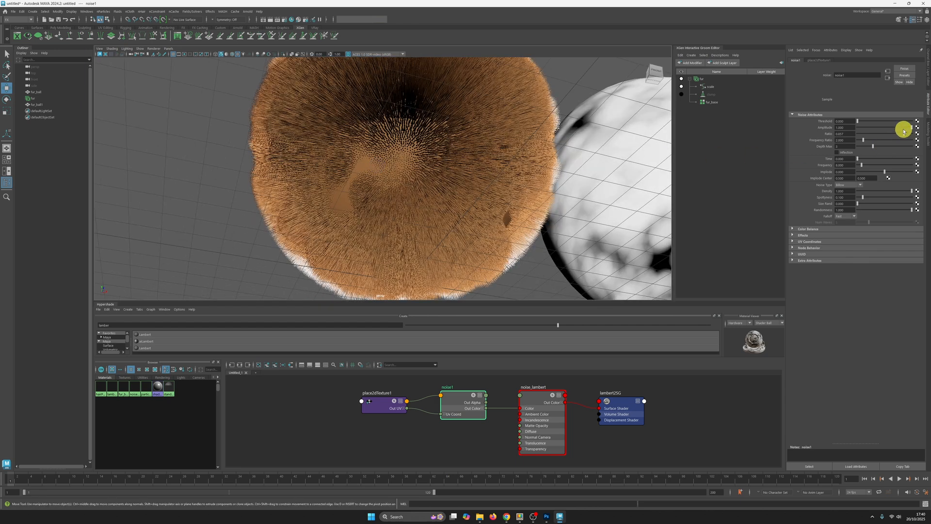
# Raise the Threshold of noise1 to about 0.22 and inspect the effect on the fur length.
pyautogui.moveTo(855, 121); pyautogui.dragTo(874, 123)
pyautogui.keyDown('alt'); pyautogui.moveTo(465, 140); pyautogui.dragTo(432, 139, button='right'); pyautogui.keyUp('alt')
pyautogui.click(405, 155)
pyautogui.keyDown('alt'); pyautogui.moveTo(462, 152); pyautogui.dragTo(445, 160); pyautogui.keyUp('alt')
# Try a different Amplitude on the noise1 texture and set it back to 1.
pyautogui.click(451, 397)
pyautogui.click(843, 128)
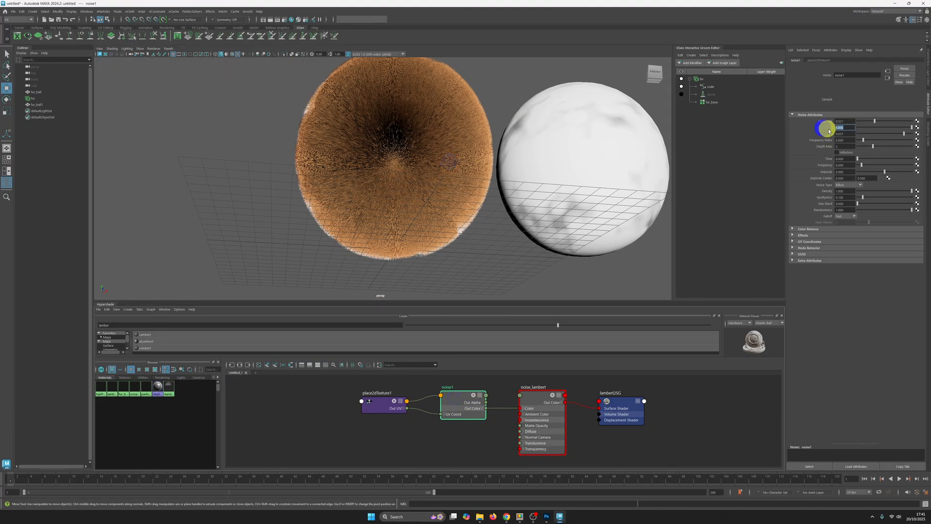
pyautogui.moveTo(890, 128); pyautogui.dragTo(912, 127)
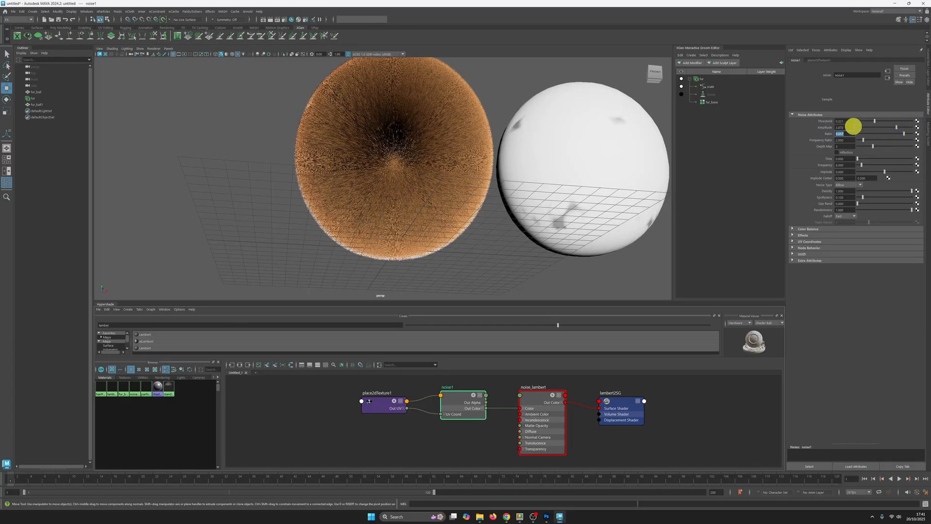
pyautogui.moveTo(853, 128); pyautogui.dragTo(819, 126)
pyautogui.write('1')
pyautogui.press('Tab')
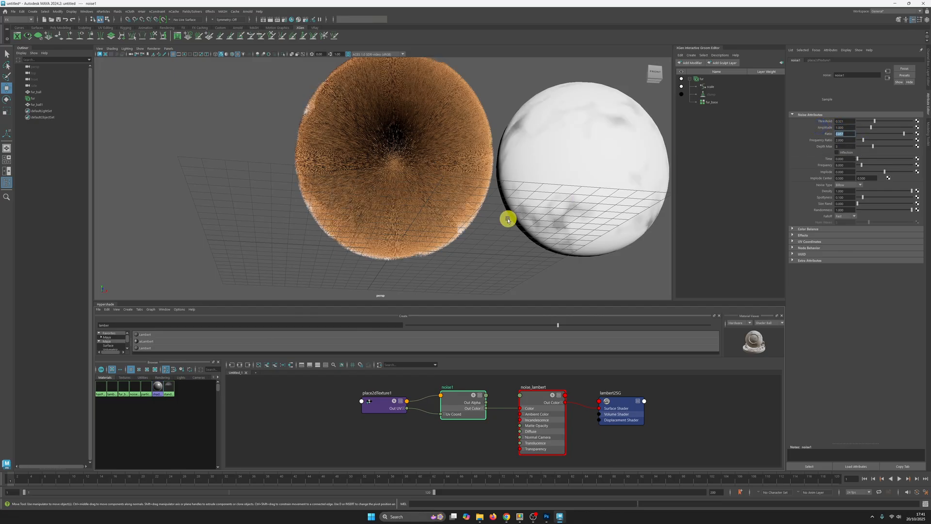
# Adjust the Frequency Ratio and Frequency of noise1 for finer patches and lower its Threshold to about 0.1.
pyautogui.keyDown('alt'); pyautogui.moveTo(509, 220); pyautogui.dragTo(504, 221); pyautogui.keyUp('alt')
pyautogui.moveTo(864, 141); pyautogui.dragTo(860, 165)
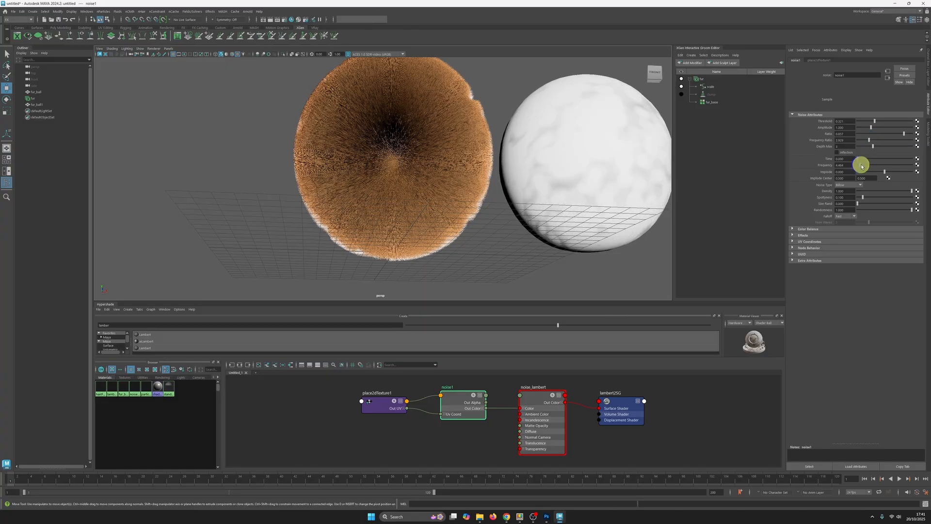
pyautogui.moveTo(874, 122); pyautogui.dragTo(867, 123)
pyautogui.keyDown('alt'); pyautogui.moveTo(514, 168); pyautogui.dragTo(497, 170, button='right'); pyautogui.keyUp('alt')
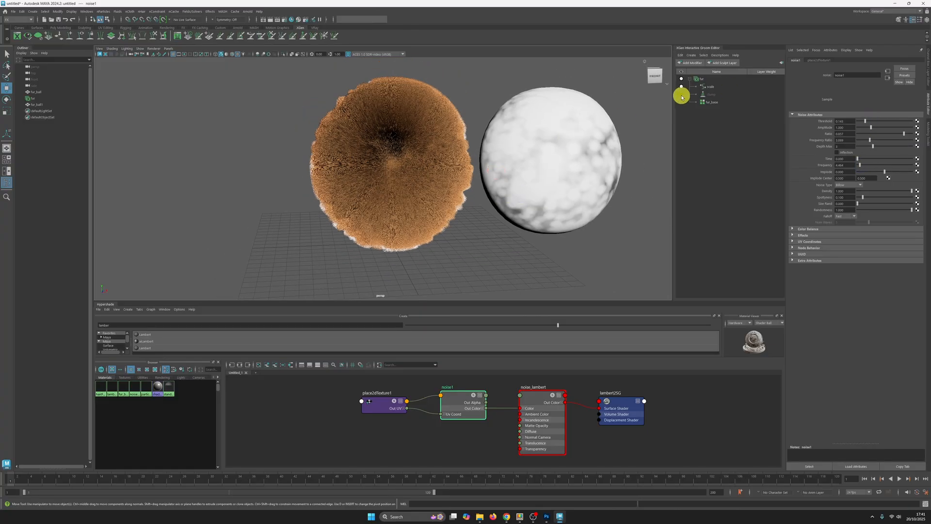
# Turn the clump modifier back on and examine the clumped fur together with the noise-driven scale.
pyautogui.click(681, 95)
pyautogui.keyDown('alt'); pyautogui.moveTo(467, 200); pyautogui.dragTo(460, 199, button='right'); pyautogui.keyUp('alt')
pyautogui.moveTo(459, 199)
pyautogui.keyDown('alt'); pyautogui.mouseDown()
pyautogui.moveTo(496, 197)
pyautogui.moveTo(456, 192)
pyautogui.mouseUp(); pyautogui.keyUp('alt')
pyautogui.keyDown('alt'); pyautogui.moveTo(457, 192); pyautogui.dragTo(522, 245, button='right'); pyautogui.keyUp('alt')
pyautogui.keyDown('alt'); pyautogui.moveTo(522, 246); pyautogui.dragTo(509, 237); pyautogui.keyUp('alt')
pyautogui.keyDown('alt'); pyautogui.moveTo(509, 237); pyautogui.dragTo(469, 213, button='right'); pyautogui.keyUp('alt')
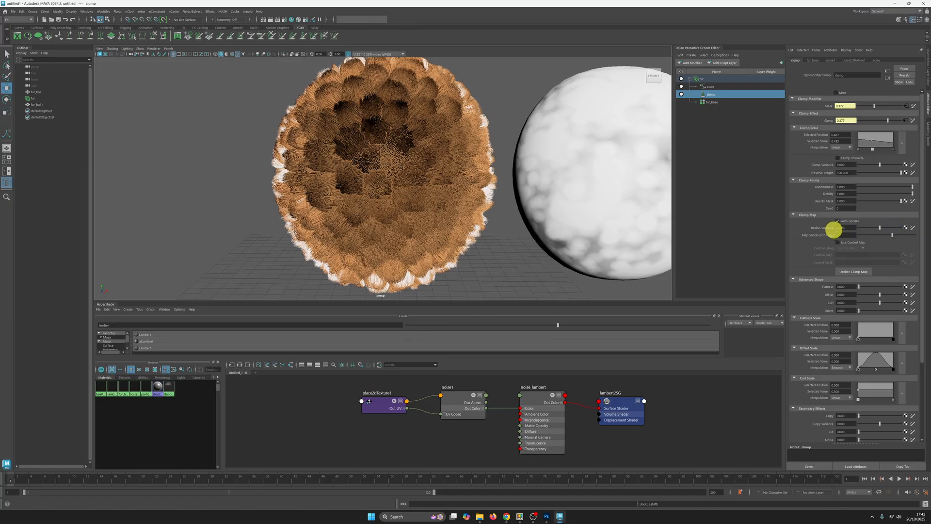
# Try high and low Radius Variance values in the clump modifier's Clump Map and set it to 2.
pyautogui.moveTo(883, 229); pyautogui.dragTo(909, 226)
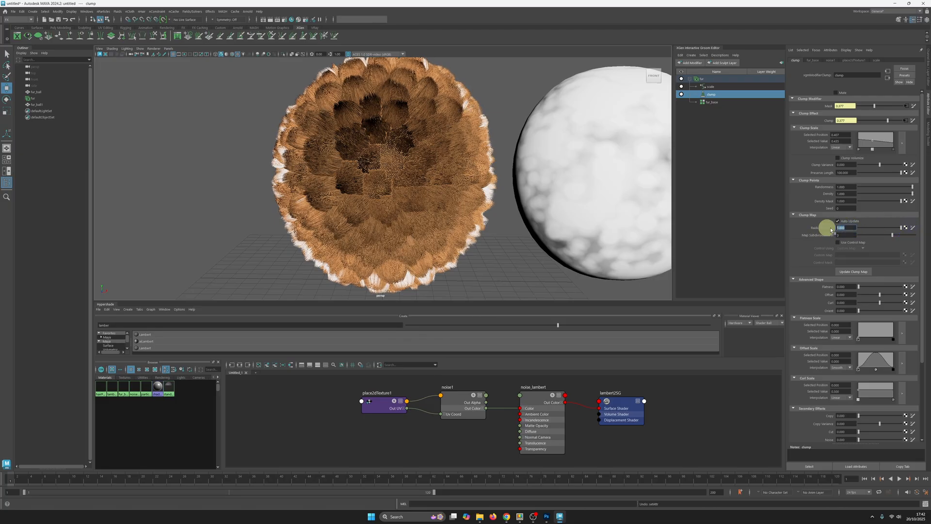
pyautogui.moveTo(399, 164)
pyautogui.keyDown('alt'); pyautogui.mouseDown()
pyautogui.moveTo(426, 164)
pyautogui.moveTo(393, 165)
pyautogui.mouseUp(); pyautogui.keyUp('alt')
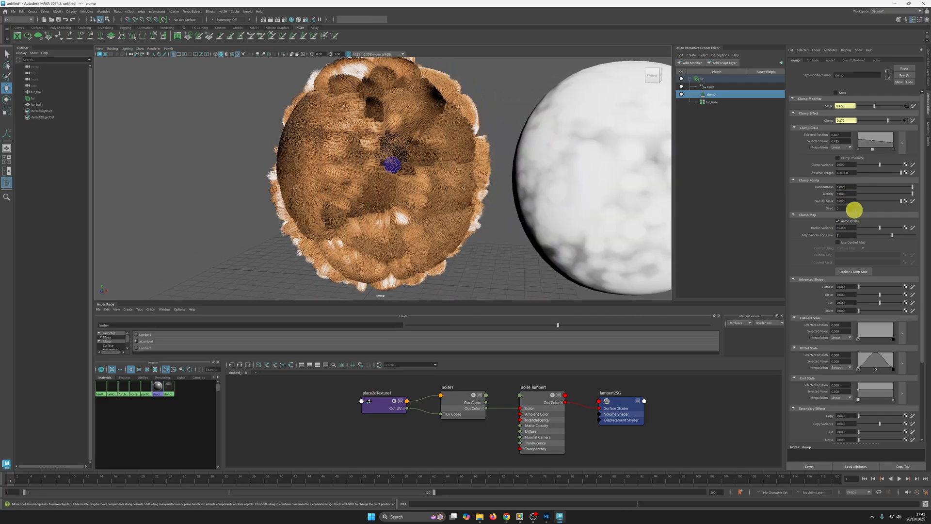
pyautogui.moveTo(878, 228); pyautogui.dragTo(873, 229)
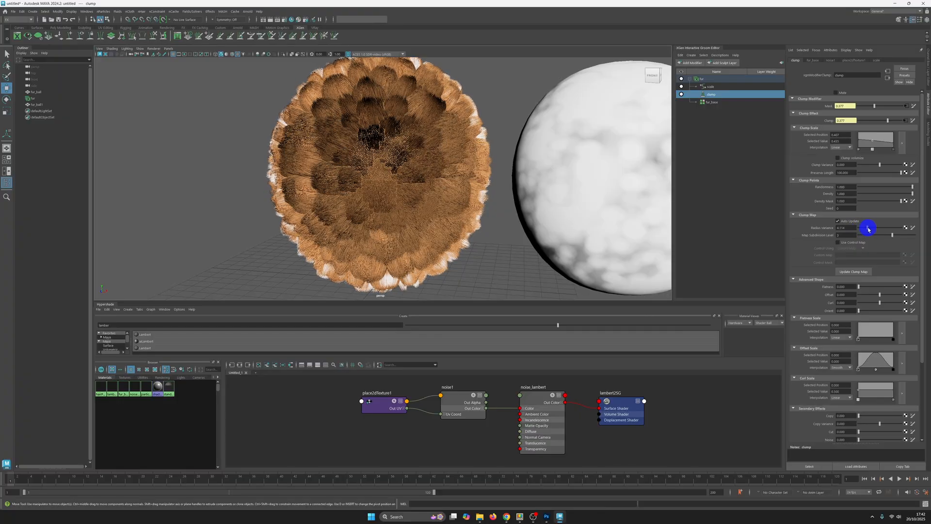
pyautogui.moveTo(868, 229); pyautogui.dragTo(866, 229)
pyautogui.moveTo(296, 169)
pyautogui.keyDown('alt'); pyautogui.mouseDown()
pyautogui.moveTo(322, 171)
pyautogui.moveTo(297, 170)
pyautogui.mouseUp(); pyautogui.keyUp('alt')
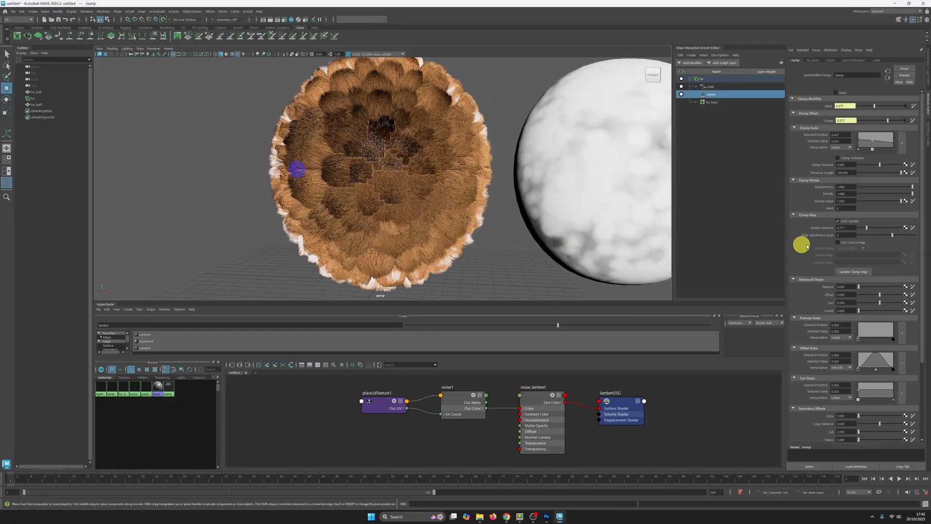
pyautogui.moveTo(853, 227); pyautogui.dragTo(810, 224)
pyautogui.write('2')
pyautogui.press('Return')
# Examine the clump sizes and silhouette of the fur ball from several angles and distances.
pyautogui.keyDown('alt'); pyautogui.moveTo(403, 190); pyautogui.dragTo(373, 192, button='right'); pyautogui.keyUp('alt')
pyautogui.moveTo(381, 192)
pyautogui.keyDown('alt'); pyautogui.mouseDown()
pyautogui.moveTo(413, 192)
pyautogui.moveTo(379, 192)
pyautogui.mouseUp(); pyautogui.keyUp('alt')
pyautogui.keyDown('alt'); pyautogui.moveTo(379, 192); pyautogui.dragTo(425, 210, button='right'); pyautogui.keyUp('alt')
pyautogui.keyDown('alt'); pyautogui.moveTo(426, 210); pyautogui.dragTo(422, 225, button='middle'); pyautogui.keyUp('alt')
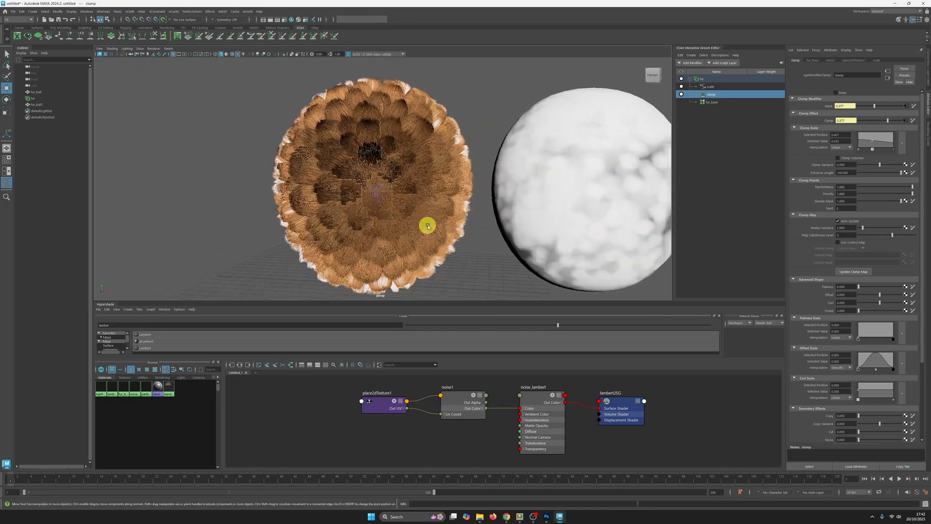
pyautogui.keyDown('alt'); pyautogui.moveTo(422, 224); pyautogui.dragTo(400, 204, button='right'); pyautogui.keyUp('alt')
pyautogui.keyDown('alt'); pyautogui.moveTo(419, 210); pyautogui.dragTo(423, 205, button='middle'); pyautogui.keyUp('alt')
pyautogui.keyDown('alt'); pyautogui.moveTo(423, 206); pyautogui.dragTo(430, 199); pyautogui.keyUp('alt')
pyautogui.moveTo(430, 200)
pyautogui.keyDown('alt'); pyautogui.mouseDown(button='right')
pyautogui.moveTo(453, 217)
pyautogui.moveTo(437, 197)
pyautogui.mouseUp(button='right'); pyautogui.keyUp('alt')
pyautogui.moveTo(436, 197)
pyautogui.keyDown('alt'); pyautogui.mouseDown()
pyautogui.moveTo(465, 183)
pyautogui.moveTo(511, 187)
pyautogui.moveTo(455, 192)
pyautogui.mouseUp(); pyautogui.keyUp('alt')
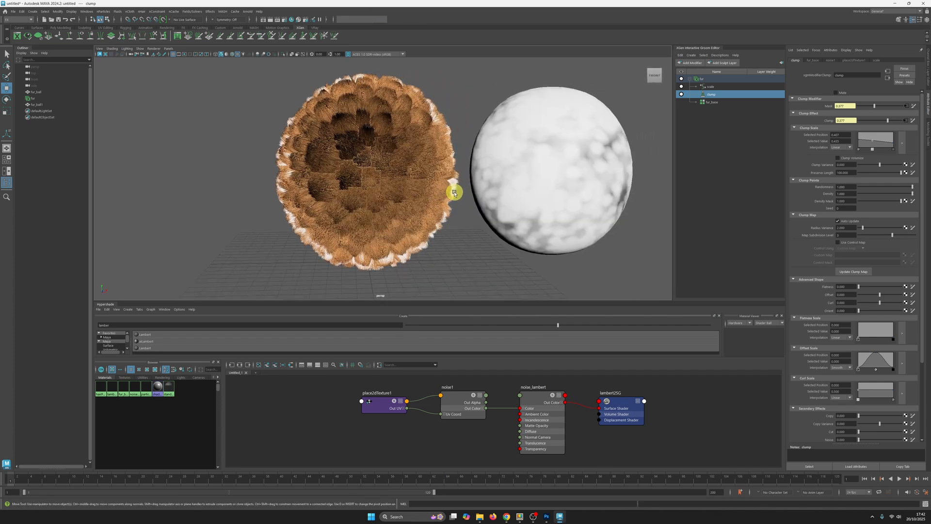
# Add a noise modifier to the fur description and lower its Magnitude so the strands are only slightly disturbed.
pyautogui.click(687, 63)
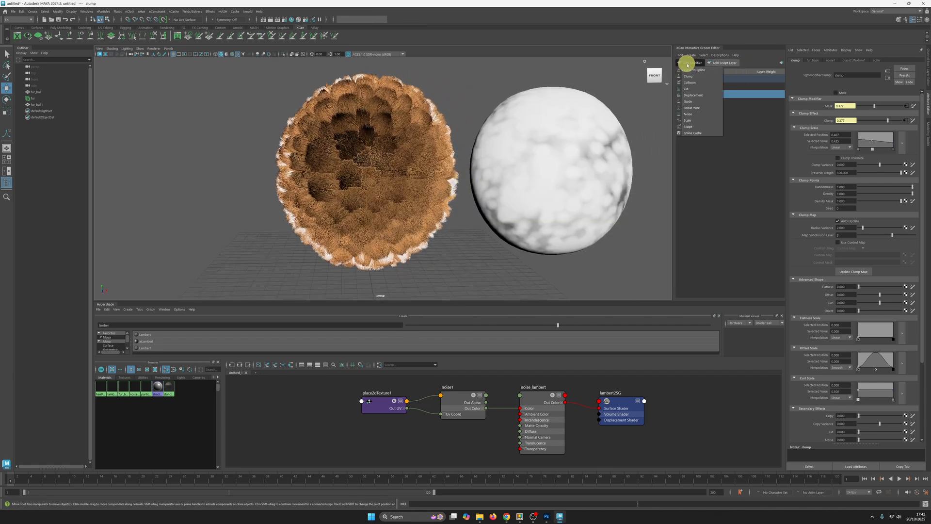
pyautogui.click(699, 118)
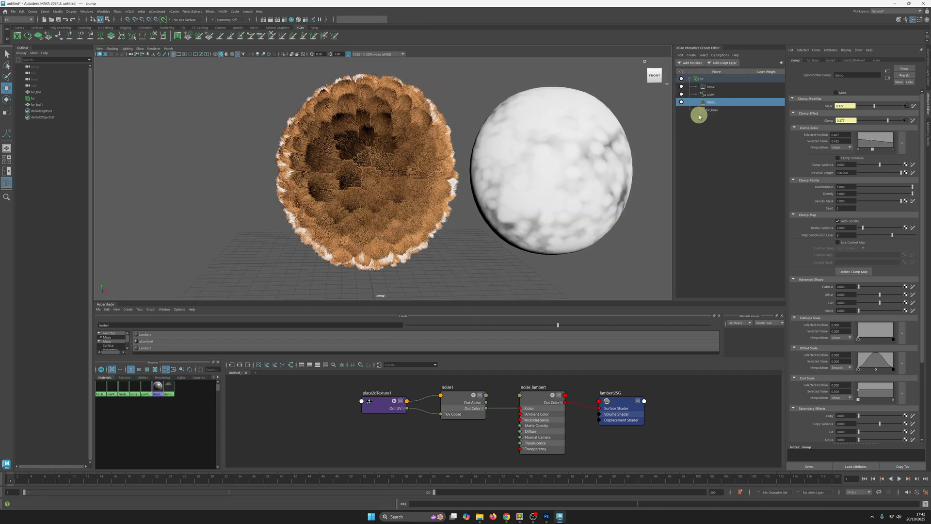
pyautogui.click(724, 86)
pyautogui.keyDown('alt'); pyautogui.moveTo(350, 156); pyautogui.dragTo(387, 146, button='right'); pyautogui.keyUp('alt')
pyautogui.keyDown('alt'); pyautogui.moveTo(386, 146); pyautogui.dragTo(385, 154, button='middle'); pyautogui.keyUp('alt')
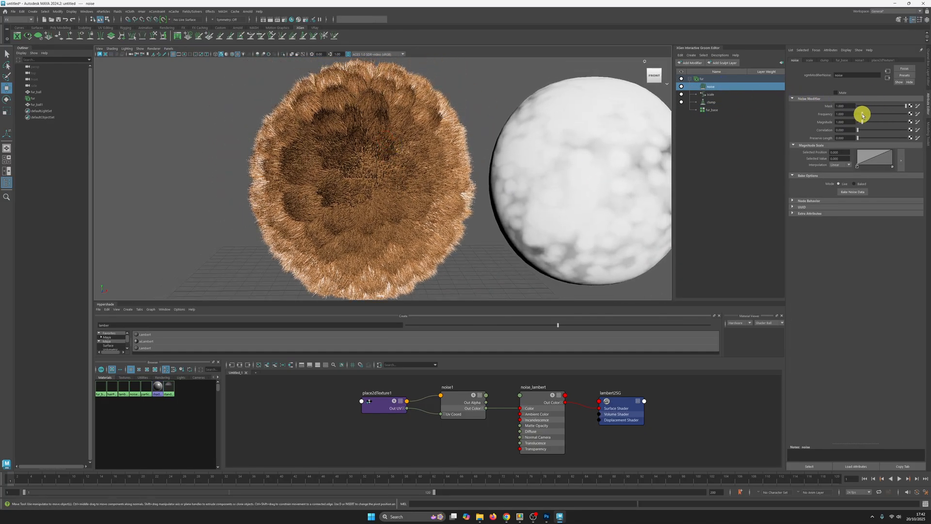
pyautogui.moveTo(862, 124); pyautogui.dragTo(867, 124)
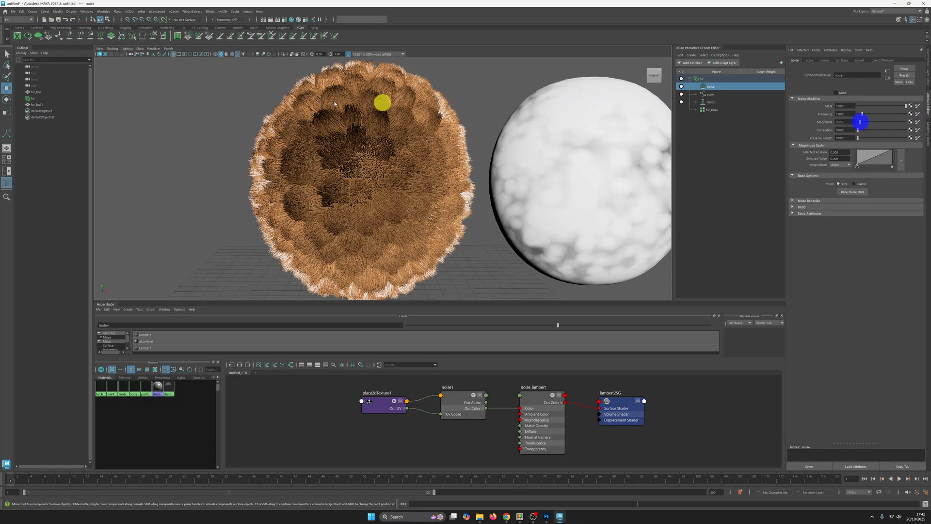
# Lower the noise modifier's Frequency slightly and add a point to its Magnitude Scale ramp to bow the curve upward.
pyautogui.scroll(5, 334, 104)
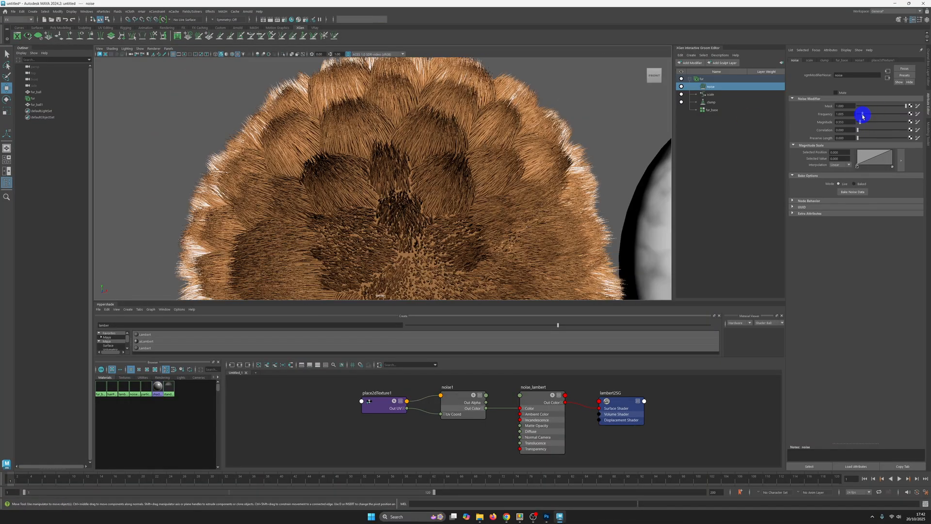
pyautogui.moveTo(863, 116); pyautogui.dragTo(863, 116)
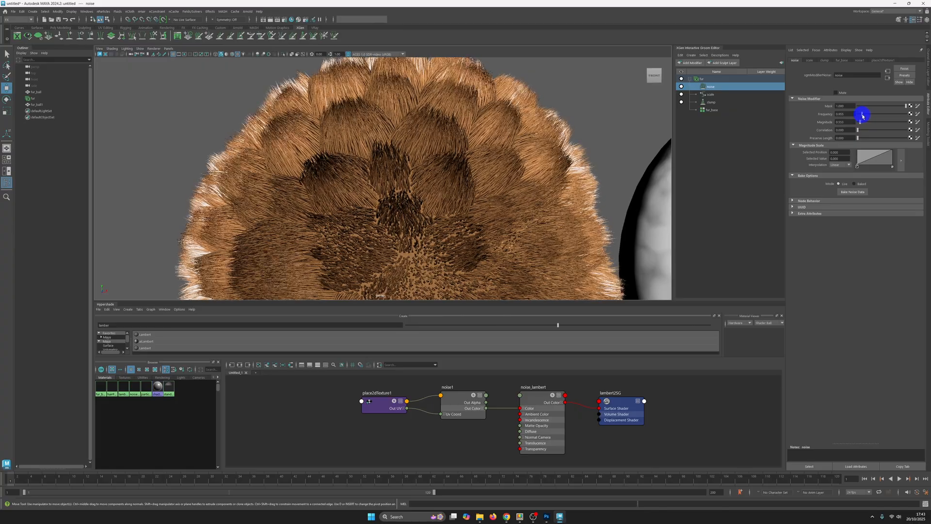
pyautogui.moveTo(894, 150); pyautogui.dragTo(874, 155)
# Examine the fur ball with clump, scale and noise combined beside the noise-textured sphere.
pyautogui.keyDown('alt'); pyautogui.moveTo(644, 122); pyautogui.dragTo(645, 131, button='middle'); pyautogui.keyUp('alt')
pyautogui.keyDown('alt'); pyautogui.moveTo(644, 131); pyautogui.dragTo(370, 116, button='right'); pyautogui.keyUp('alt')
pyautogui.keyDown('alt'); pyautogui.moveTo(424, 117); pyautogui.dragTo(423, 95, button='middle'); pyautogui.keyUp('alt')
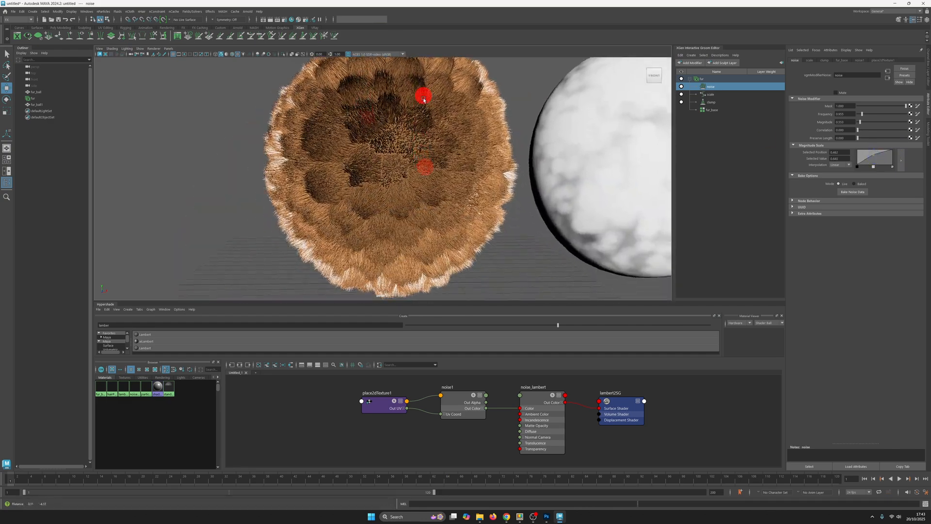
pyautogui.keyDown('alt'); pyautogui.moveTo(426, 165); pyautogui.dragTo(388, 113, button='right'); pyautogui.keyUp('alt')
pyautogui.keyDown('alt'); pyautogui.moveTo(425, 139); pyautogui.dragTo(372, 146, button='right'); pyautogui.keyUp('alt')
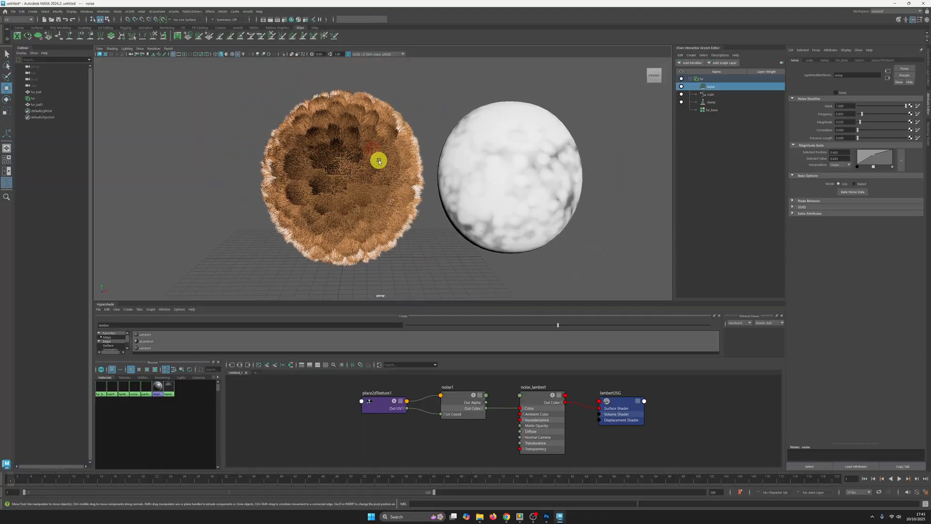
pyautogui.keyDown('alt'); pyautogui.moveTo(420, 295); pyautogui.dragTo(370, 225); pyautogui.keyUp('alt')
pyautogui.keyDown('alt'); pyautogui.moveTo(370, 225); pyautogui.dragTo(386, 256, button='right'); pyautogui.keyUp('alt')
pyautogui.keyDown('alt'); pyautogui.moveTo(387, 255); pyautogui.dragTo(370, 194); pyautogui.keyUp('alt')
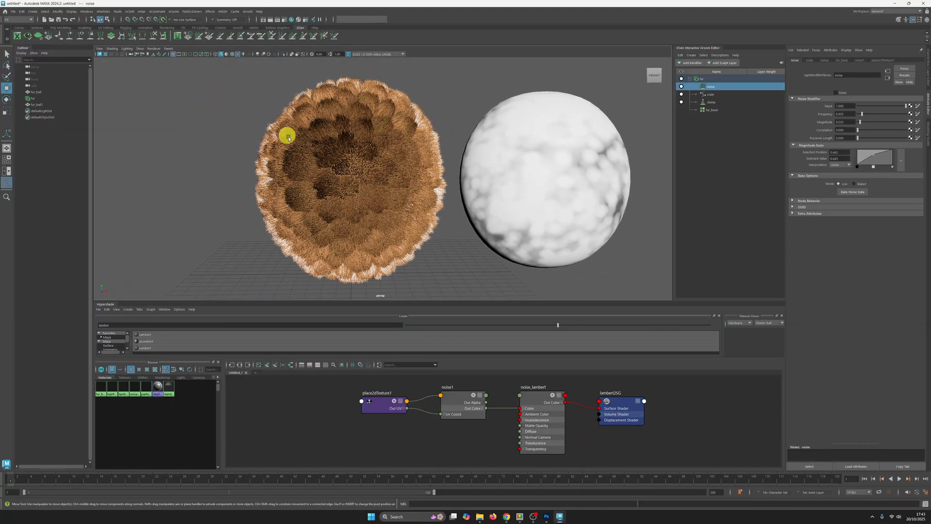
pyautogui.moveTo(357, 145)
pyautogui.keyDown('alt'); pyautogui.mouseDown()
pyautogui.moveTo(301, 153)
pyautogui.moveTo(343, 158)
pyautogui.moveTo(343, 167)
pyautogui.moveTo(415, 150)
pyautogui.moveTo(327, 148)
pyautogui.moveTo(343, 136)
pyautogui.moveTo(374, 165)
pyautogui.moveTo(359, 162)
pyautogui.mouseUp(); pyautogui.keyUp('alt')
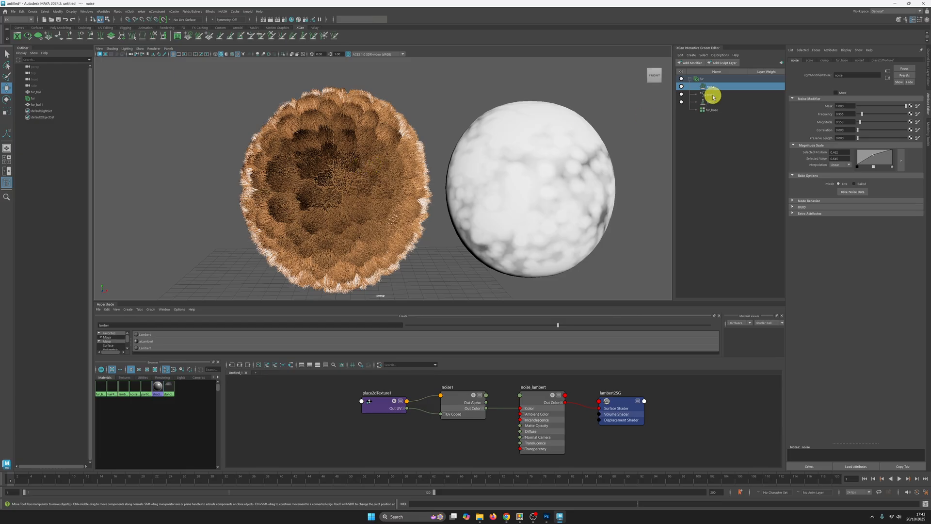
# Select the clump modifier and turn off the scale and noise modifiers to study its Offset in isolation.
pyautogui.click(717, 100)
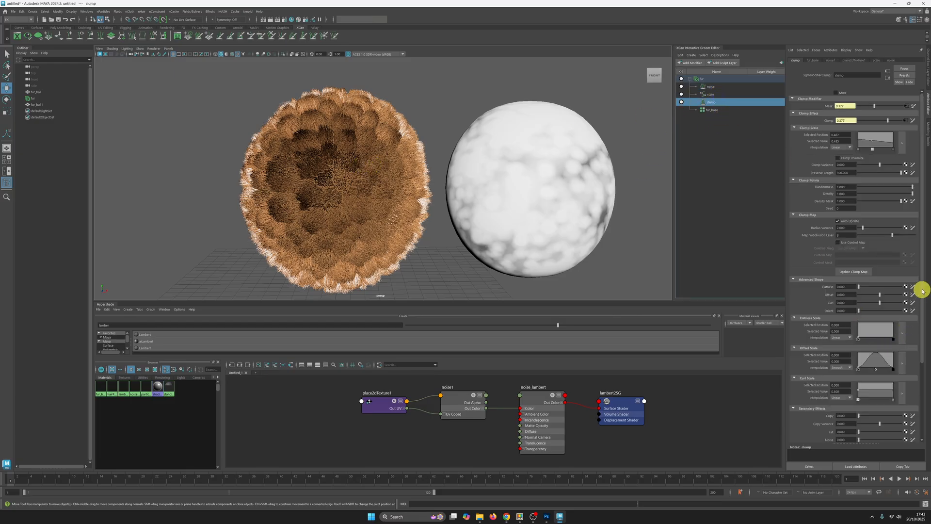
pyautogui.scroll(-3, 916, 297)
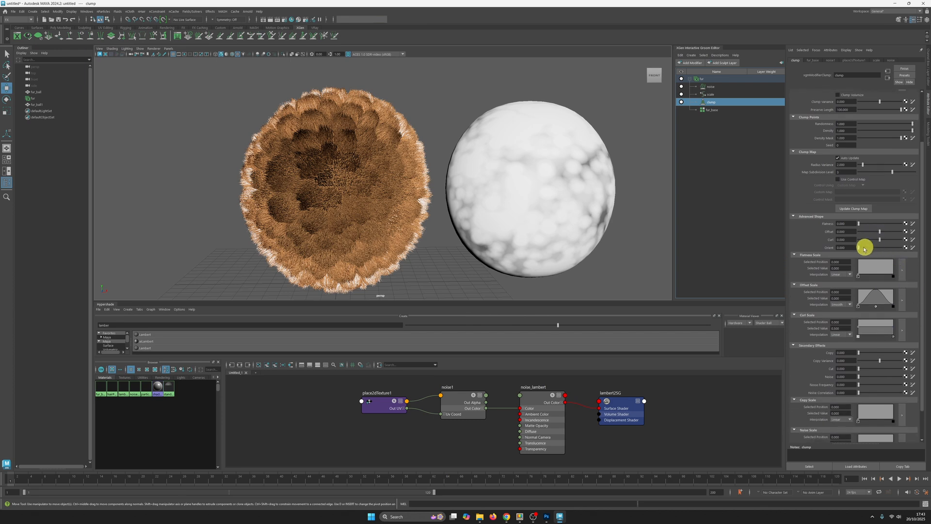
pyautogui.moveTo(883, 236)
pyautogui.mouseDown()
pyautogui.moveTo(874, 233)
pyautogui.moveTo(890, 233)
pyautogui.mouseUp()
pyautogui.keyDown('alt'); pyautogui.moveTo(300, 172); pyautogui.dragTo(365, 210, button='right'); pyautogui.keyUp('alt')
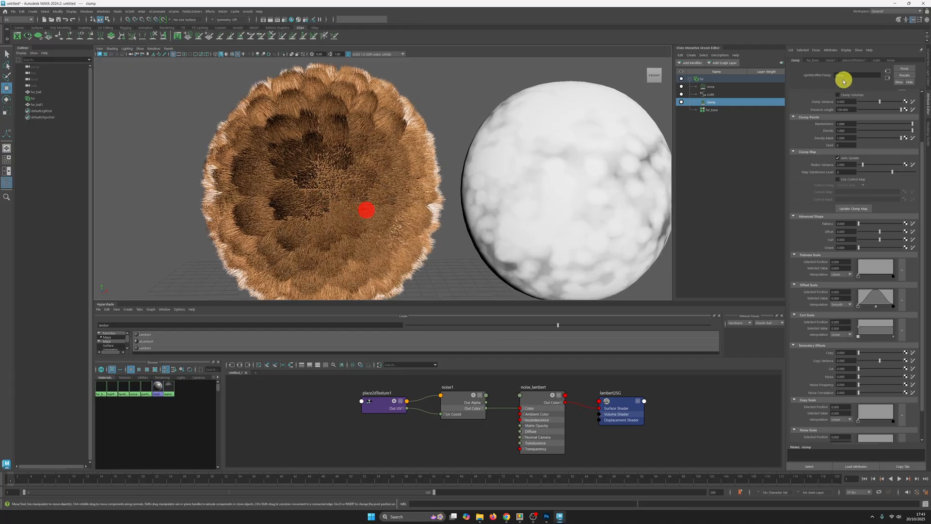
pyautogui.click(681, 95)
pyautogui.click(681, 87)
pyautogui.keyDown('alt'); pyautogui.moveTo(185, 199); pyautogui.dragTo(214, 210, button='right'); pyautogui.keyUp('alt')
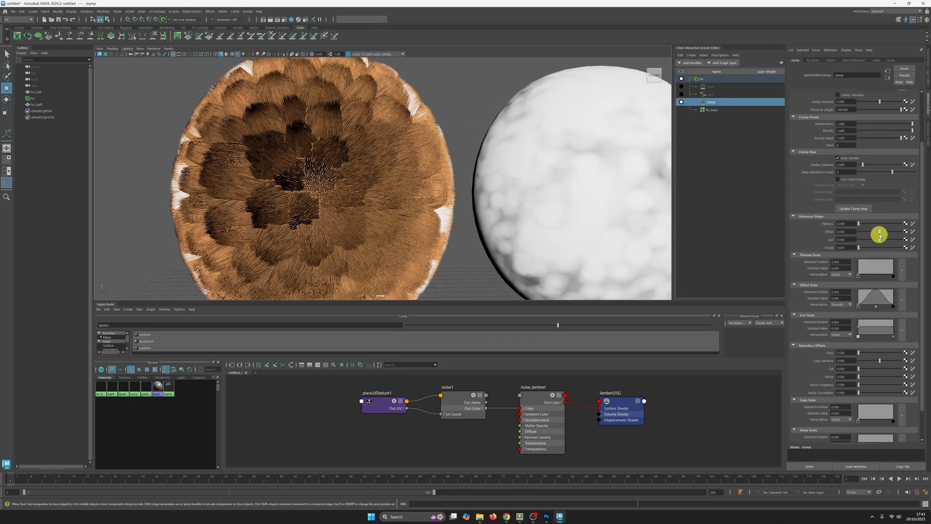
# Try a raised clump Offset with the Offset Scale ramp rising to 1 at the strand tips, and reset Offset to 0.
pyautogui.moveTo(880, 232); pyautogui.dragTo(883, 233)
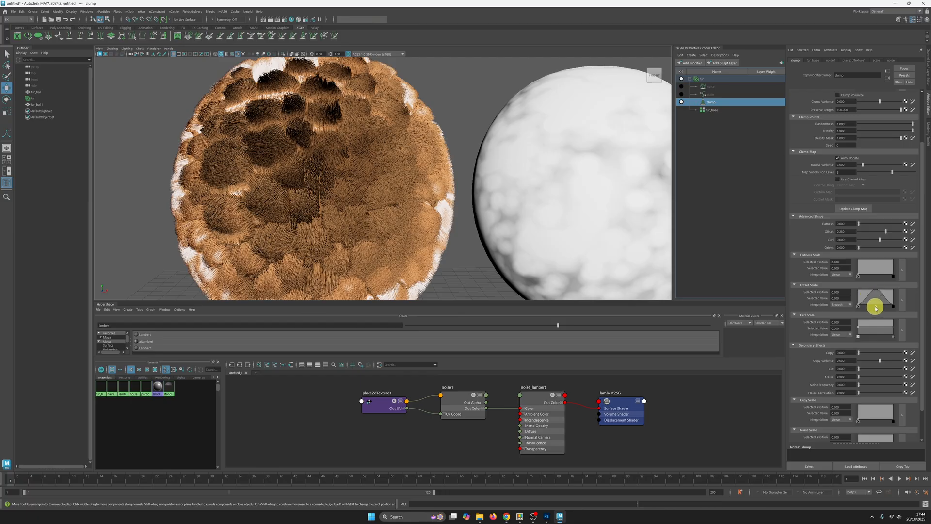
pyautogui.moveTo(877, 308)
pyautogui.mouseDown()
pyautogui.moveTo(895, 304)
pyautogui.moveTo(894, 289)
pyautogui.mouseUp()
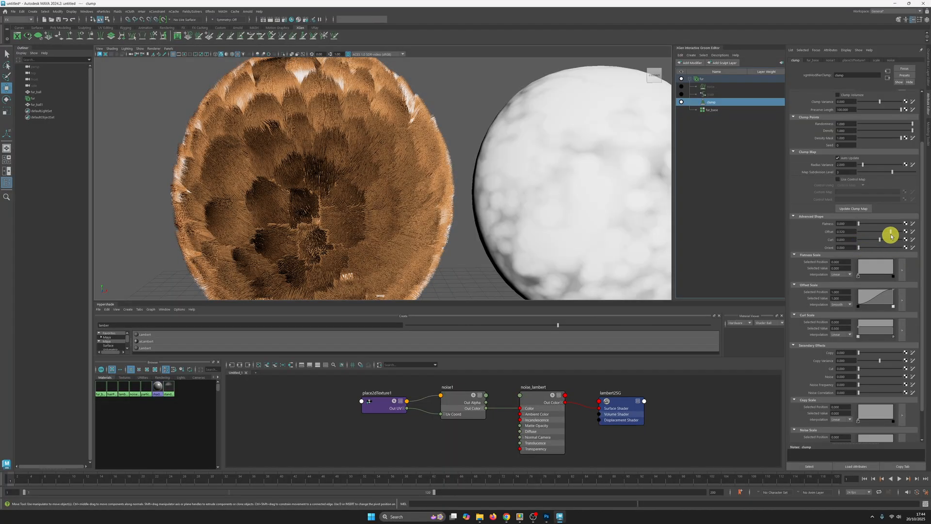
pyautogui.moveTo(891, 234); pyautogui.dragTo(822, 231)
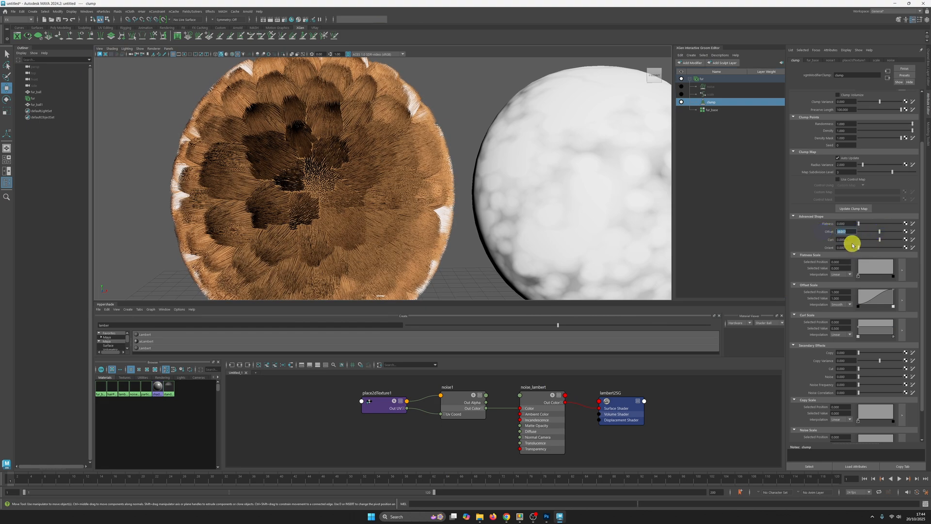
pyautogui.write('0')
pyautogui.press('Return')
pyautogui.keyDown('alt'); pyautogui.moveTo(458, 449); pyautogui.dragTo(444, 445, button='middle'); pyautogui.keyUp('alt')
pyautogui.keyDown('alt'); pyautogui.moveTo(445, 444); pyautogui.dragTo(448, 425, button='right'); pyautogui.keyUp('alt')
pyautogui.keyDown('alt'); pyautogui.moveTo(448, 425); pyautogui.dragTo(434, 409, button='middle'); pyautogui.keyUp('alt')
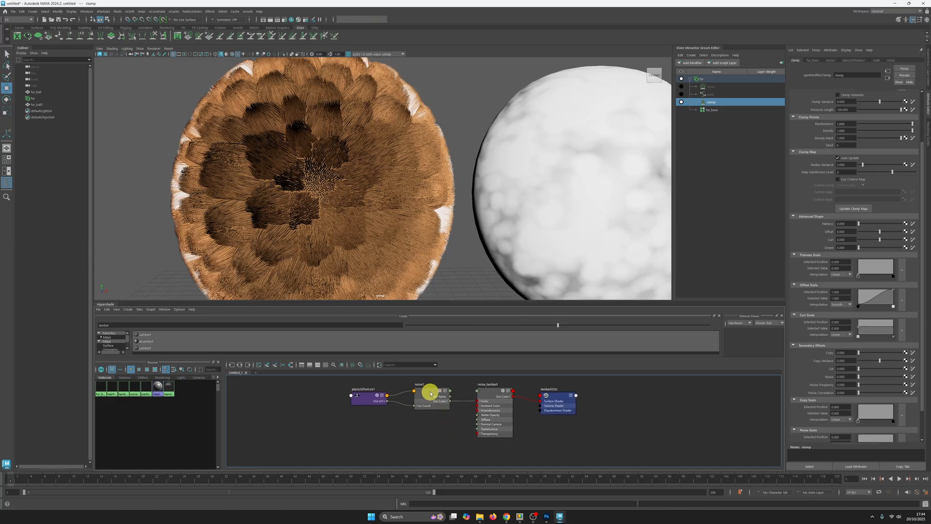
# Duplicate the noise1 texture together with its place2dTexture node and place the copies below the originals.
pyautogui.click(425, 388)
pyautogui.click(106, 309)
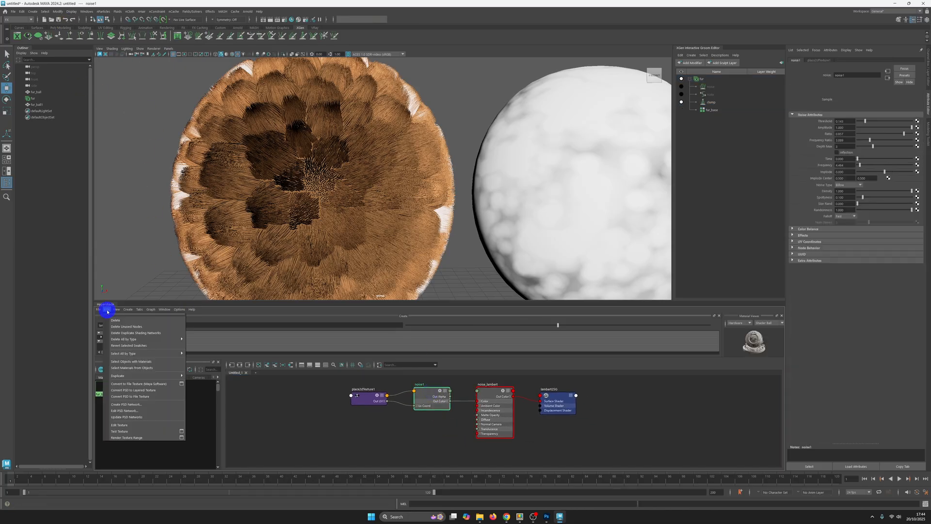
pyautogui.moveTo(147, 376)
pyautogui.click(205, 376)
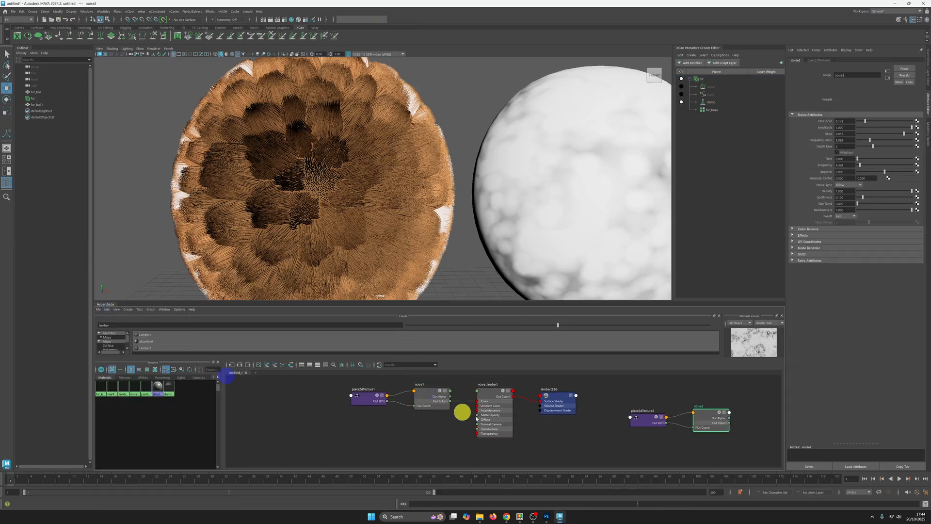
pyautogui.moveTo(726, 426); pyautogui.dragTo(441, 447)
# Set noise2's Noise Type to Wave and connect its Out Color to the Color of noise_lambert.
pyautogui.click(846, 185)
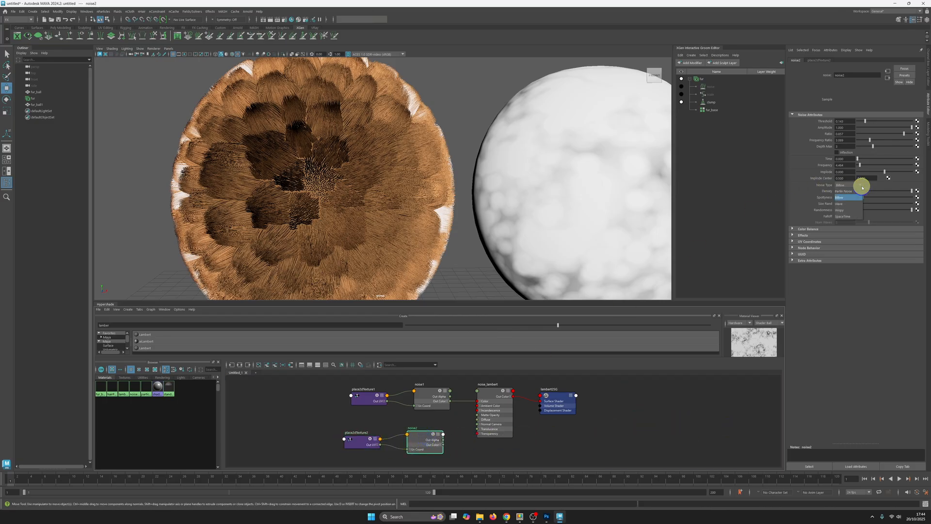
pyautogui.click(854, 204)
pyautogui.click(486, 394)
pyautogui.click(420, 438)
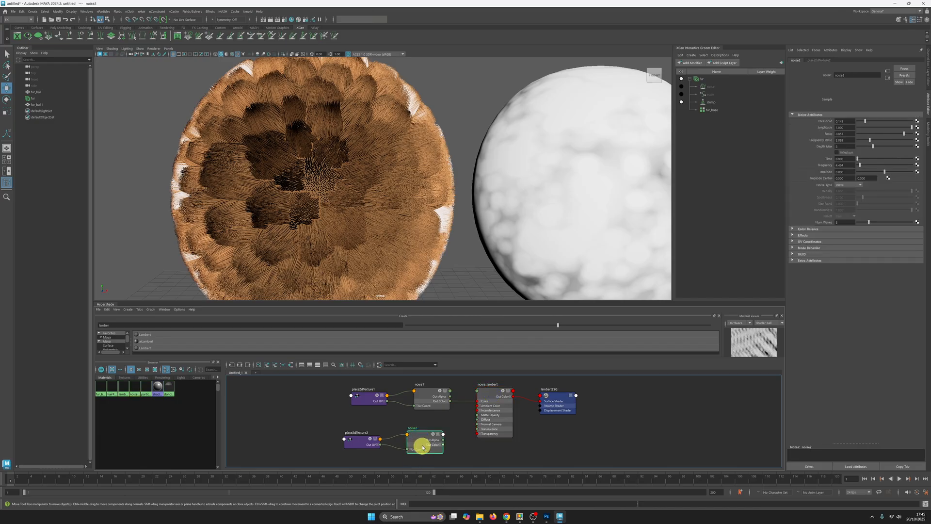
pyautogui.moveTo(443, 445); pyautogui.dragTo(478, 401)
pyautogui.keyDown('alt'); pyautogui.moveTo(524, 194); pyautogui.dragTo(555, 193); pyautogui.keyUp('alt')
# Set noise2's Threshold to 0, Amplitude to 0.8 and Ratio to 0.3.
pyautogui.click(422, 439)
pyautogui.click(845, 121)
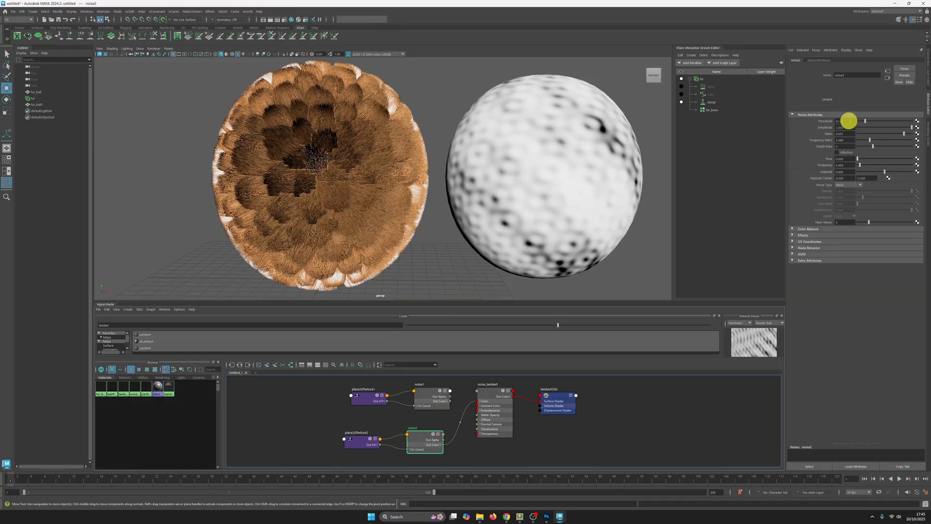
pyautogui.moveTo(848, 121); pyautogui.dragTo(855, 121)
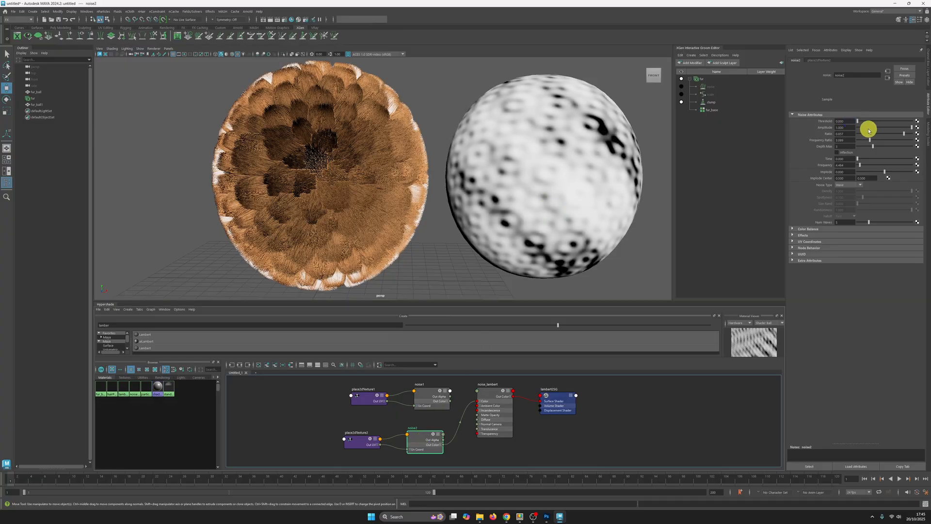
pyautogui.click(823, 128)
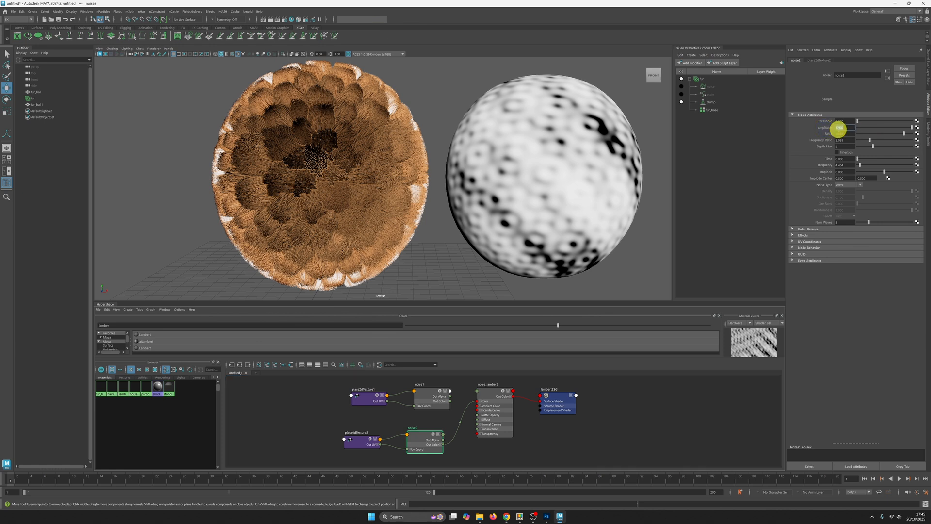
pyautogui.write('0.8')
pyautogui.click(849, 134)
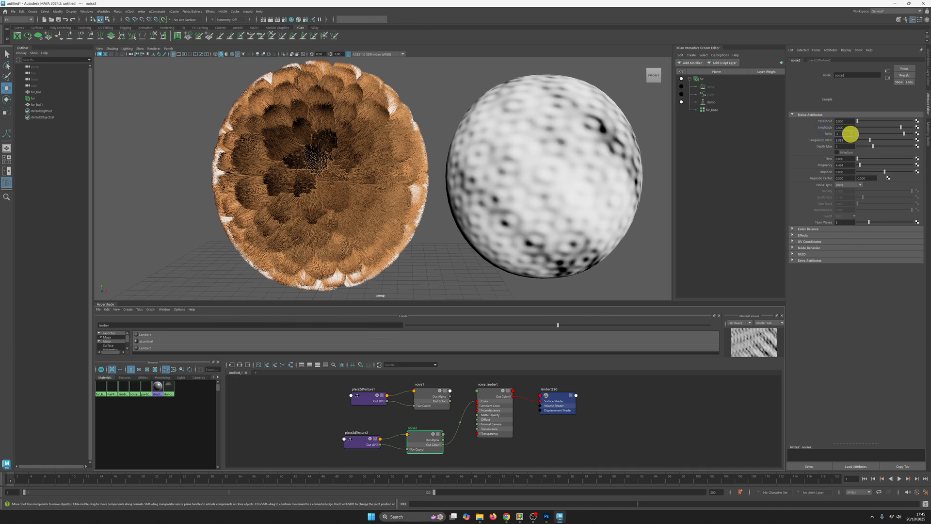
pyautogui.write('0.3')
pyautogui.press('Tab')
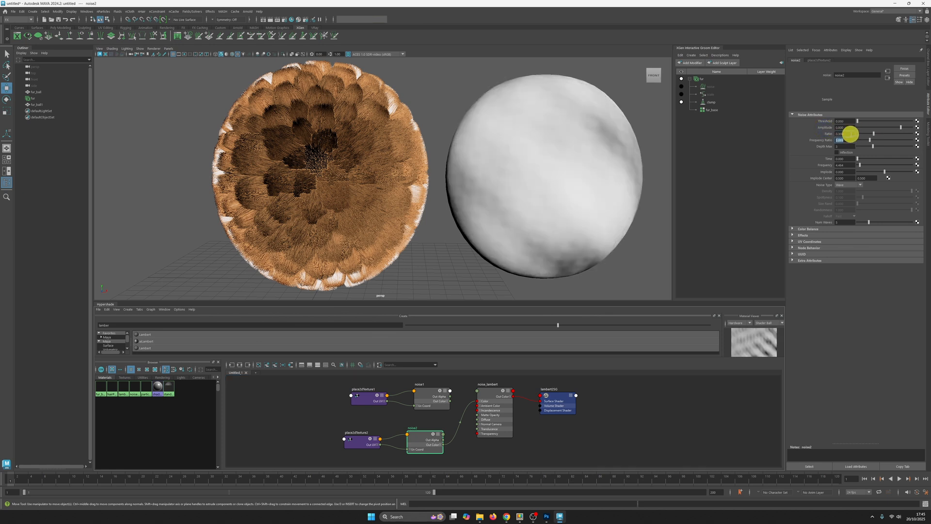
# Set noise2's Frequency Ratio to 1, Frequency to 12 and Num Waves to 1.
pyautogui.write('1')
pyautogui.press('Tab')
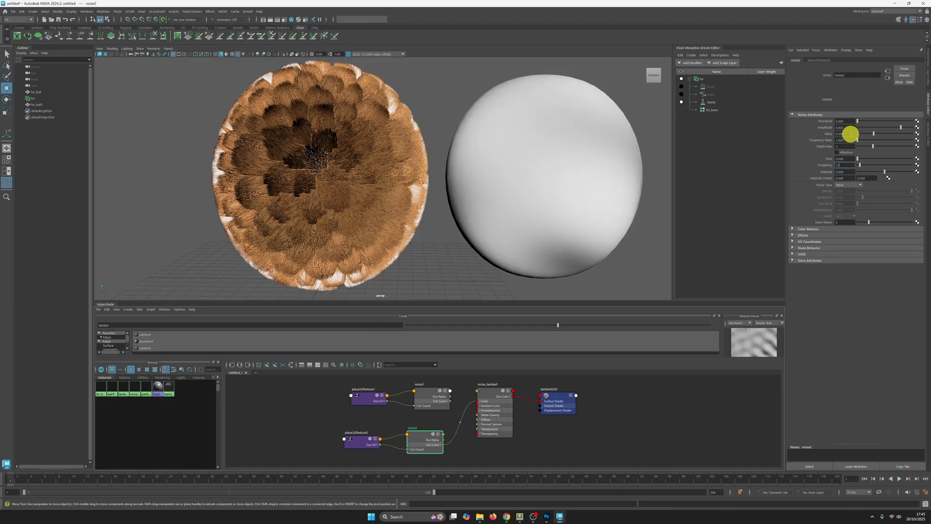
pyautogui.write('12')
pyautogui.press('Tab')
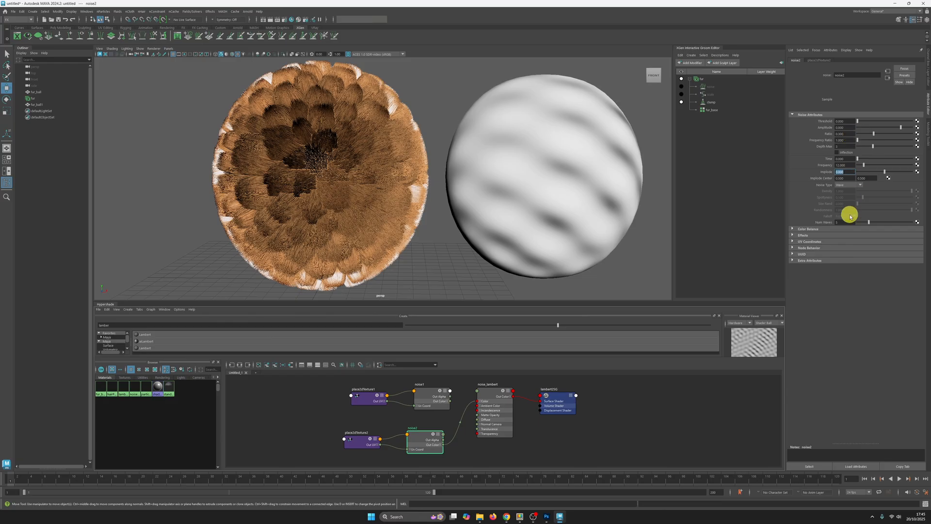
pyautogui.moveTo(867, 222); pyautogui.dragTo(854, 224)
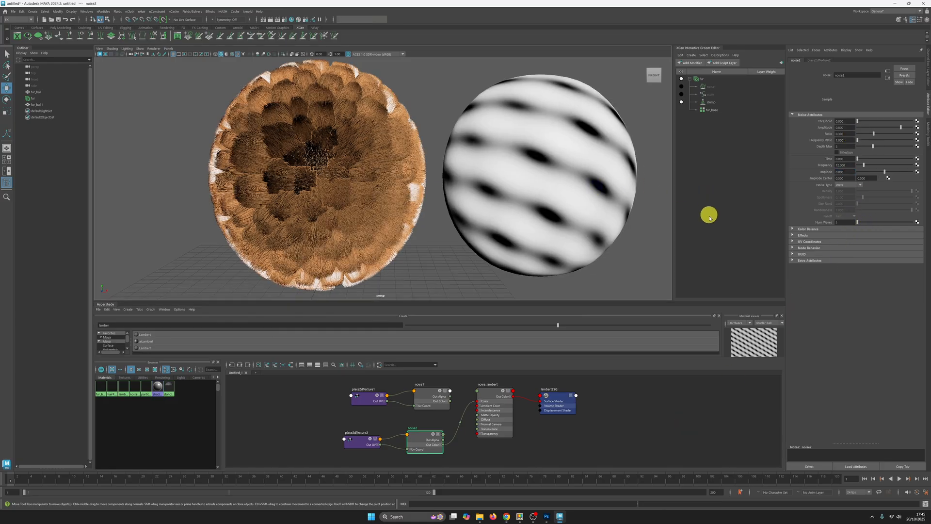
# Keyframe noise2's Time attribute at frame 1 and at frame 120.
pyautogui.click(10, 482)
pyautogui.moveTo(829, 160); pyautogui.dragTo(839, 169, button='right')
pyautogui.moveTo(715, 483); pyautogui.dragTo(900, 475)
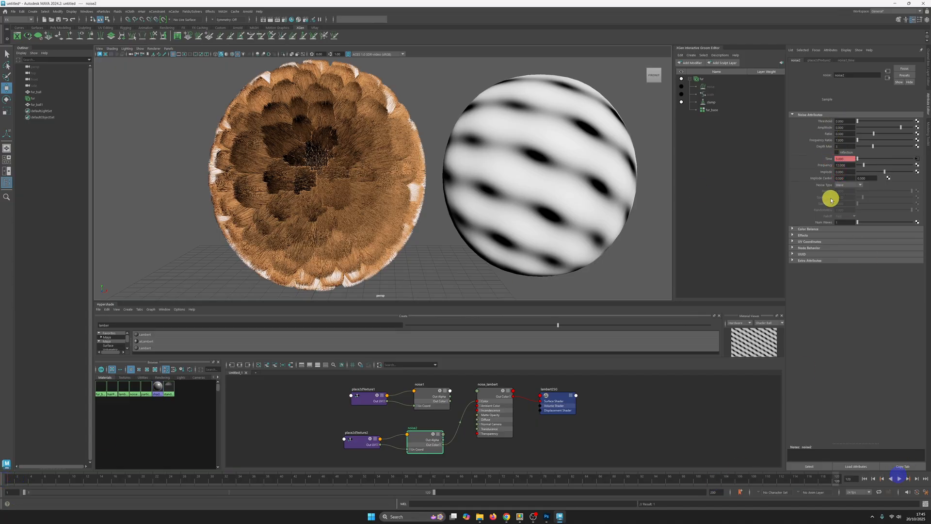
pyautogui.moveTo(832, 159); pyautogui.dragTo(840, 172, button='right')
# Set the frame 120 key of noise2's Time curve to 10 and play the animation.
pyautogui.click(916, 159)
pyautogui.click(805, 140)
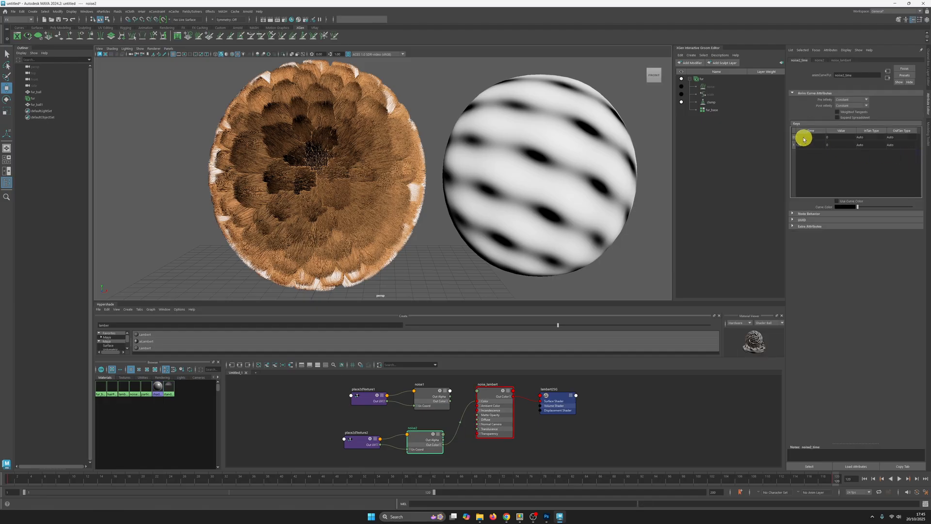
pyautogui.doubleClick(839, 145)
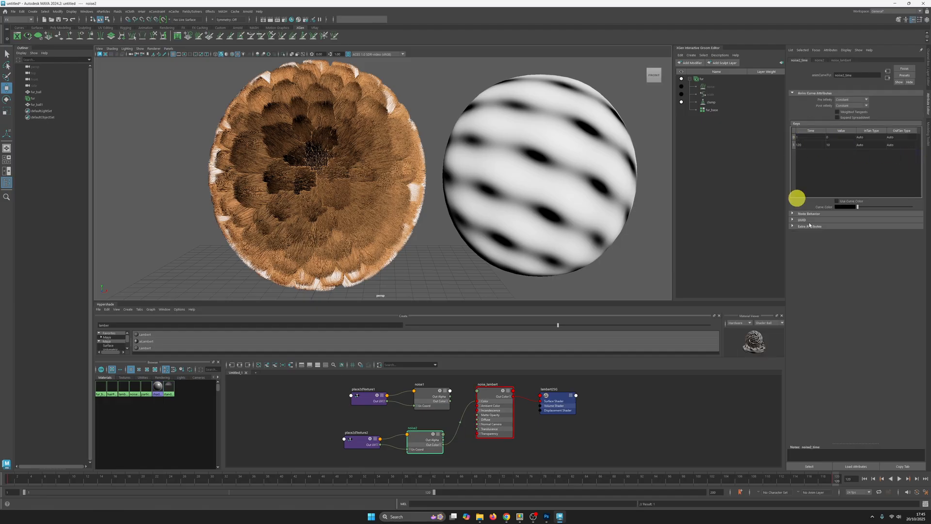
pyautogui.click(899, 478)
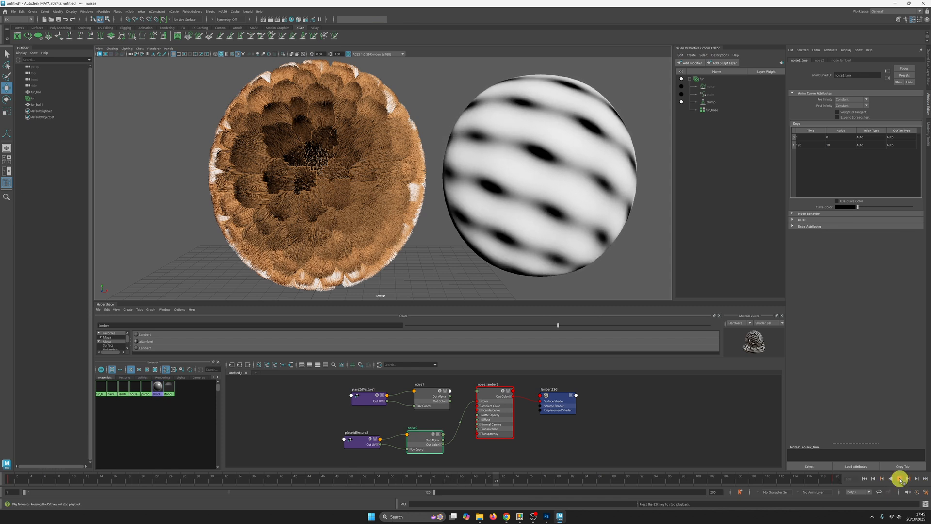
# Change the in and out tangents of both noise2 Time keys to Linear and play the animation again.
pyautogui.moveTo(863, 137); pyautogui.dragTo(890, 146)
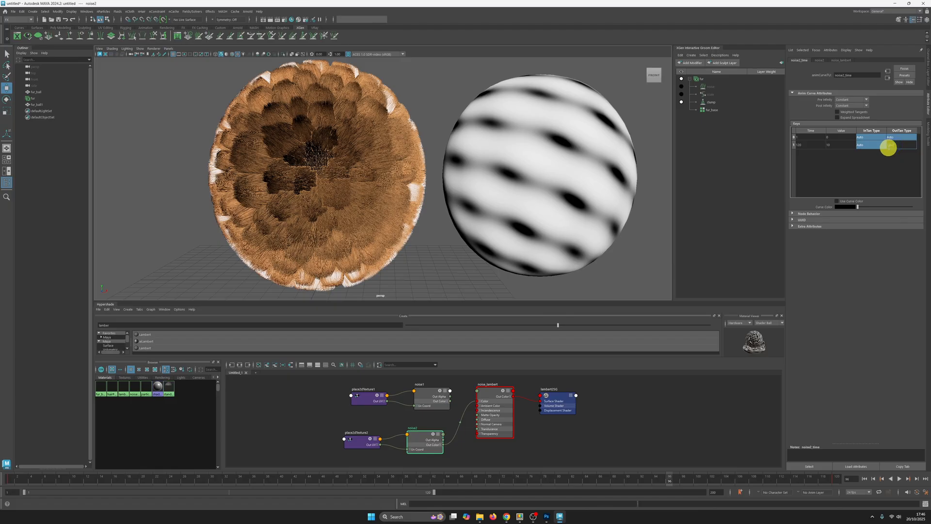
pyautogui.press('Return')
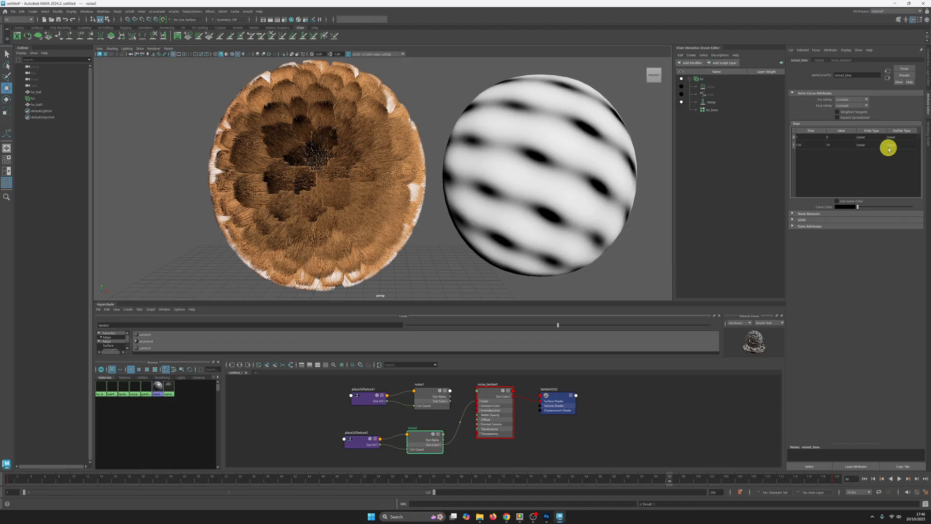
pyautogui.click(900, 479)
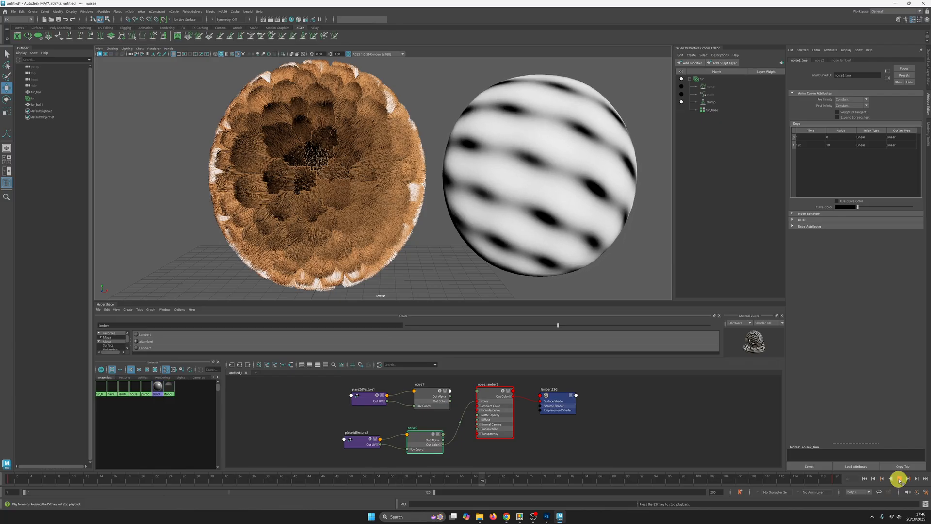
pyautogui.click(899, 479)
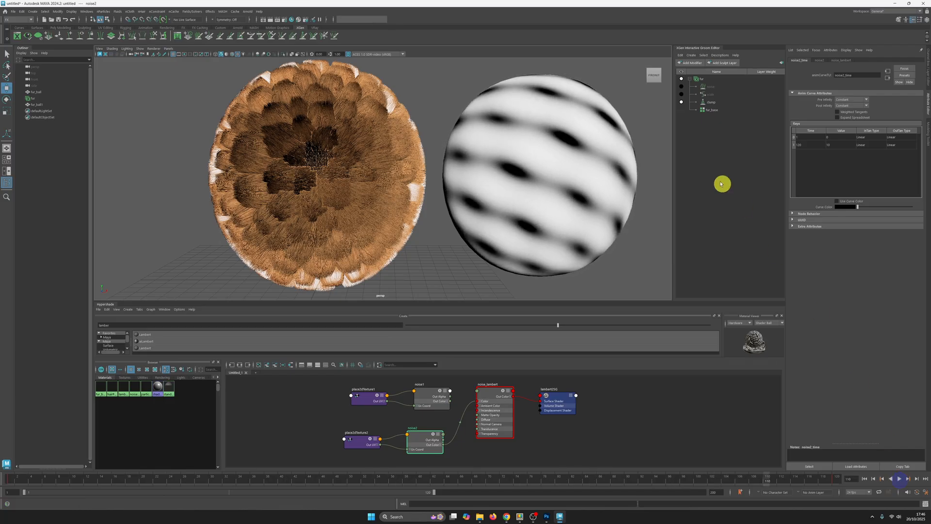
# Lower noise2's Ratio to about 0.23 while the animation plays, and return to the first frame.
pyautogui.click(419, 436)
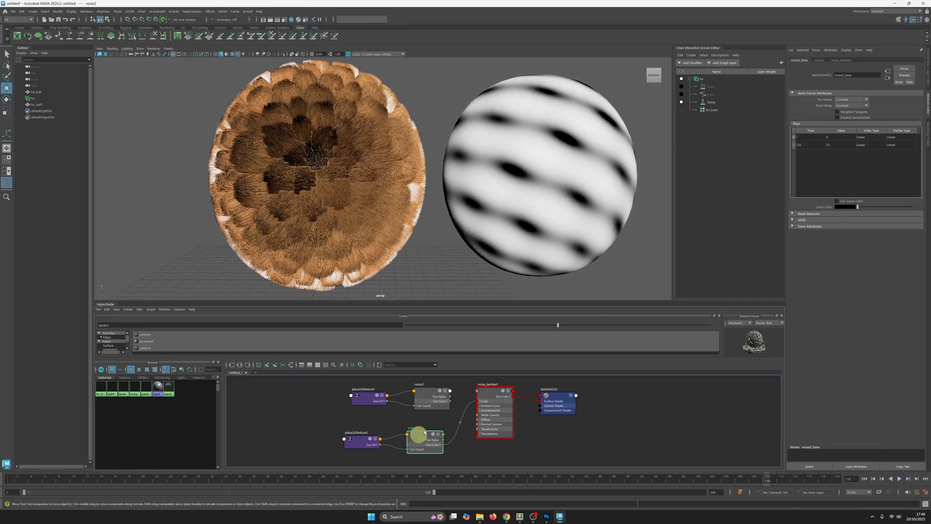
pyautogui.click(817, 62)
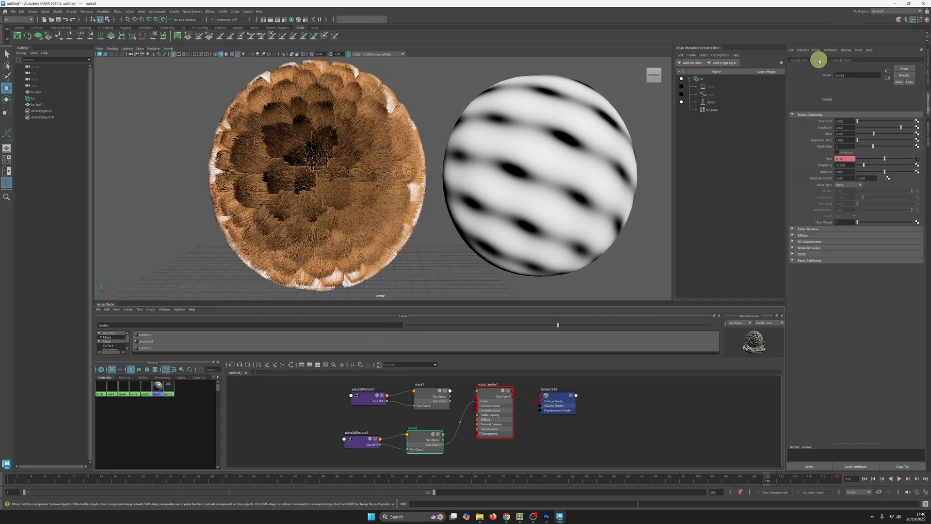
pyautogui.click(900, 479)
pyautogui.click(900, 479)
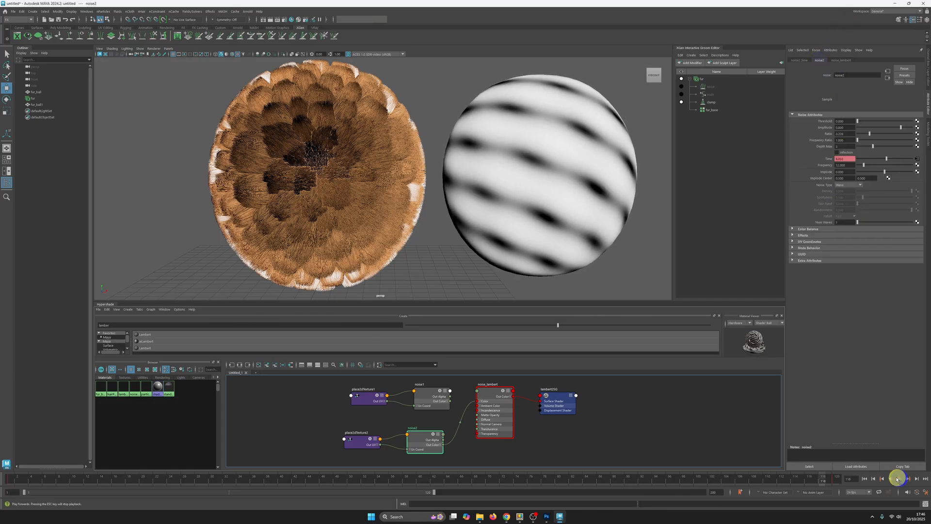
pyautogui.click(864, 479)
# Connect the animated noise2 texture to the clump modifier's Offset and play the animation to check the moving clumps.
pyautogui.scroll(-3, 485, 142)
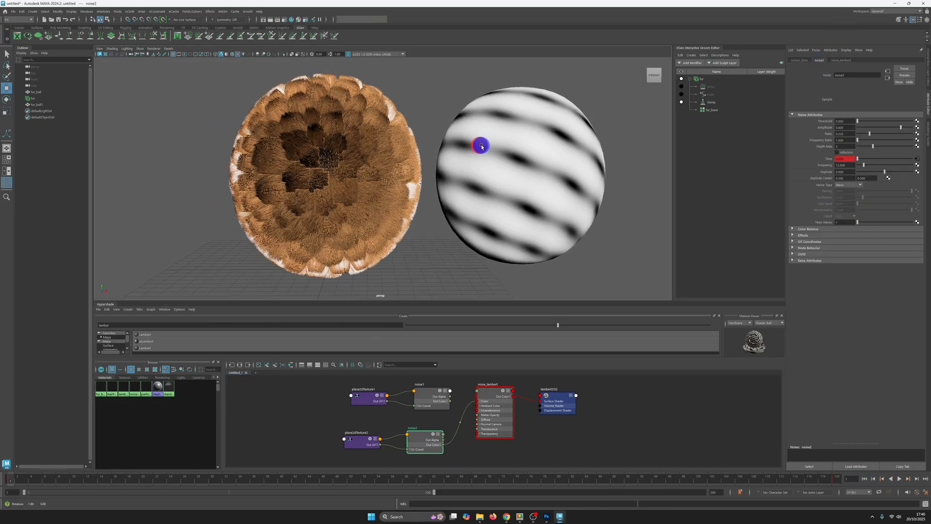
pyautogui.click(717, 102)
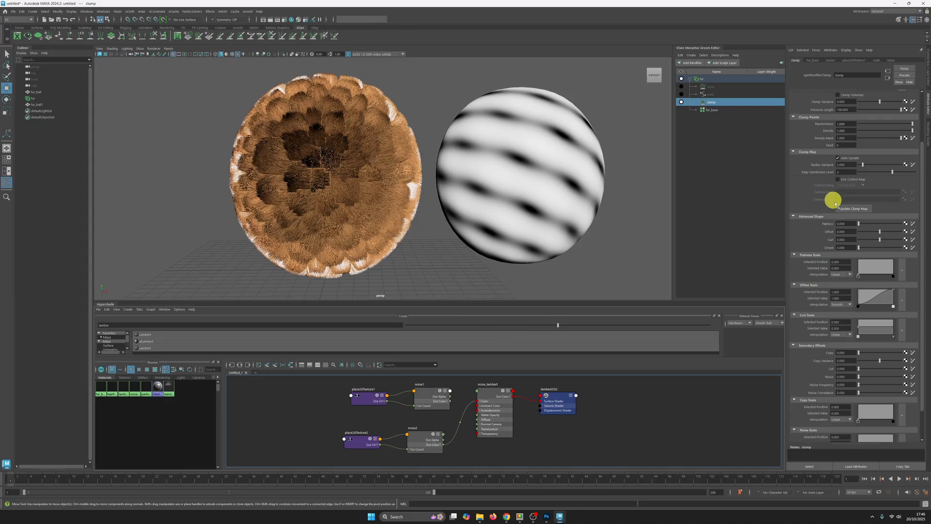
pyautogui.moveTo(834, 231); pyautogui.dragTo(834, 232, button='middle')
pyautogui.click(900, 479)
pyautogui.keyDown('alt'); pyautogui.moveTo(415, 222); pyautogui.dragTo(415, 223); pyautogui.keyUp('alt')
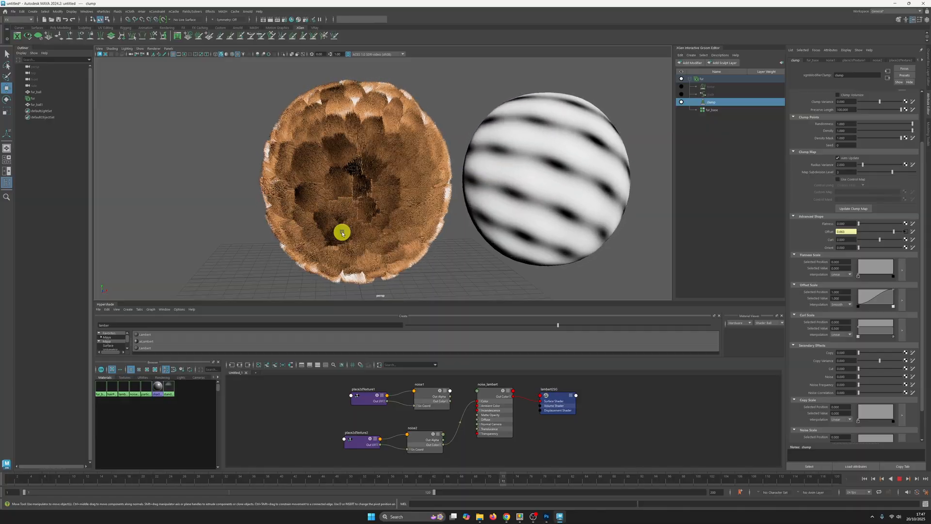
pyautogui.click(896, 477)
pyautogui.click(437, 438)
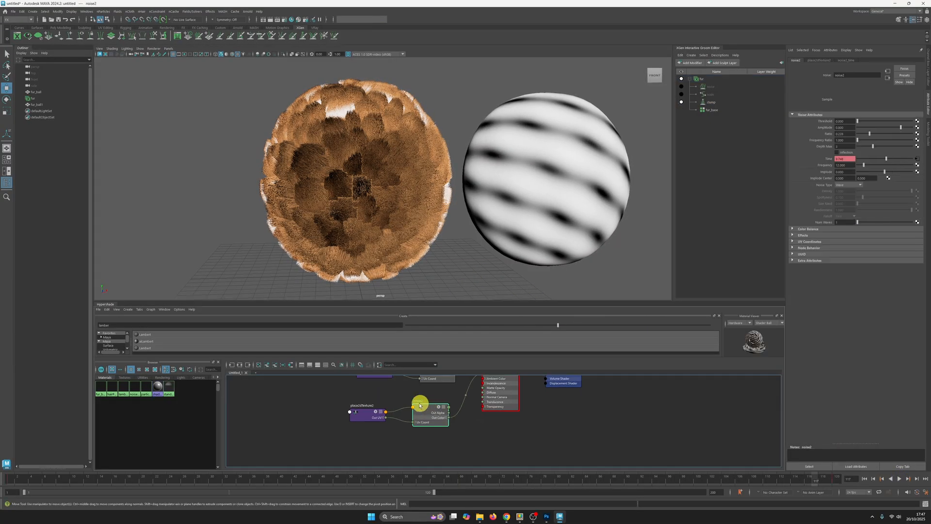
pyautogui.click(20, 13)
pyautogui.click(63, 109)
# Duplicate the noise2 texture with its place2dTexture node and Time animation, placing the copies below noise2.
pyautogui.moveTo(329, 435); pyautogui.dragTo(422, 413)
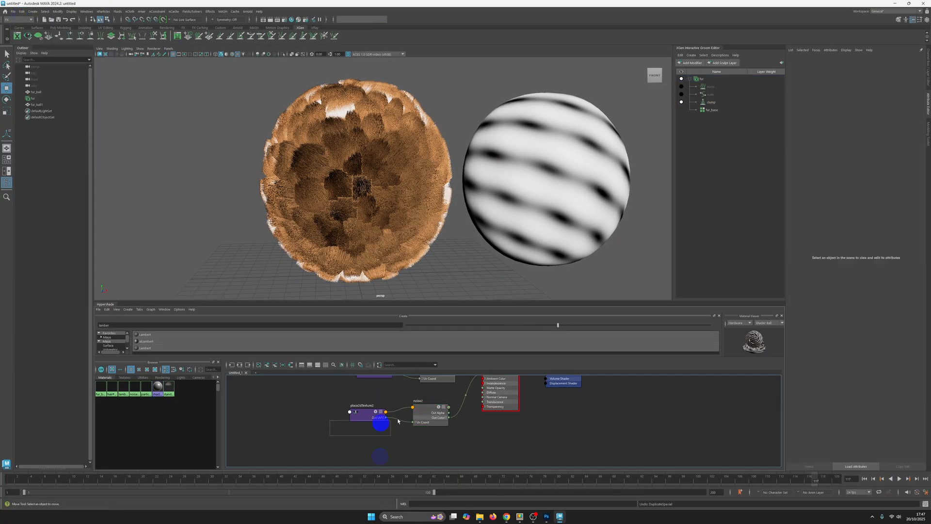
pyautogui.click(107, 309)
pyautogui.moveTo(156, 375)
pyautogui.click(232, 376)
pyautogui.click(478, 438)
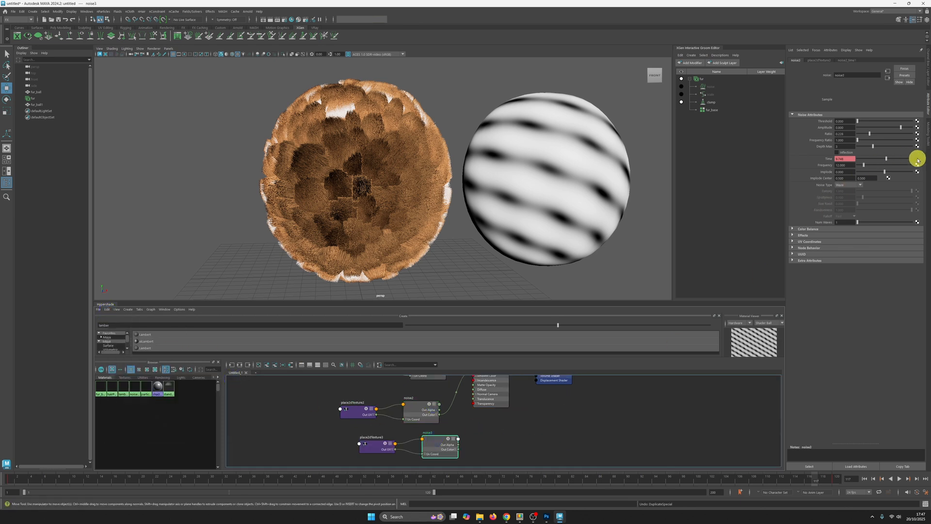
# Set the frame 120 key of noise3's Time curve to 16.
pyautogui.click(917, 159)
pyautogui.doubleClick(833, 144)
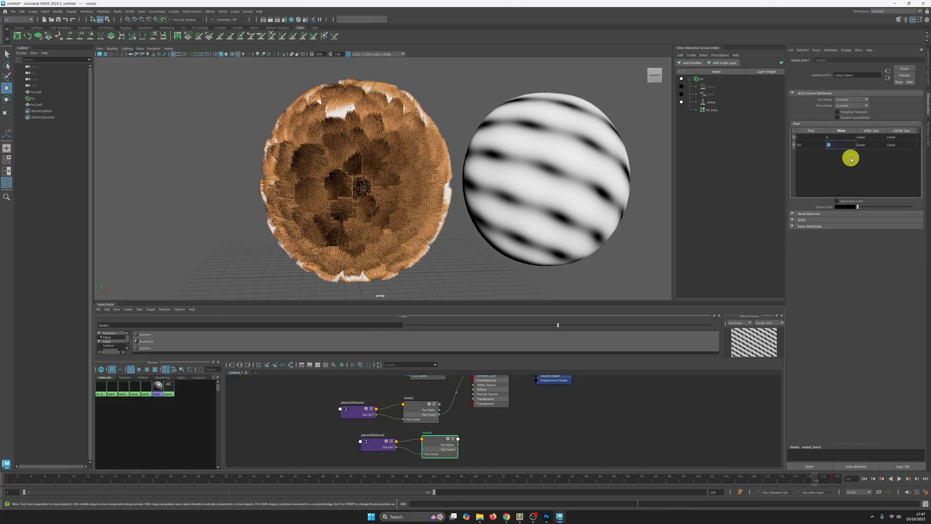
pyautogui.write('16')
pyautogui.press('Return')
# Connect noise3's Out Alpha to the clump modifier's Orient.
pyautogui.scroll(-1, 447, 415)
pyautogui.keyDown('alt'); pyautogui.moveTo(447, 415); pyautogui.dragTo(430, 427, button='middle'); pyautogui.keyUp('alt')
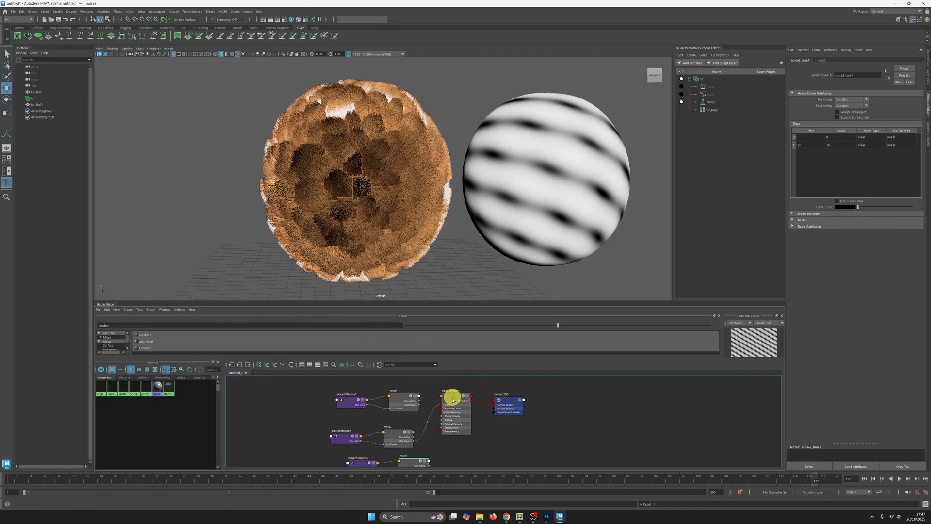
pyautogui.click(711, 101)
pyautogui.click(467, 441)
pyautogui.moveTo(830, 249); pyautogui.dragTo(830, 248, button='middle')
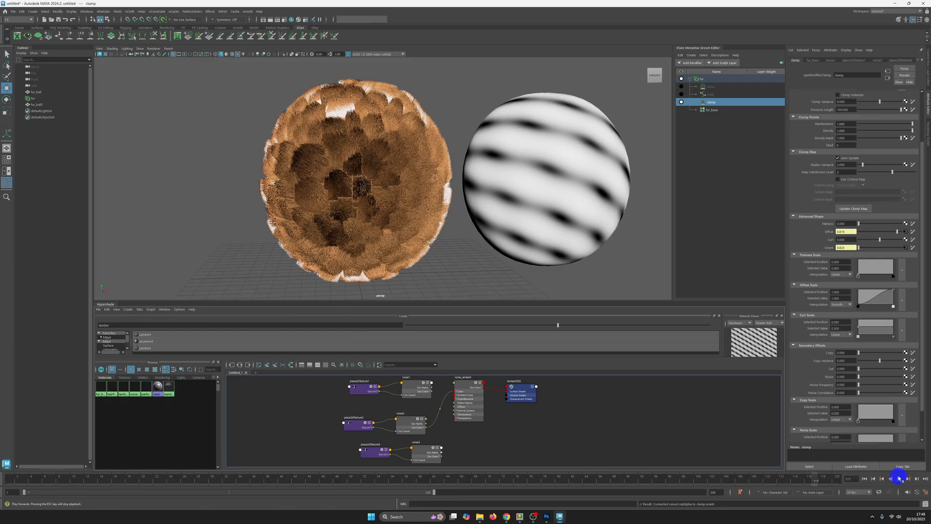
# Play and scrub the animation to examine how the noise-driven Offset and Orient move the fur clumps.
pyautogui.click(899, 478)
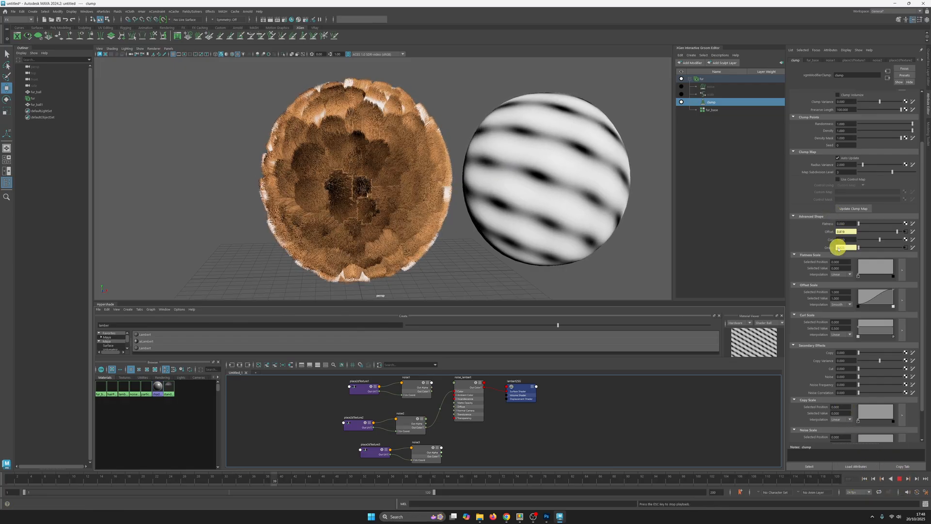
pyautogui.click(898, 478)
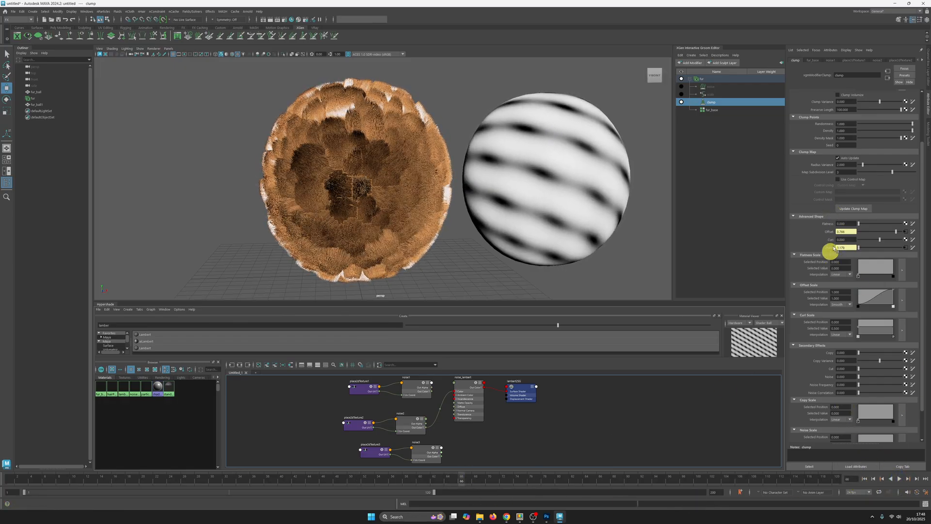
pyautogui.moveTo(426, 478); pyautogui.dragTo(372, 478)
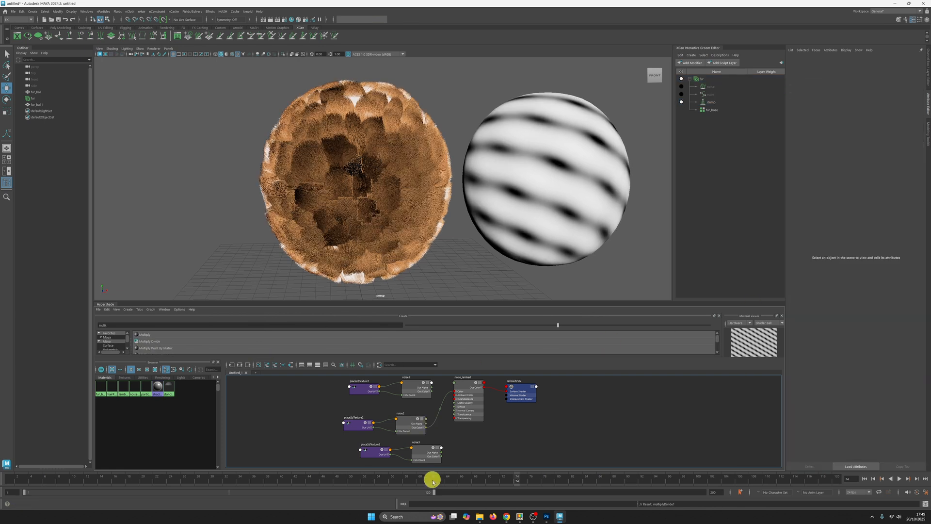
# Create a Multiply Divide node beside noise3 and connect noise3's Out Color to its Input 1.
pyautogui.click(149, 341)
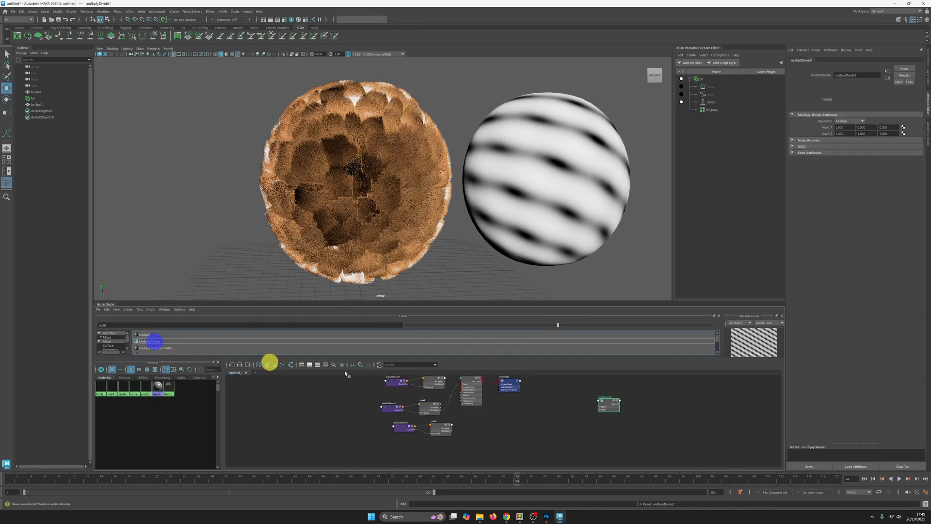
pyautogui.moveTo(606, 401); pyautogui.dragTo(475, 427)
pyautogui.scroll(3, 475, 427)
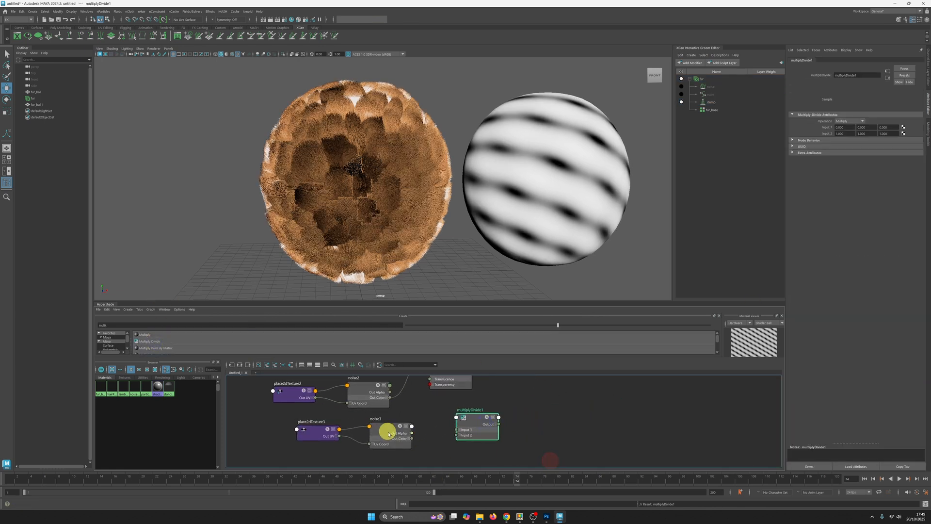
pyautogui.moveTo(411, 439); pyautogui.dragTo(457, 429)
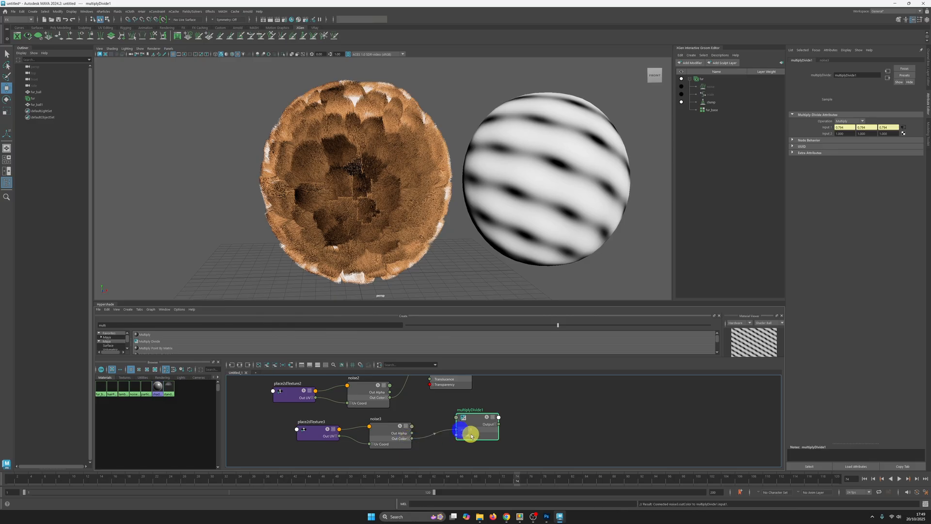
# Raise multiplyDivide1's first Input 2 value and connect its Output X to the clump modifier's Orient.
pyautogui.moveTo(848, 133); pyautogui.dragTo(826, 135)
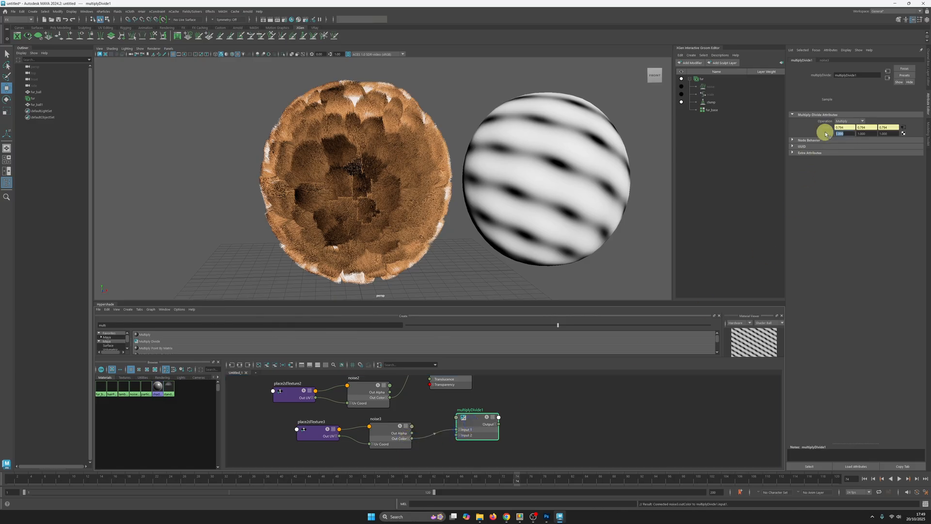
pyautogui.click(474, 427)
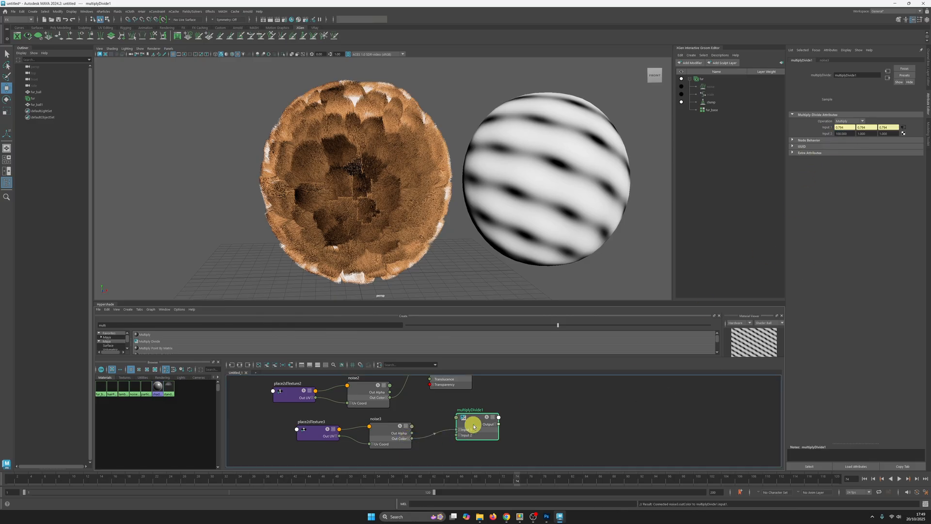
pyautogui.click(716, 103)
pyautogui.moveTo(470, 425); pyautogui.dragTo(831, 245, button='middle')
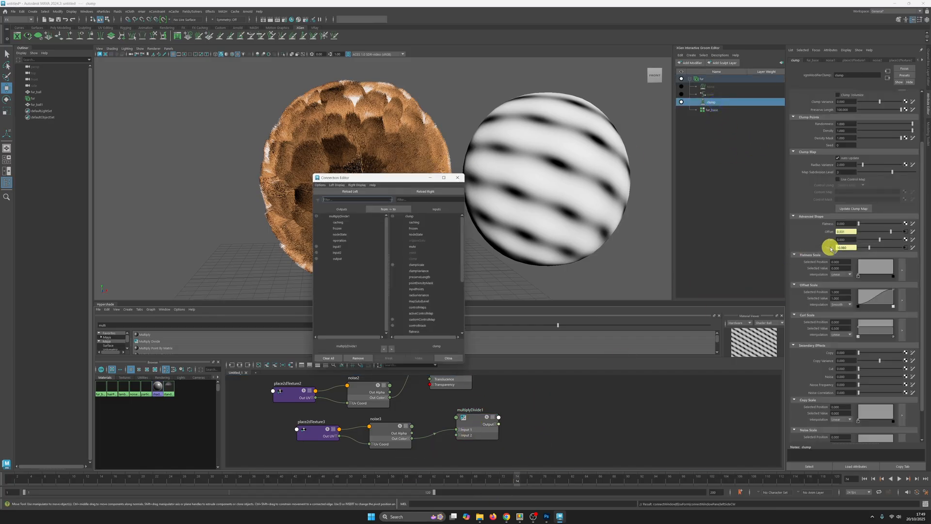
pyautogui.click(342, 265)
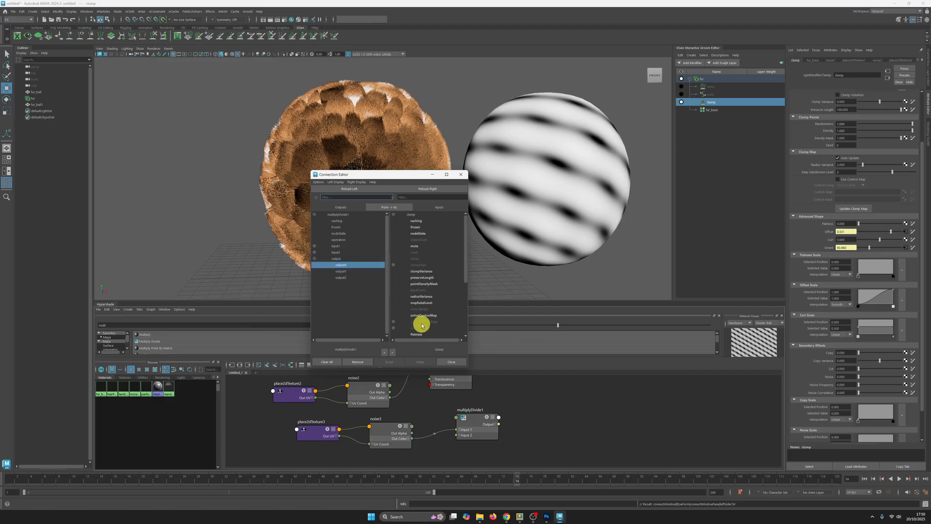
pyautogui.scroll(-3, 422, 325)
pyautogui.click(416, 279)
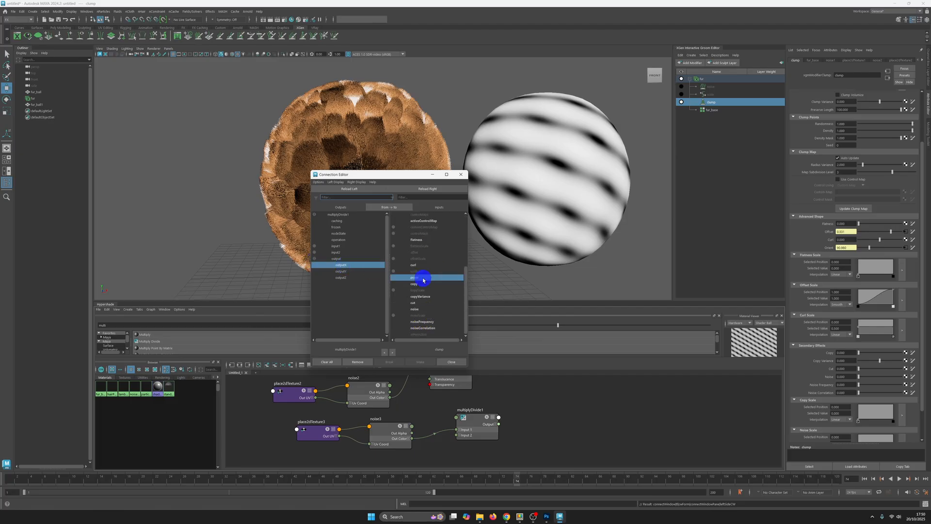
pyautogui.click(450, 362)
# Scrub and play the animation to examine how the multiplied noise rotates the fur clumps.
pyautogui.click(362, 478)
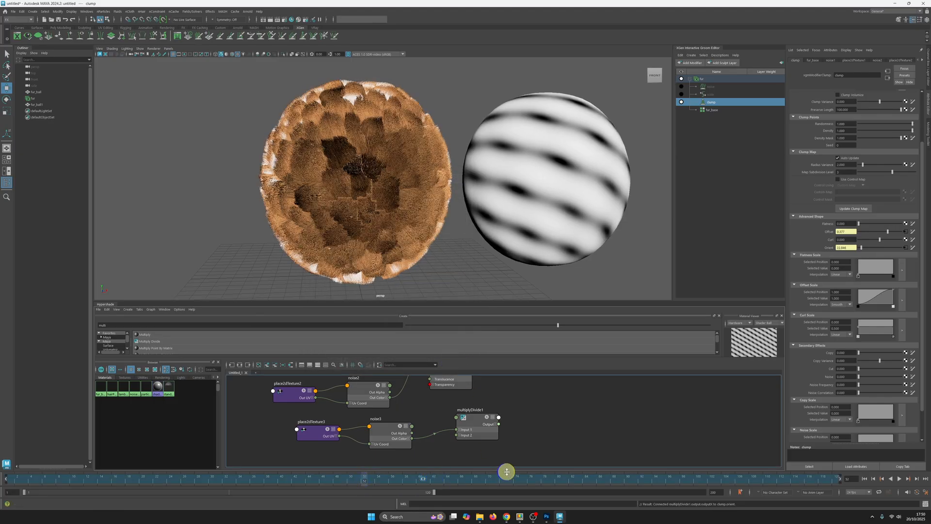
pyautogui.click(487, 479)
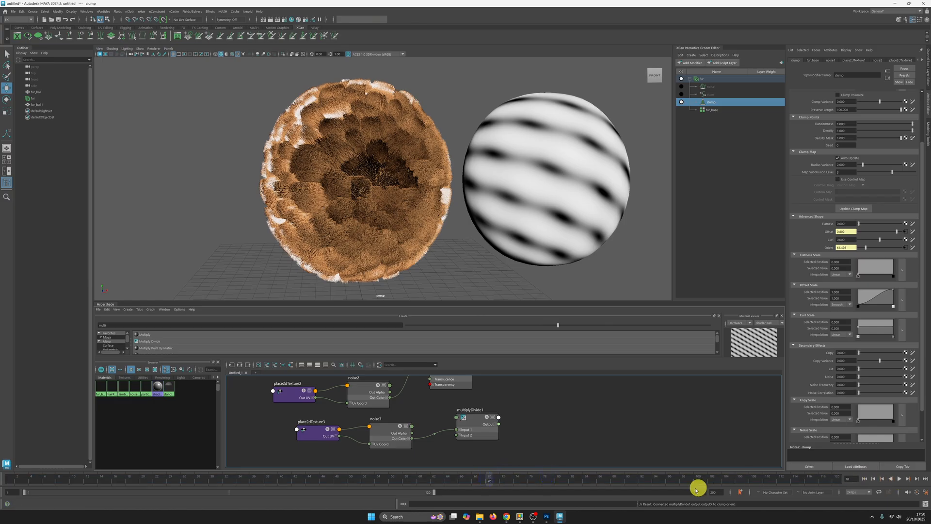
pyautogui.click(570, 480)
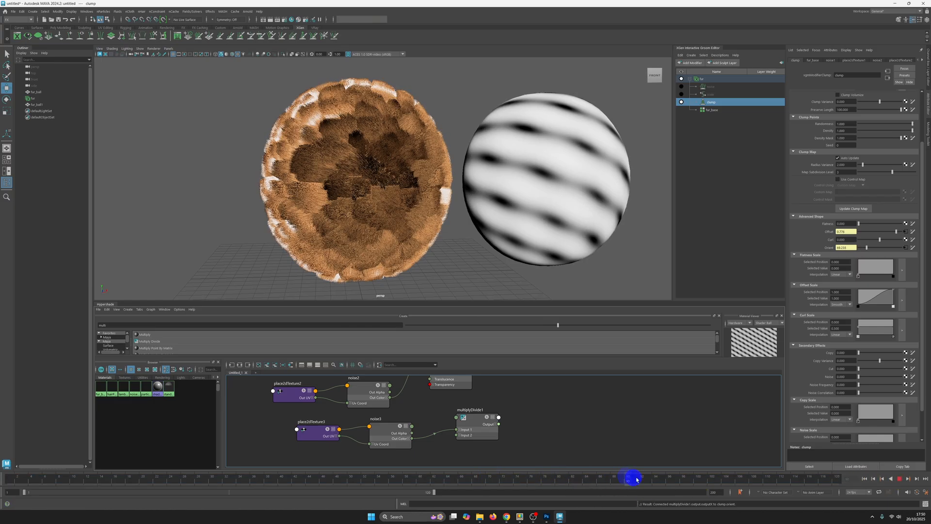
pyautogui.click(671, 479)
# Lower the end point of the clump modifier's Offset Scale ramp to about 0.27 and replay the animation.
pyautogui.click(899, 478)
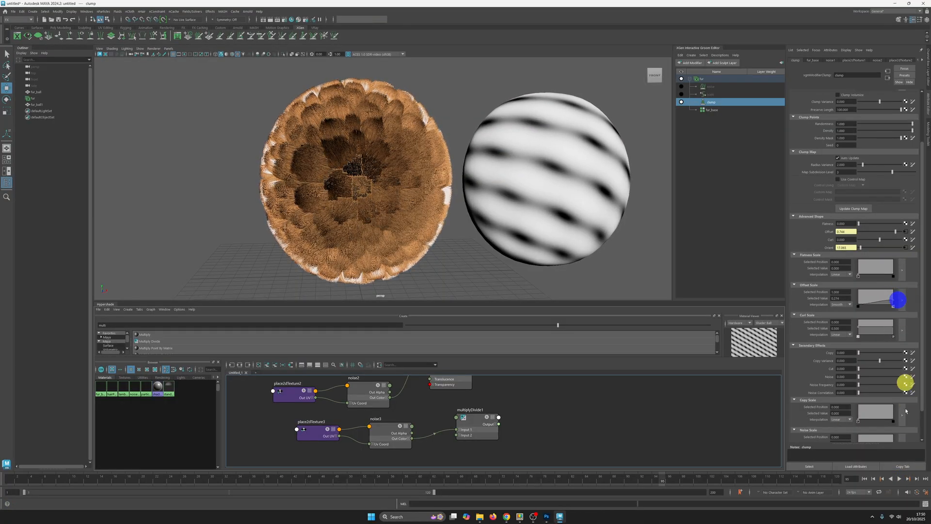
pyautogui.click(899, 479)
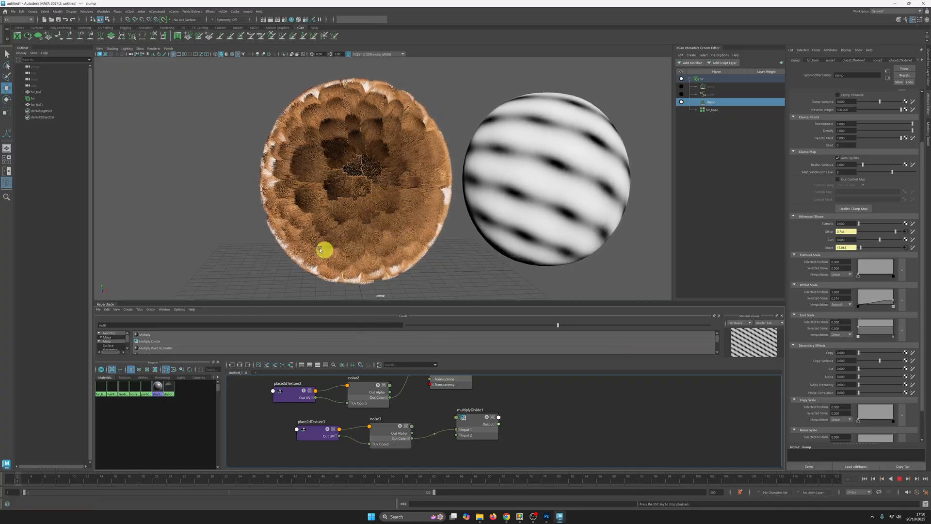
pyautogui.click(900, 479)
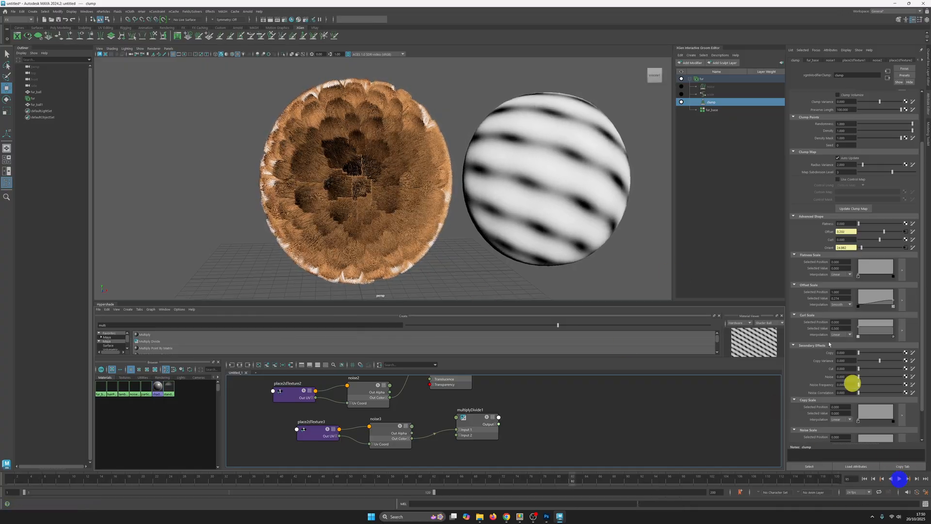
# Turn the noise and scale modifiers back on and play the animation, examining the fur ball from different angles and distances.
pyautogui.click(681, 86)
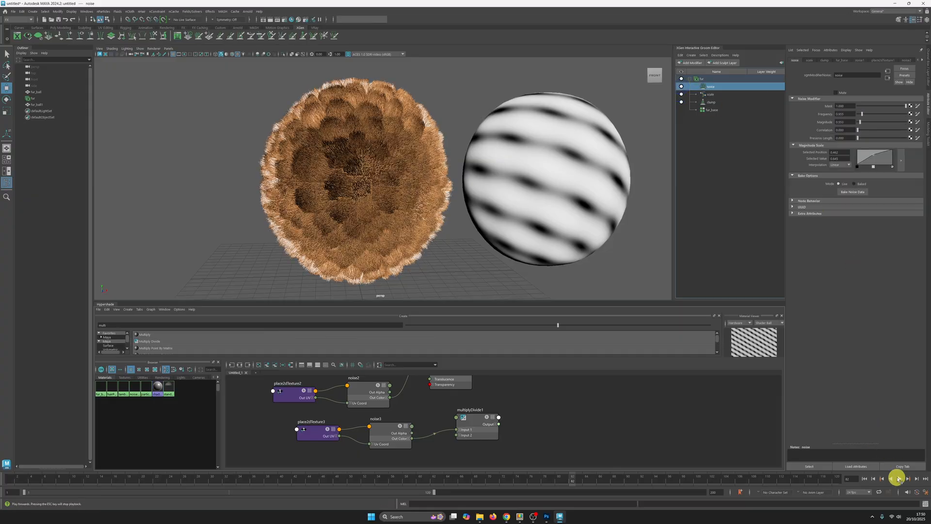
pyautogui.click(899, 479)
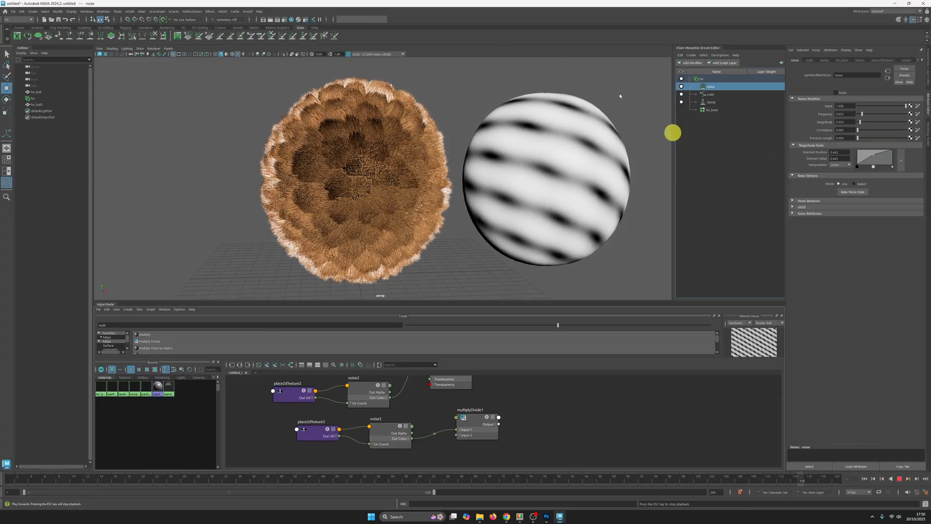
pyautogui.keyDown('alt'); pyautogui.moveTo(431, 219); pyautogui.dragTo(427, 176, button='right'); pyautogui.keyUp('alt')
pyautogui.keyDown('alt'); pyautogui.moveTo(427, 176); pyautogui.dragTo(382, 169, button='middle'); pyautogui.keyUp('alt')
pyautogui.keyDown('alt'); pyautogui.moveTo(320, 202); pyautogui.dragTo(394, 217); pyautogui.keyUp('alt')
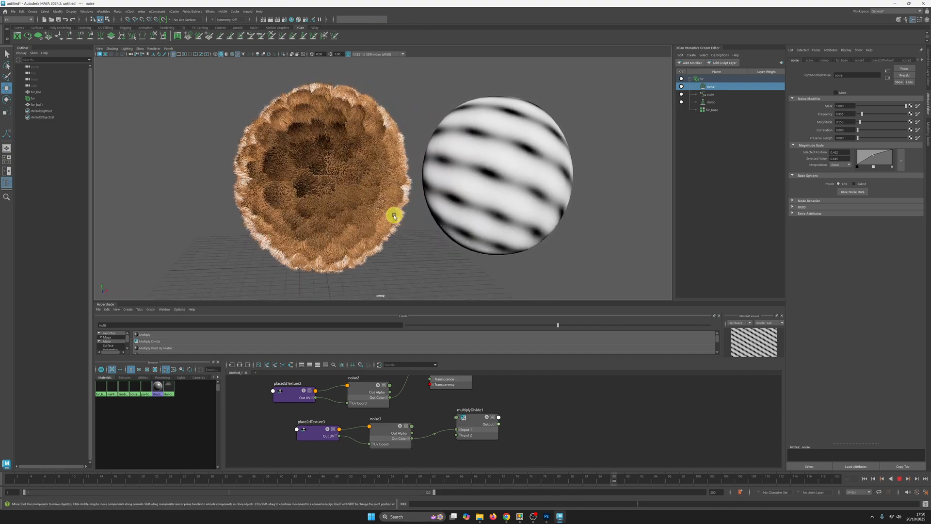
pyautogui.moveTo(379, 210)
pyautogui.keyDown('alt'); pyautogui.mouseDown(button='right')
pyautogui.moveTo(270, 193)
pyautogui.moveTo(304, 181)
pyautogui.mouseUp(button='right'); pyautogui.keyUp('alt')
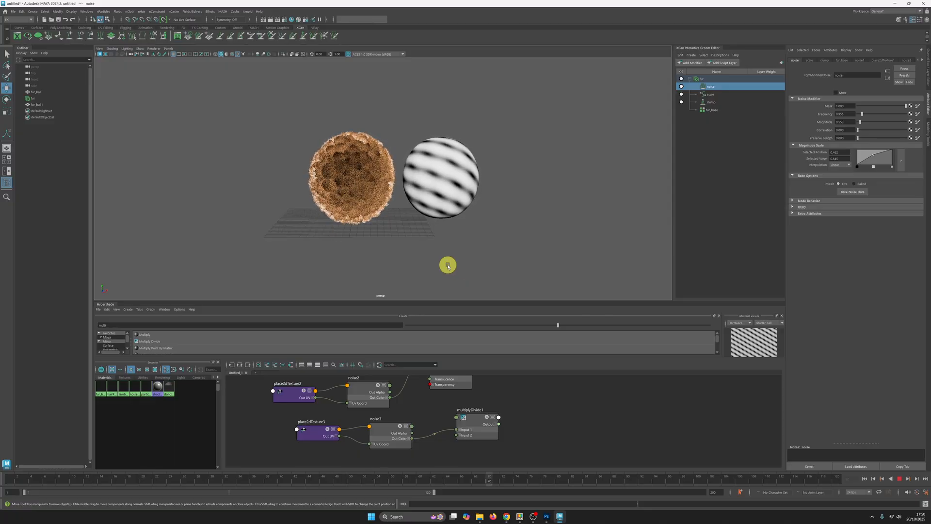
pyautogui.keyDown('alt'); pyautogui.moveTo(320, 132); pyautogui.dragTo(478, 224, button='right'); pyautogui.keyUp('alt')
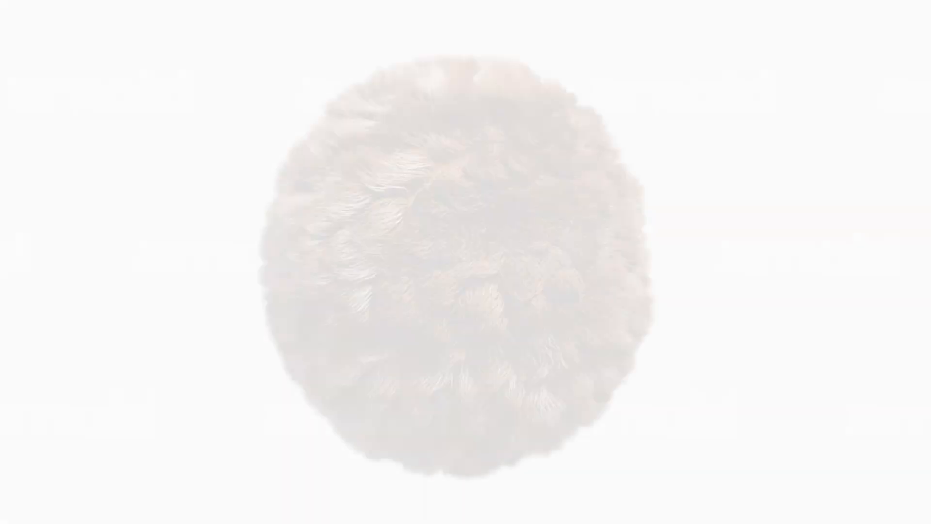